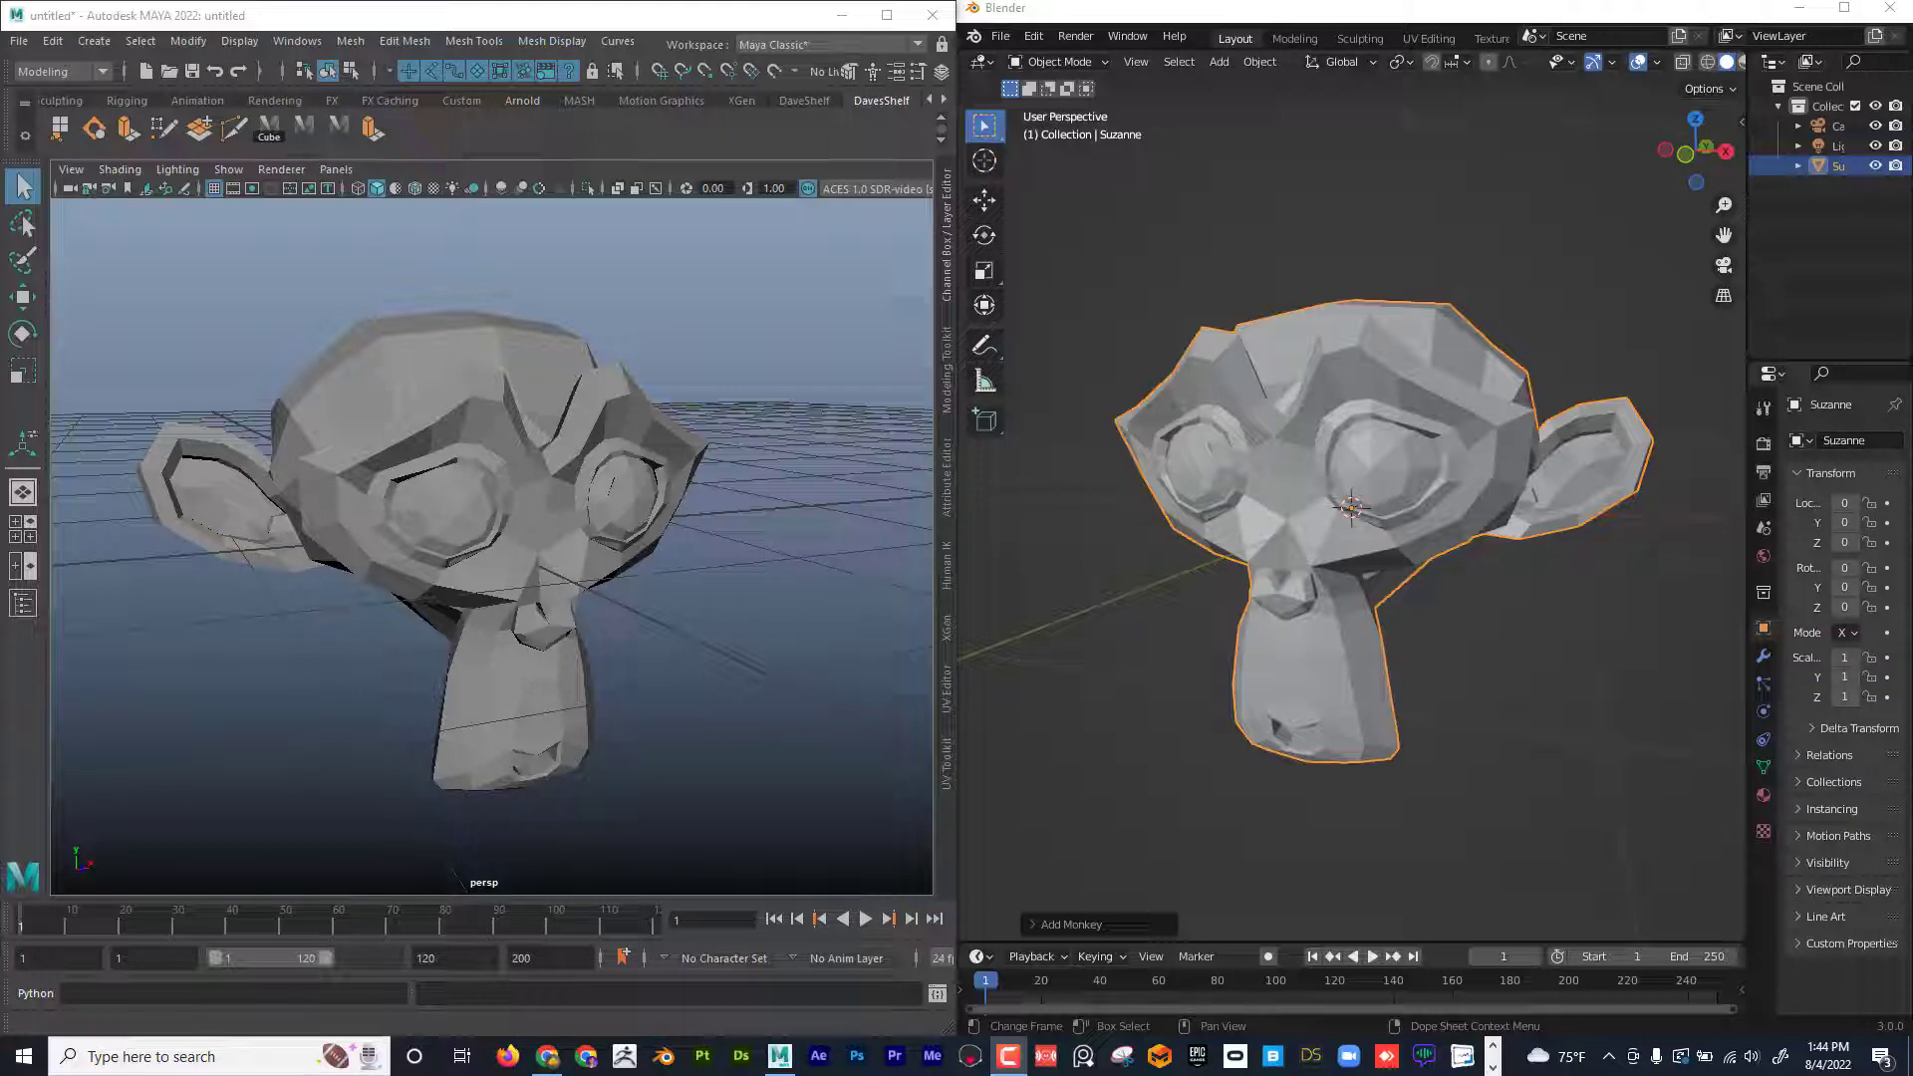
Step: Maximize the Maya window and select the monkey head mesh
{"action": "left_click", "coordinate": [886, 15]}
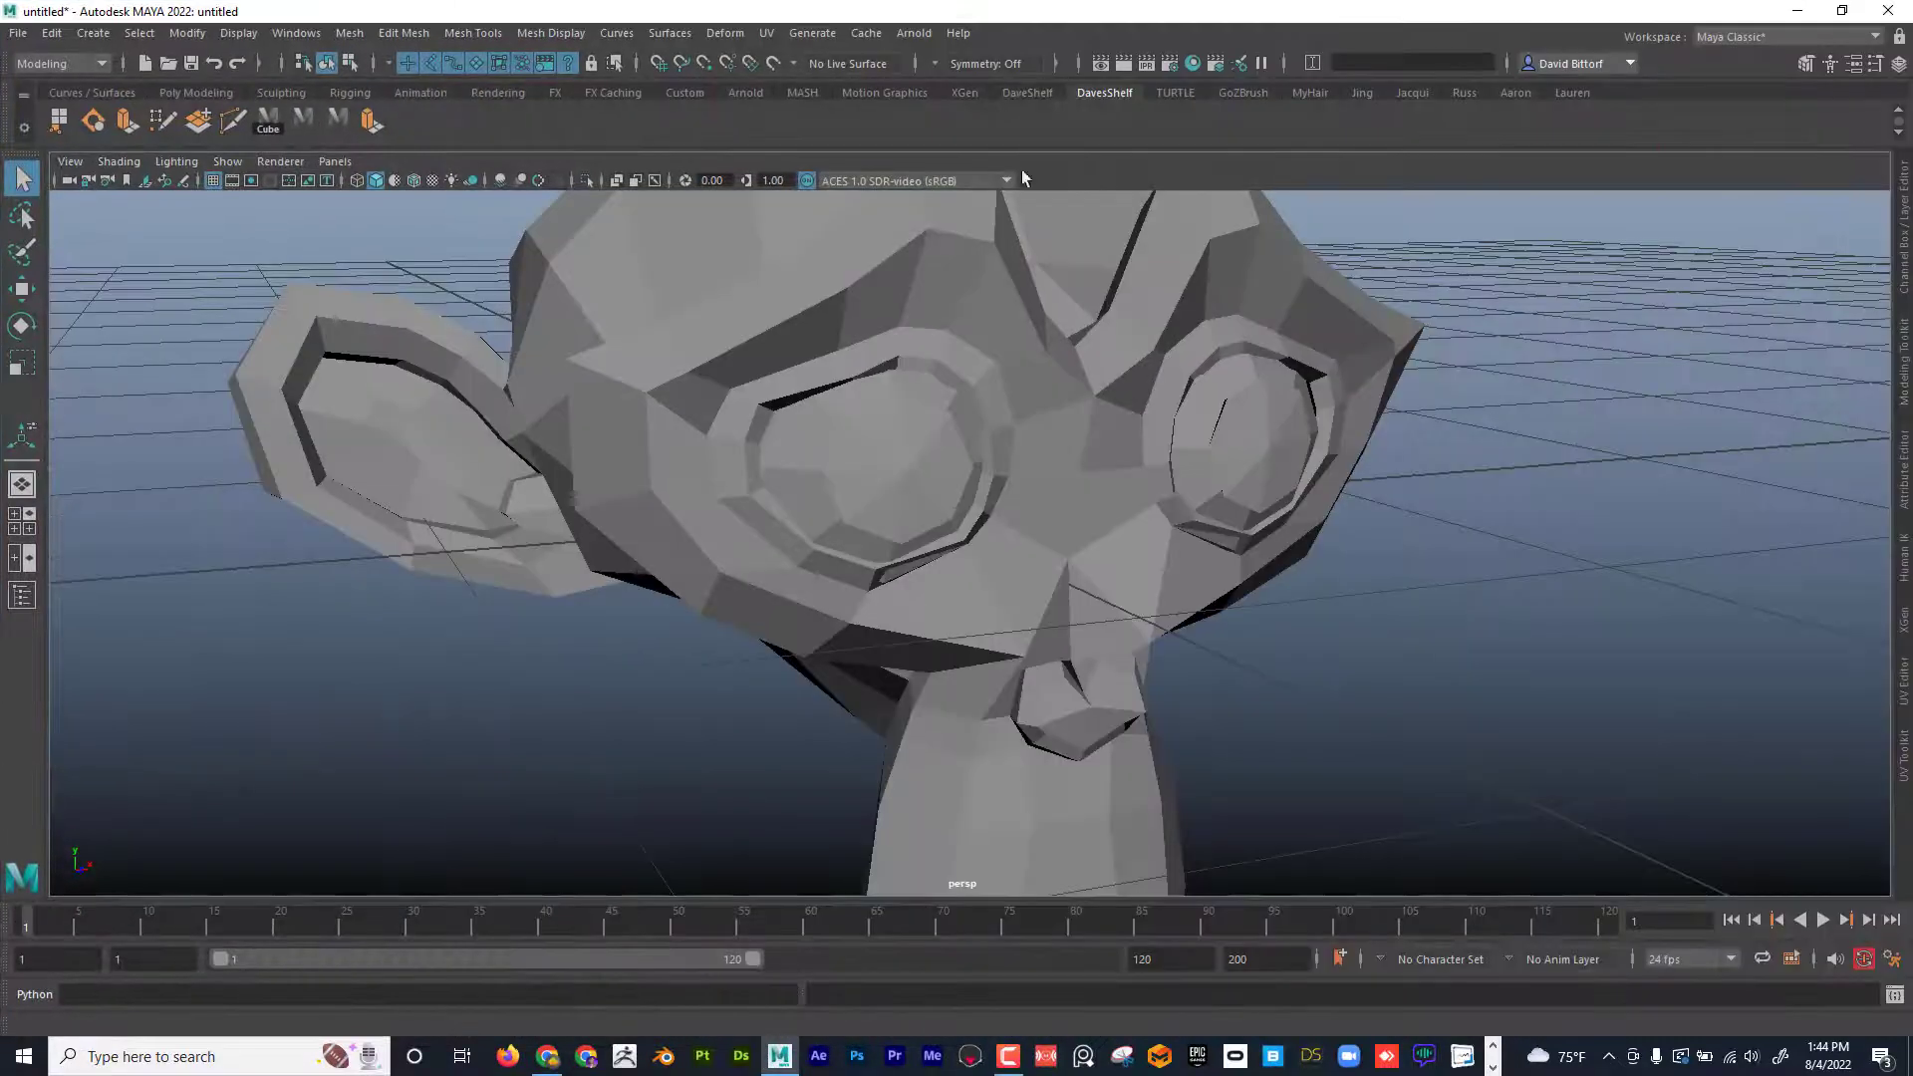
{"action": "right_click_drag", "start_coordinate": [1238, 409], "coordinate": [1027, 409], "text": "alt"}
{"action": "left_click_drag", "start_coordinate": [1026, 408], "coordinate": [811, 405], "text": "alt"}
{"action": "left_click", "coordinate": [837, 508]}
{"action": "middle_click_drag", "start_coordinate": [837, 509], "coordinate": [757, 469], "text": "alt"}
{"action": "right_click_drag", "start_coordinate": [758, 468], "coordinate": [932, 455], "text": "alt"}
{"action": "middle_click_drag", "start_coordinate": [931, 456], "coordinate": [956, 525], "text": "alt"}
{"action": "left_click_drag", "start_coordinate": [957, 525], "coordinate": [947, 466], "text": "alt"}
{"action": "middle_click_drag", "start_coordinate": [947, 465], "coordinate": [940, 448], "text": "alt"}
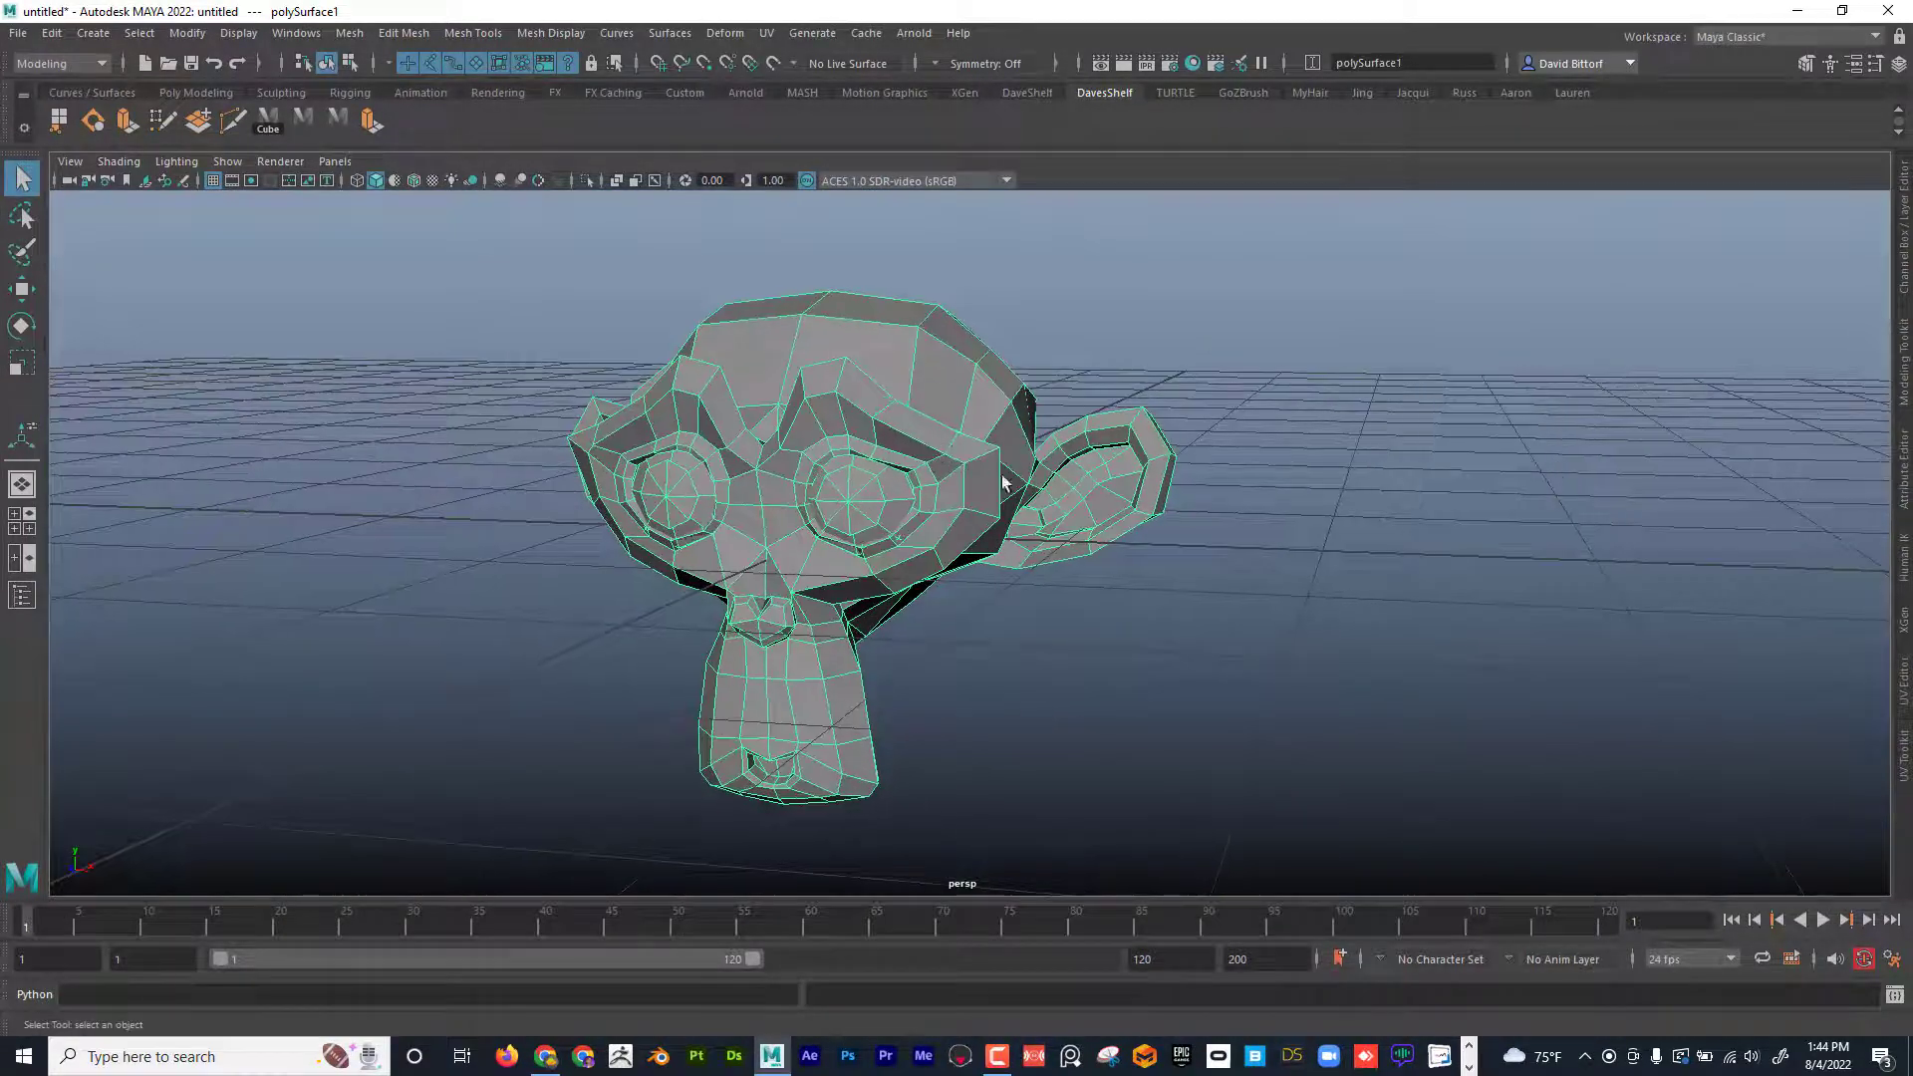
{"action": "right_click_drag", "start_coordinate": [1002, 483], "coordinate": [895, 421], "text": "alt"}
{"action": "mouse_move", "coordinate": [894, 420]}
{"action": "left_mouse_down", "text": "alt"}
{"action": "mouse_move", "coordinate": [768, 422]}
{"action": "mouse_move", "coordinate": [897, 439]}
{"action": "mouse_move", "coordinate": [922, 423]}
{"action": "left_mouse_up", "text": "alt"}
{"action": "right_click_drag", "start_coordinate": [922, 424], "coordinate": [971, 450], "text": "alt"}
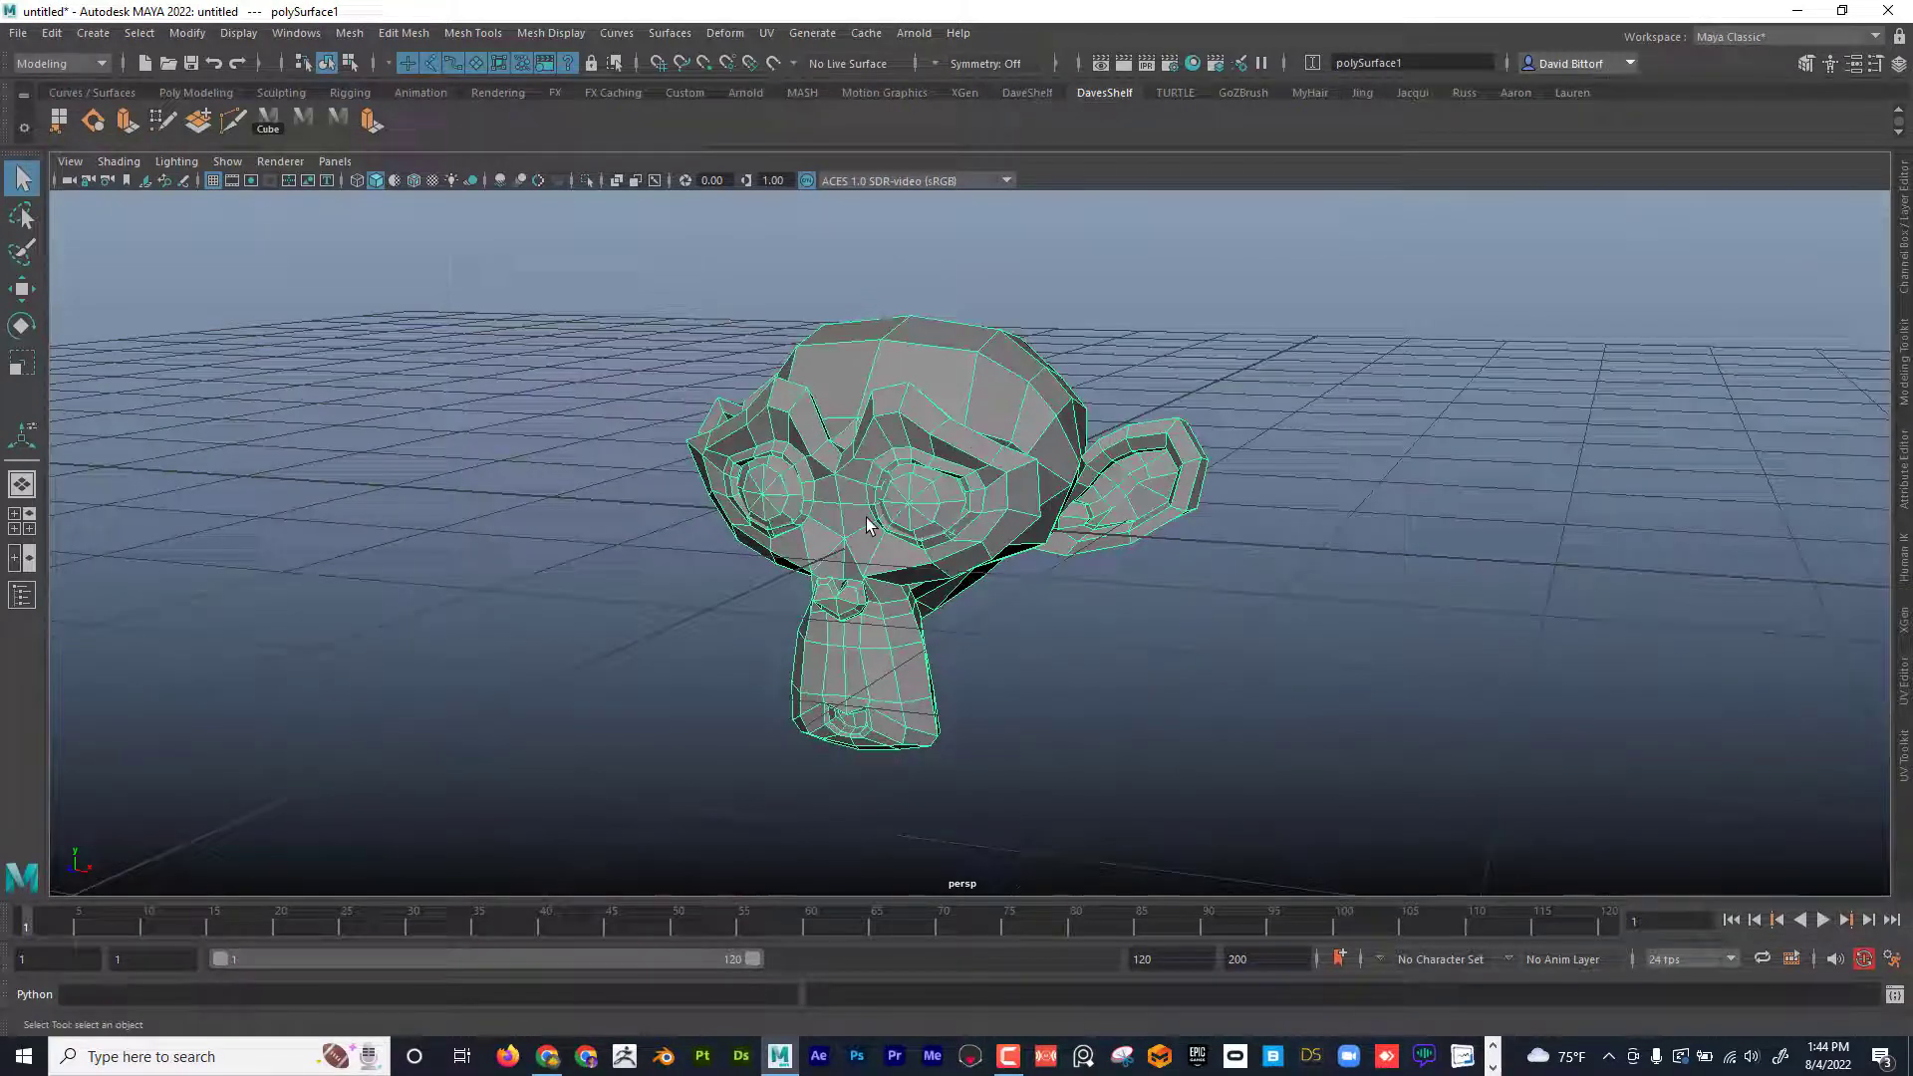
Step: Create a Lattice deformer around the selected monkey head
{"action": "left_click", "coordinate": [76, 70]}
{"action": "left_click", "coordinate": [70, 85]}
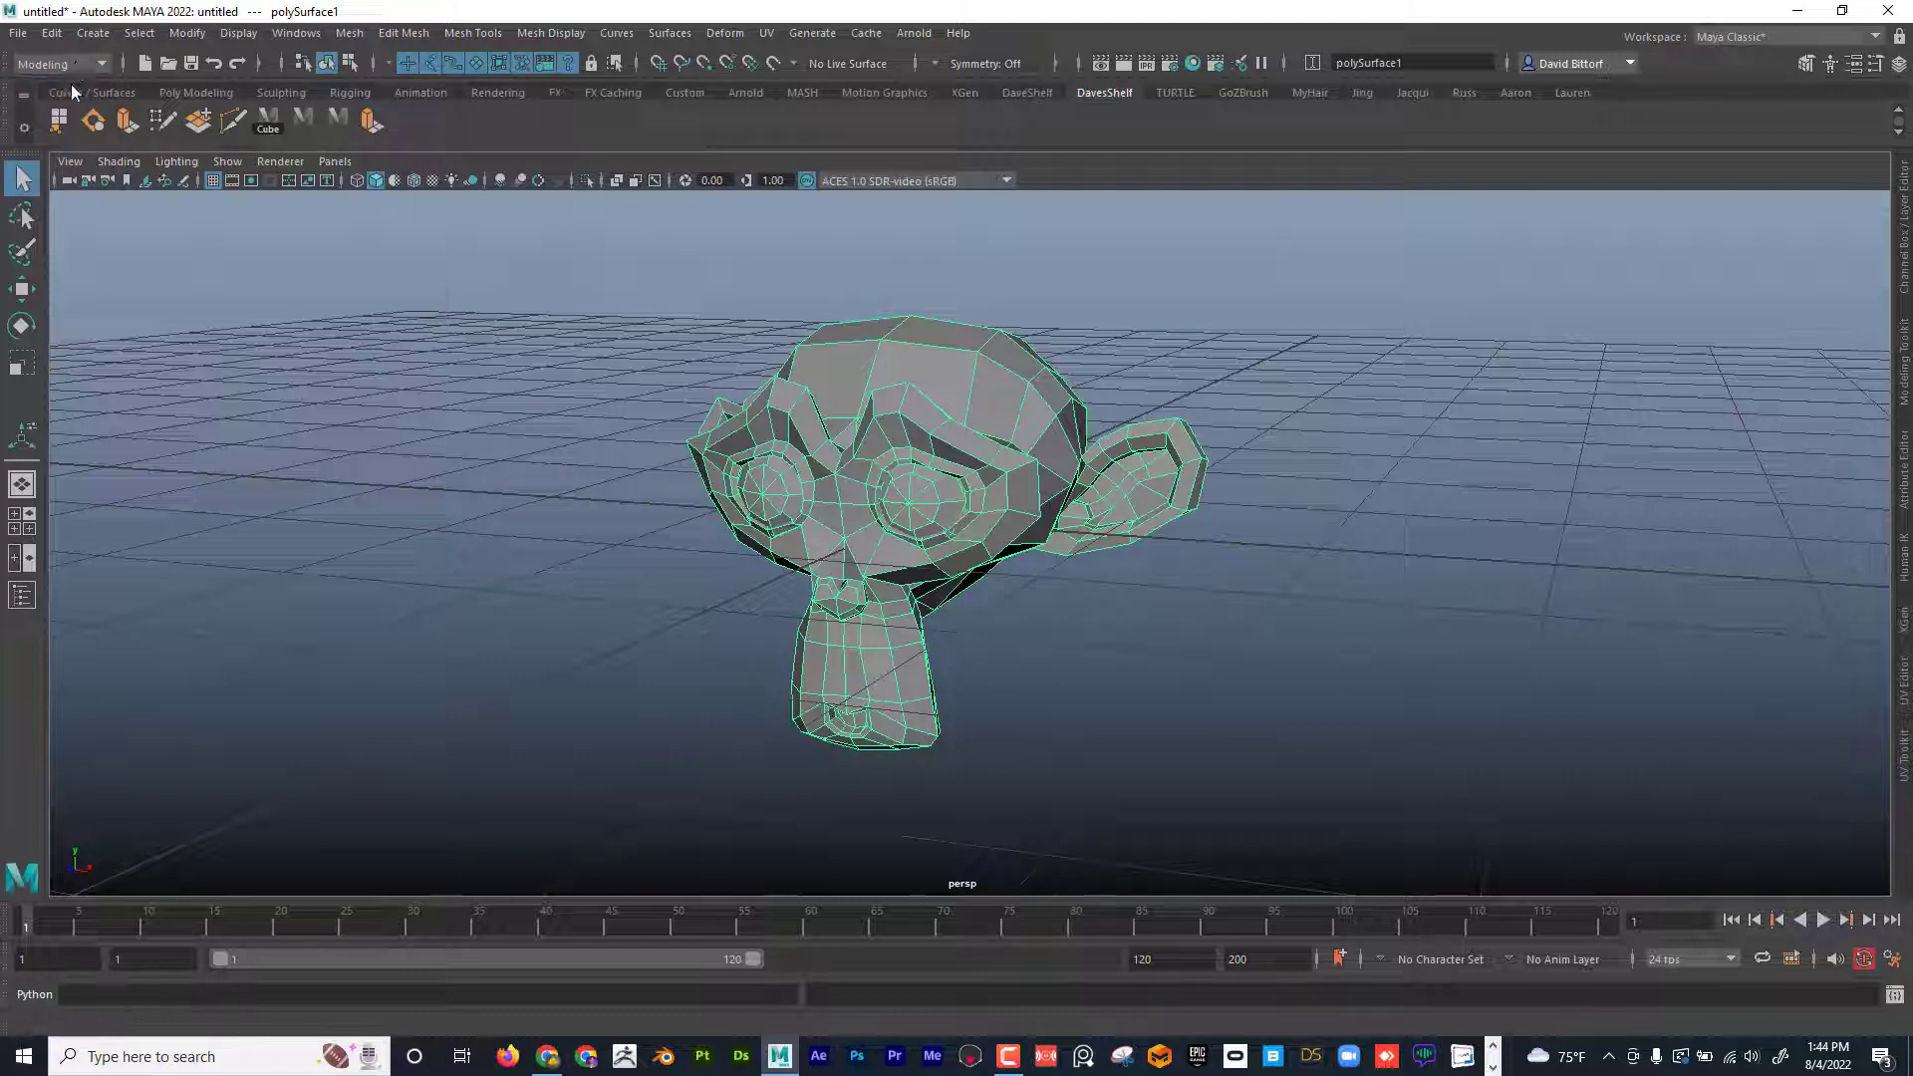
{"action": "left_click", "coordinate": [724, 36]}
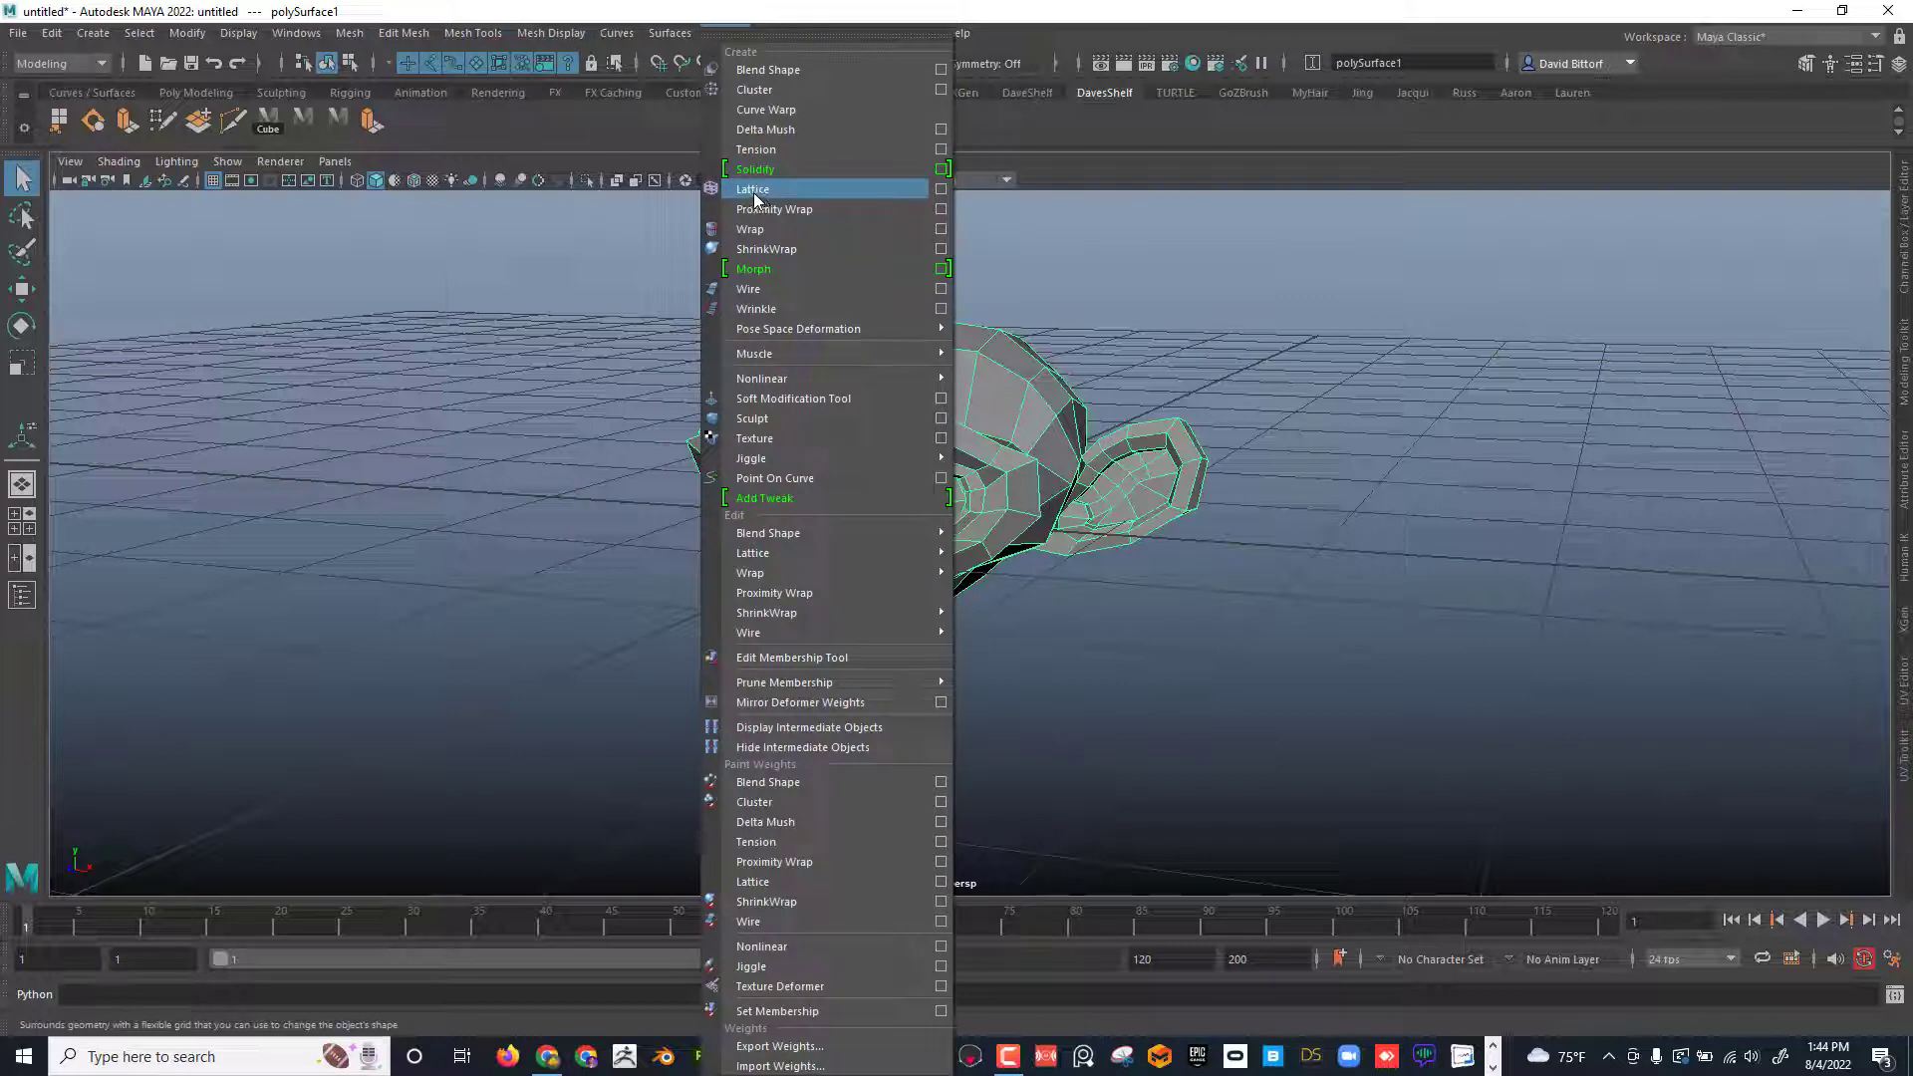
{"action": "left_click", "coordinate": [1120, 331]}
{"action": "left_click", "coordinate": [1027, 404]}
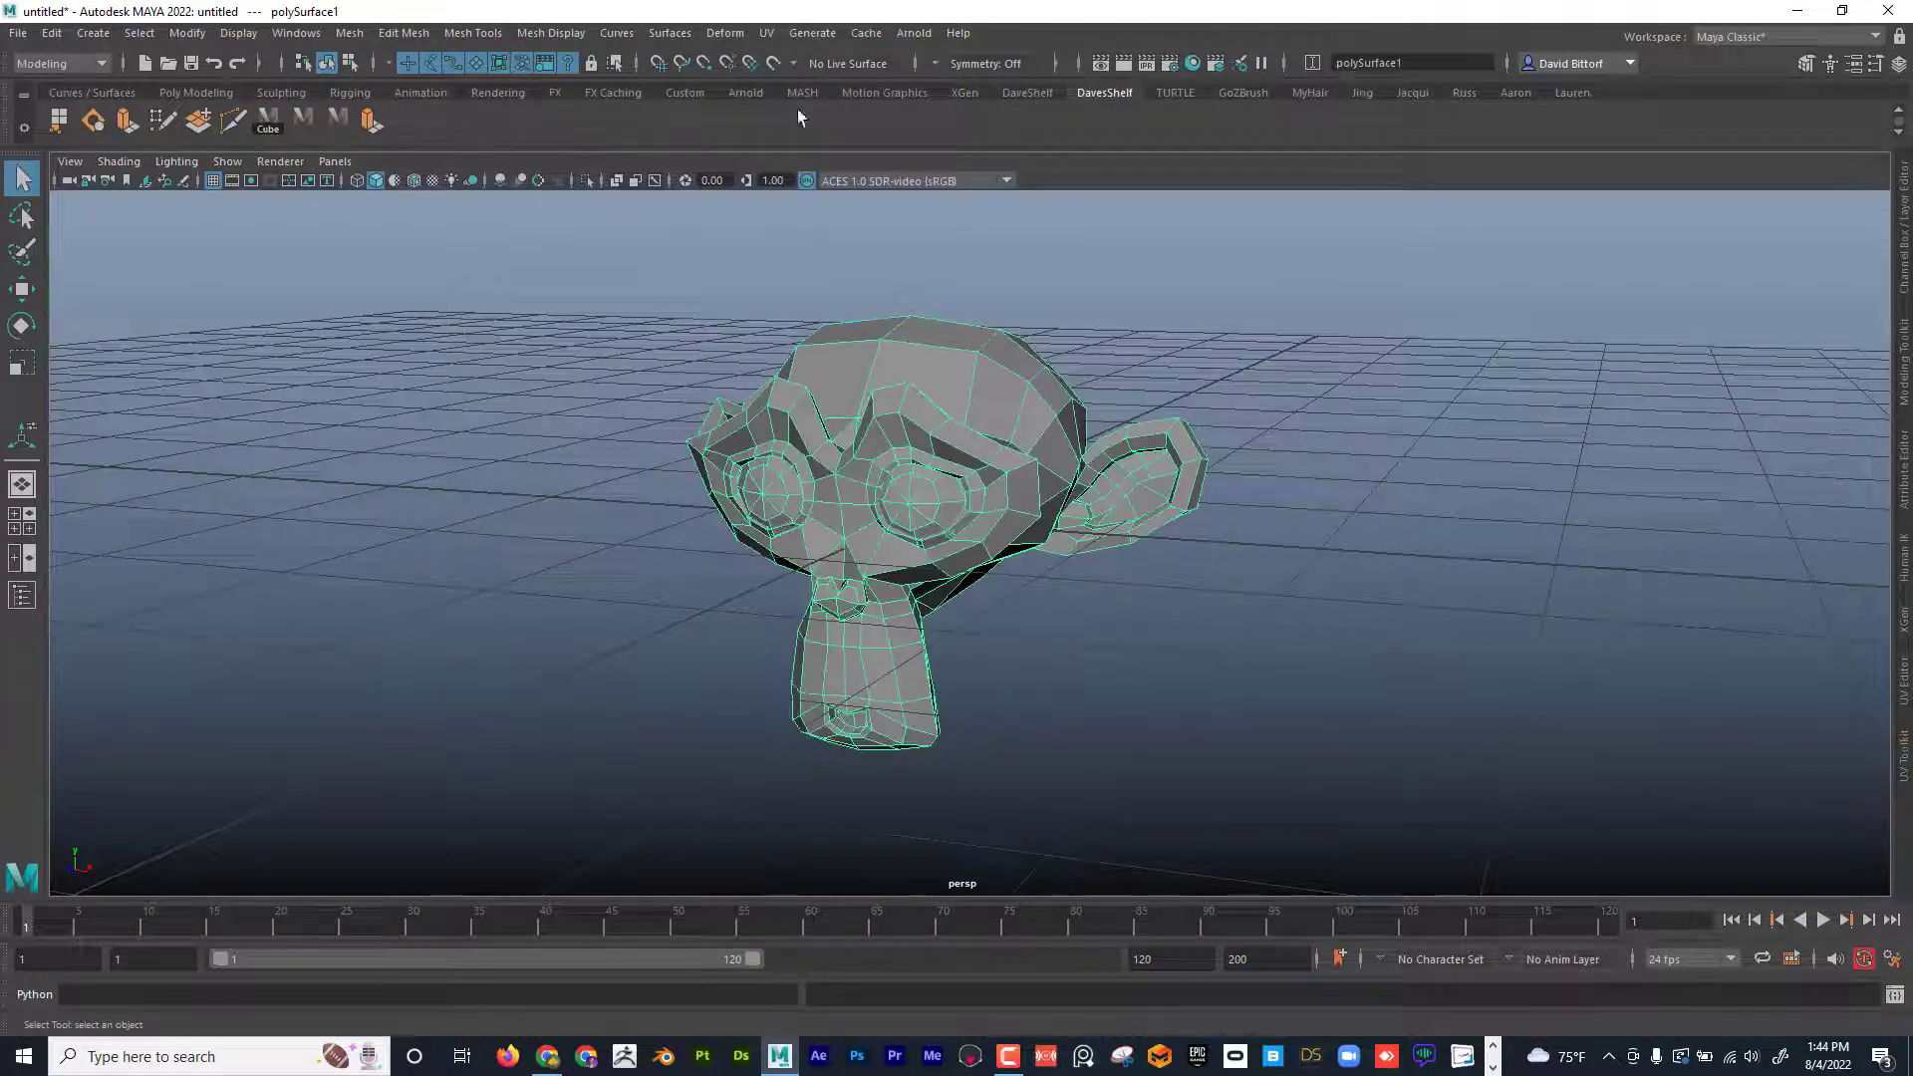
{"action": "left_click", "coordinate": [725, 33]}
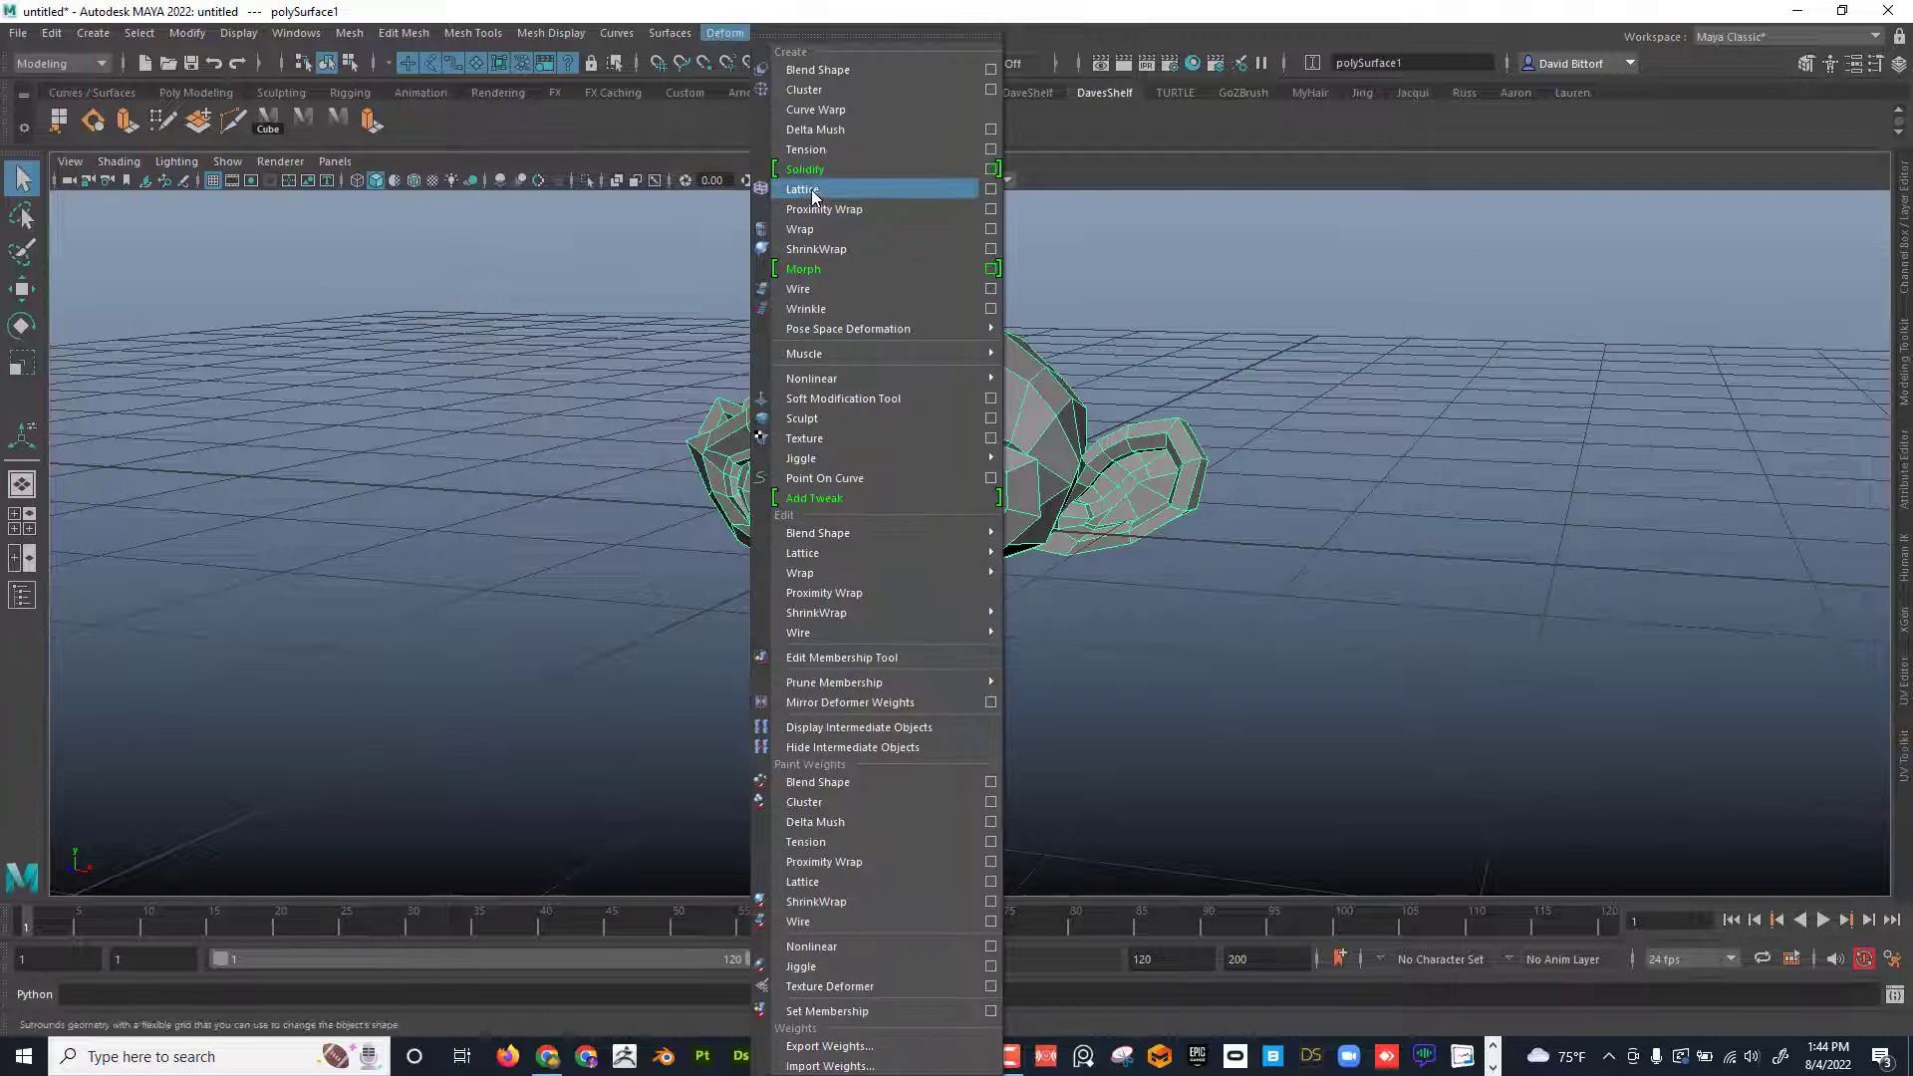
{"action": "left_click", "coordinate": [812, 198]}
{"action": "left_click_drag", "start_coordinate": [897, 329], "coordinate": [811, 386], "text": "alt"}
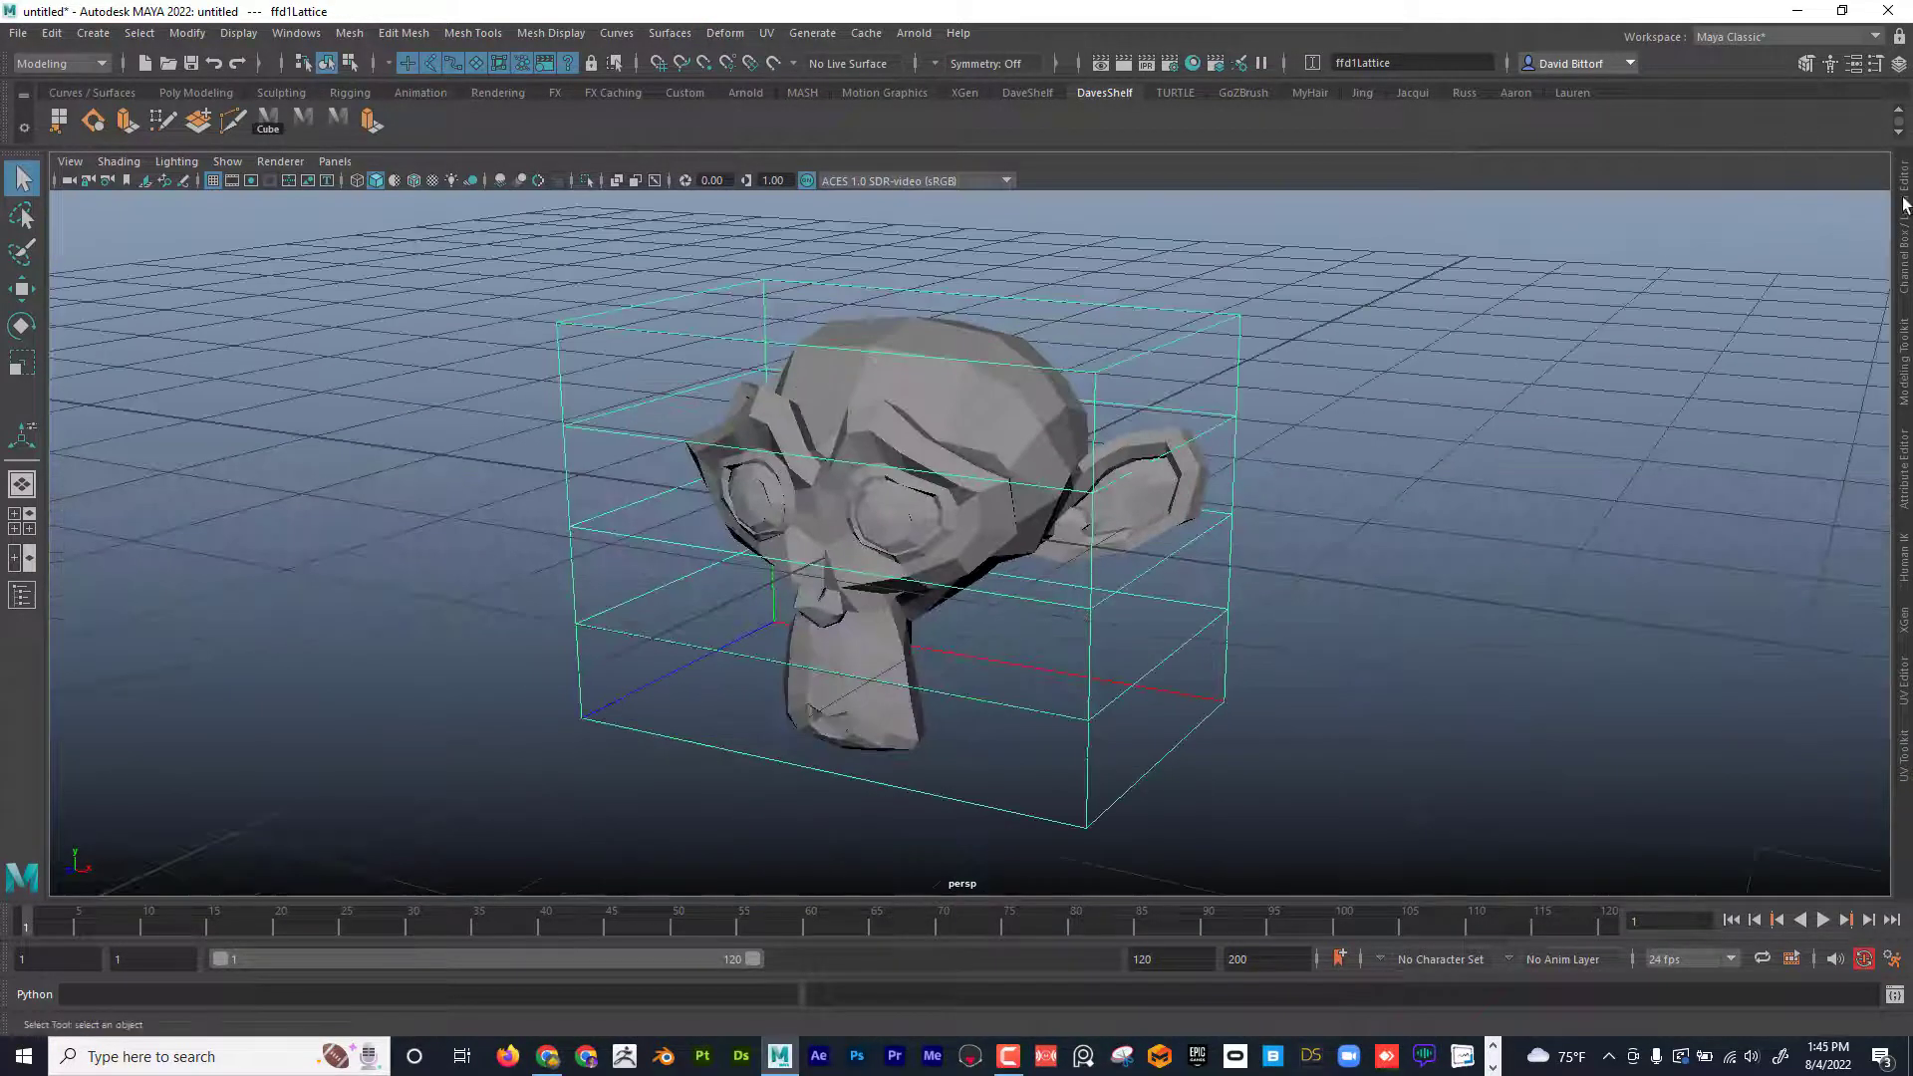
Step: Show the lattice's channel attributes and set its S Divisions to 7
{"action": "left_click", "coordinate": [1903, 244]}
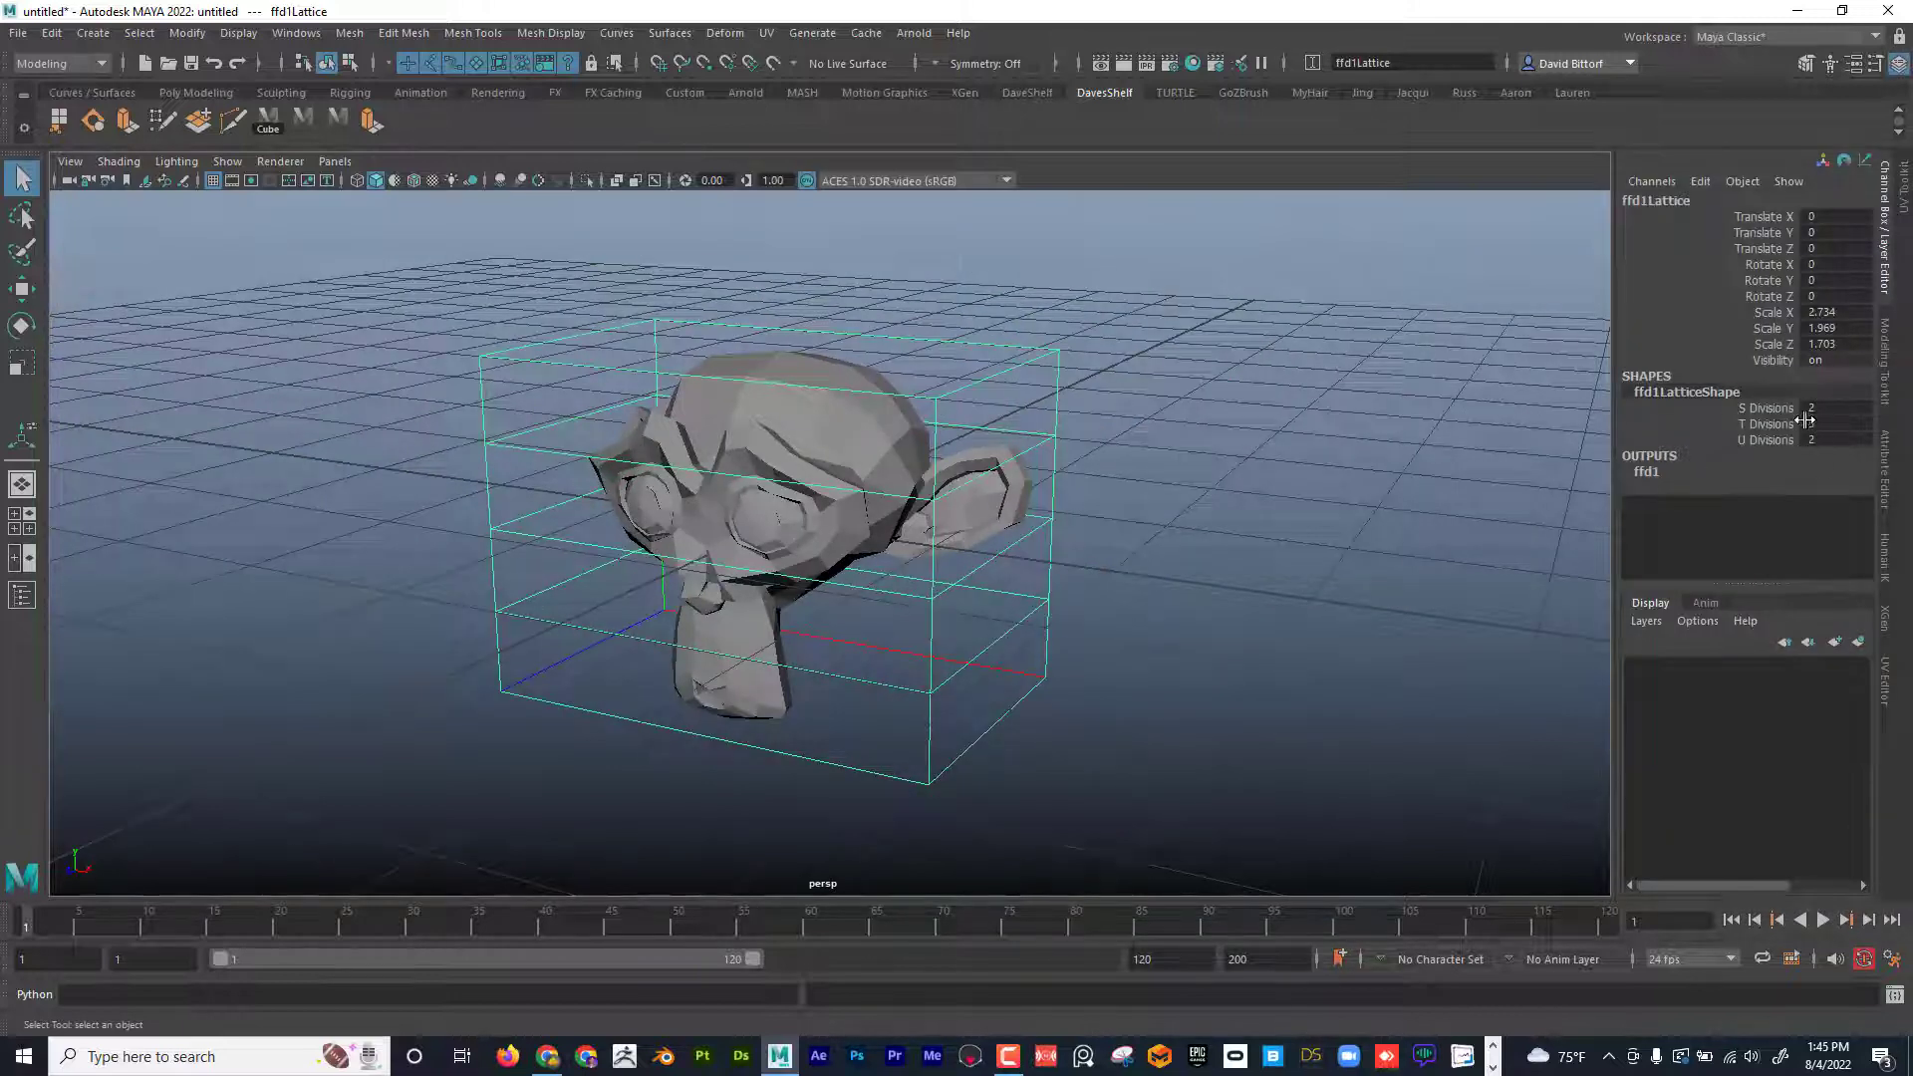
{"action": "left_click_drag", "start_coordinate": [1200, 299], "coordinate": [1230, 344], "text": "alt"}
{"action": "right_click_drag", "start_coordinate": [1047, 468], "coordinate": [1168, 457], "text": "alt"}
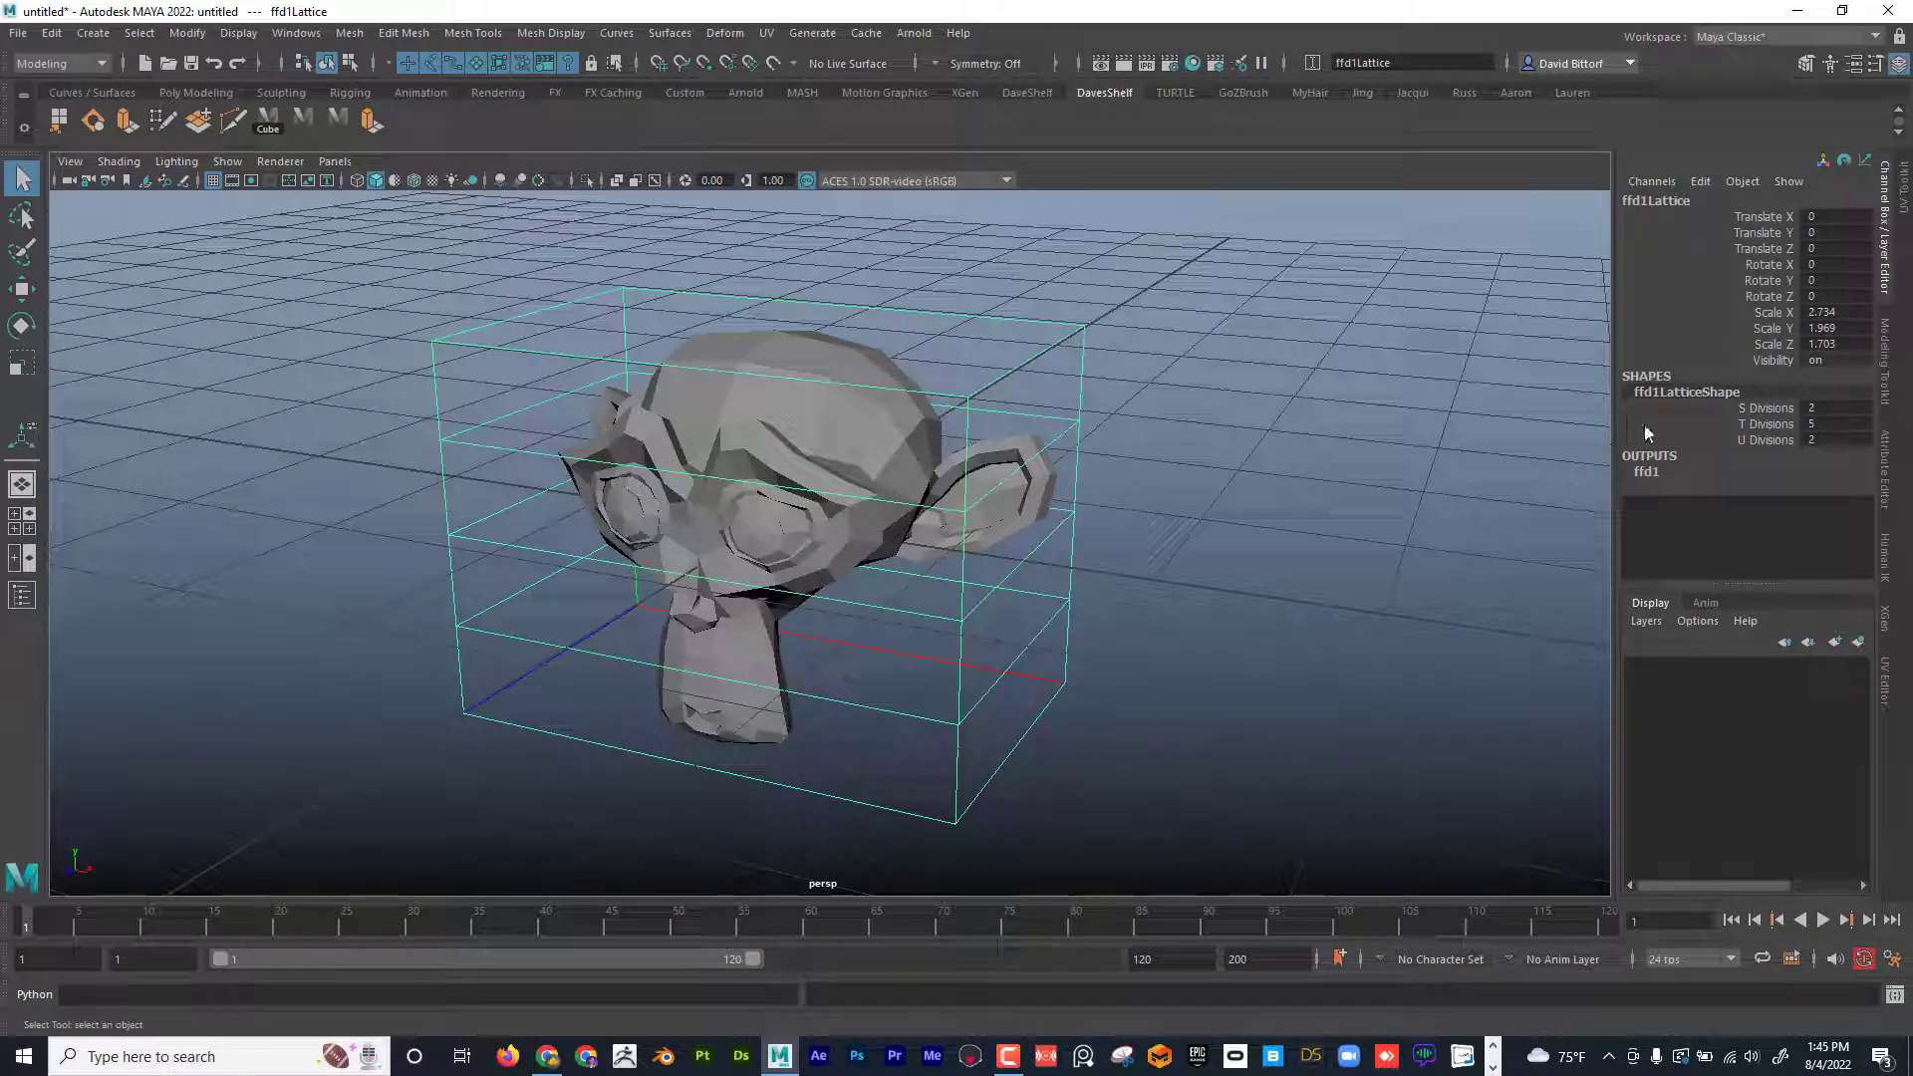
{"action": "left_click", "coordinate": [1771, 410]}
{"action": "middle_click_drag", "start_coordinate": [1771, 411], "coordinate": [1353, 408]}
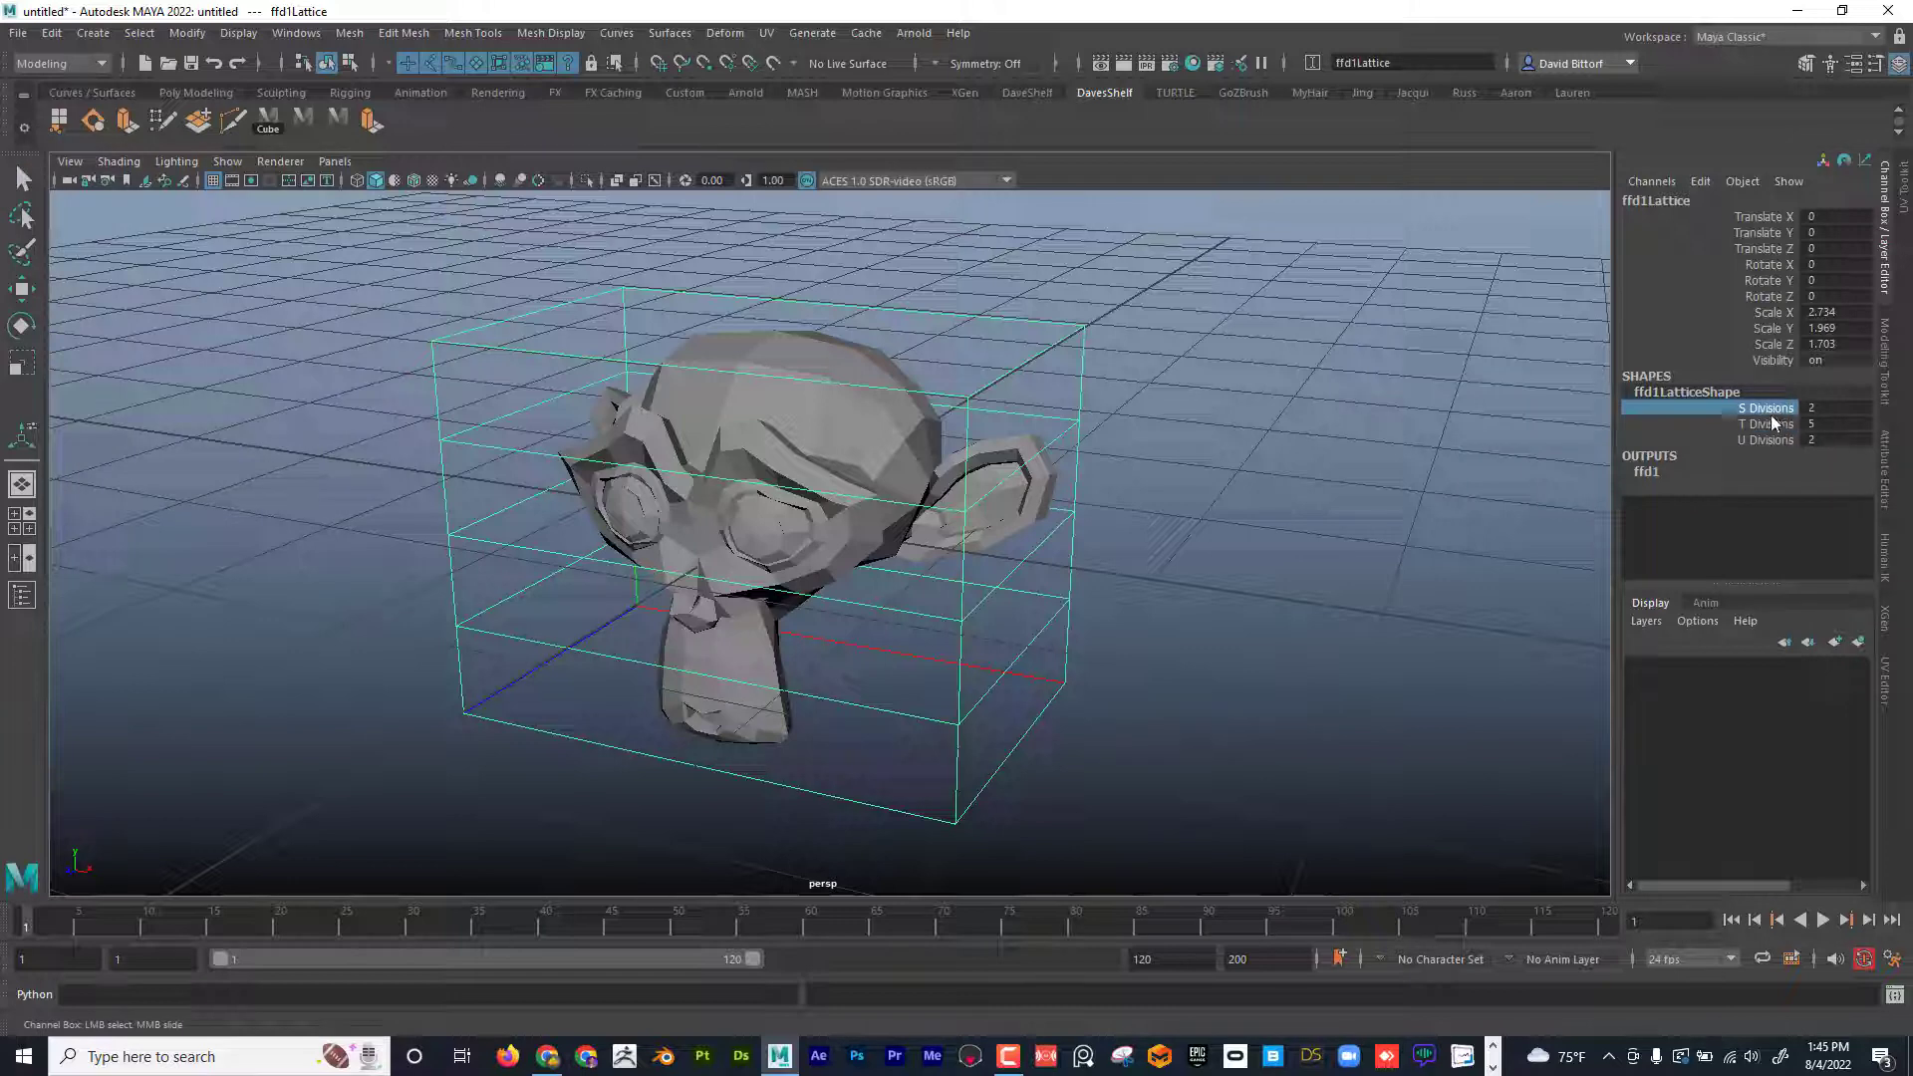
{"action": "middle_click_drag", "start_coordinate": [1773, 423], "coordinate": [1289, 412]}
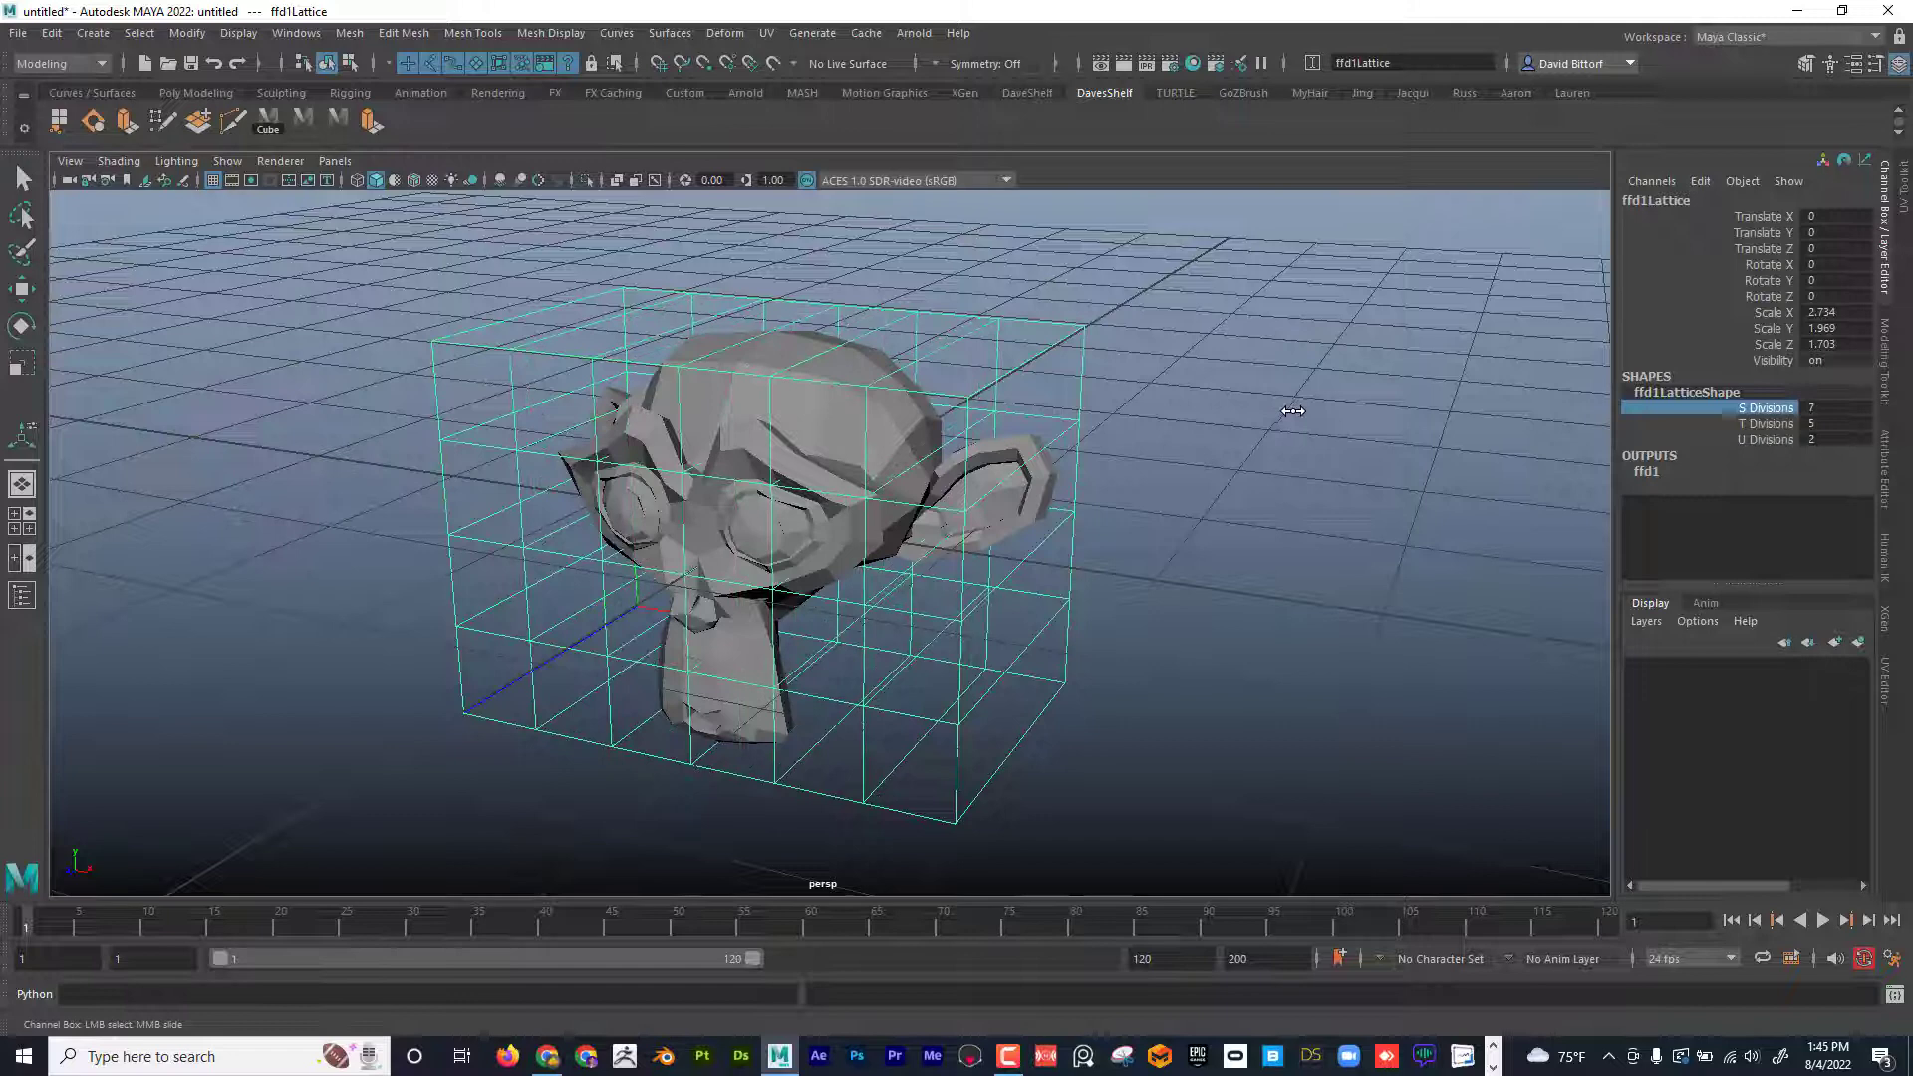
Step: Try 4 U Divisions on the lattice and set the value back to 2
{"action": "left_click", "coordinate": [1637, 441]}
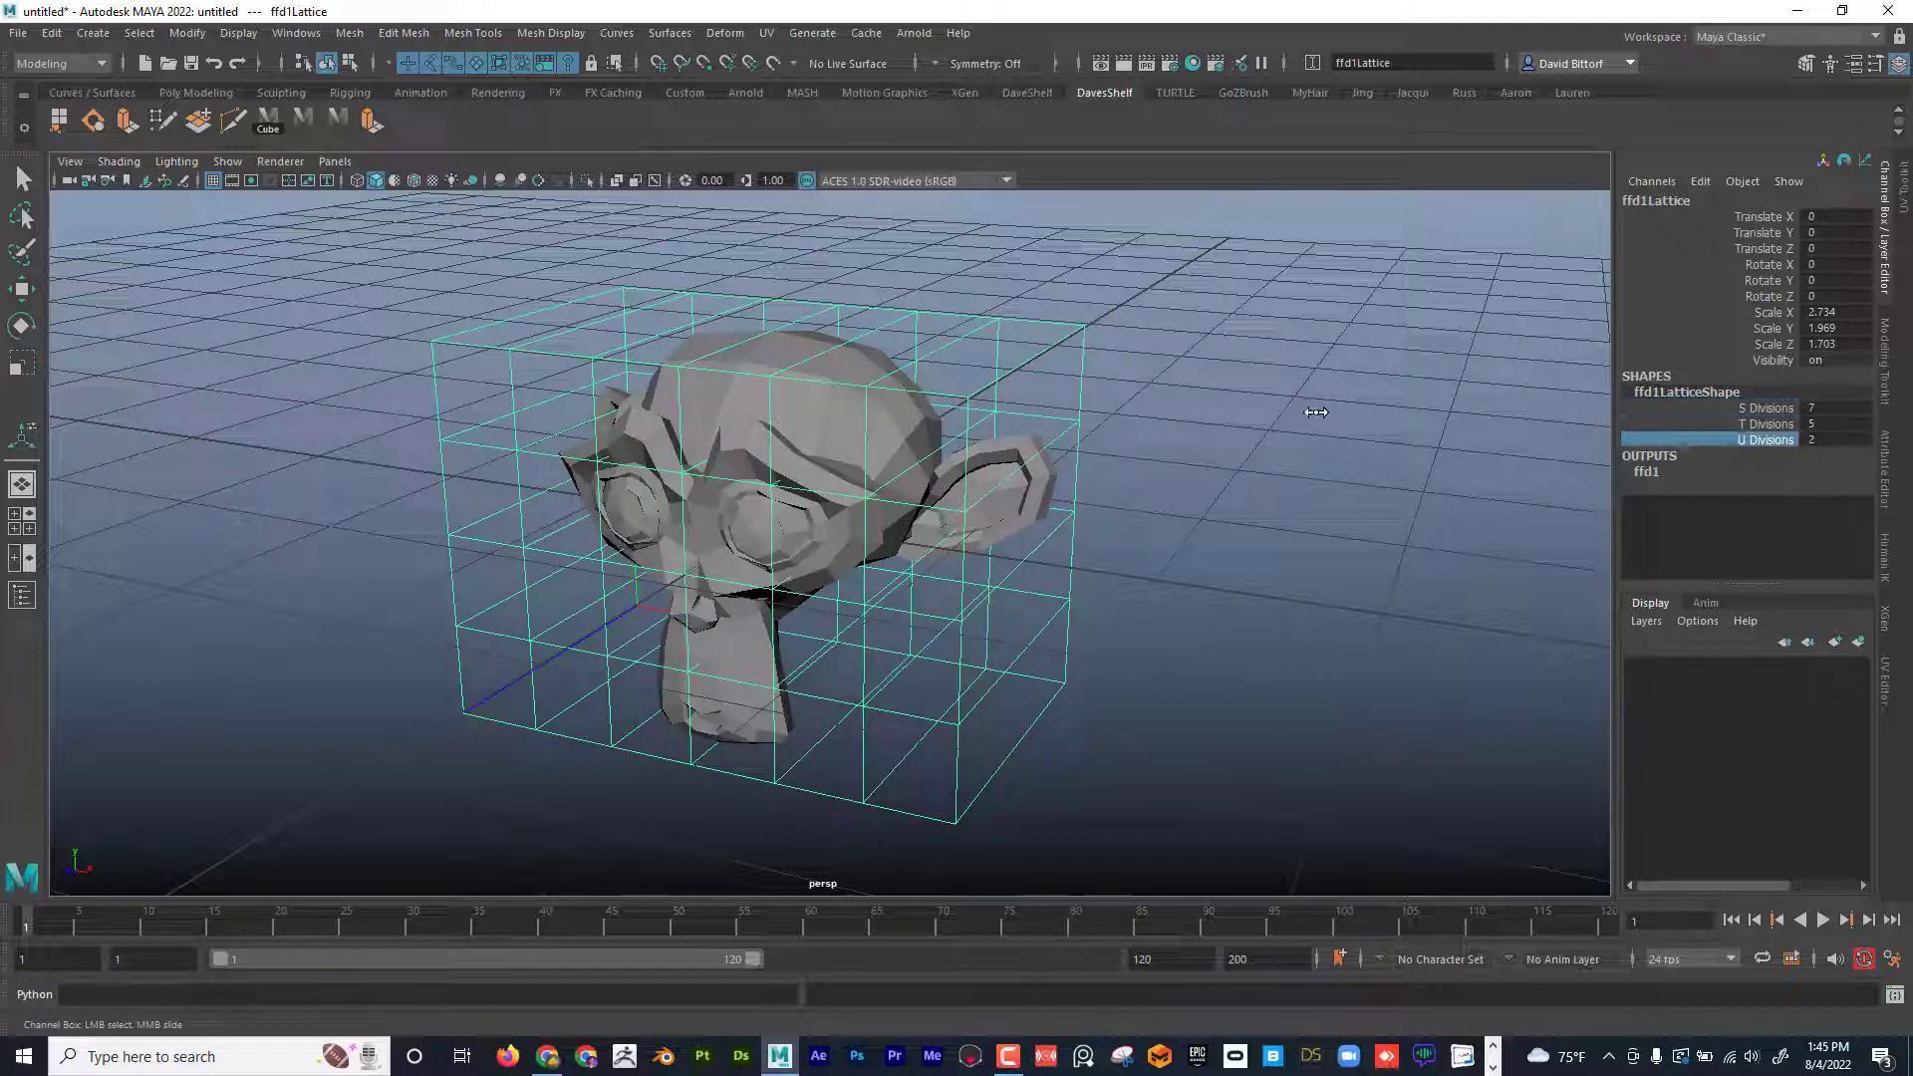
{"action": "middle_click_drag", "start_coordinate": [1305, 412], "coordinate": [1319, 412]}
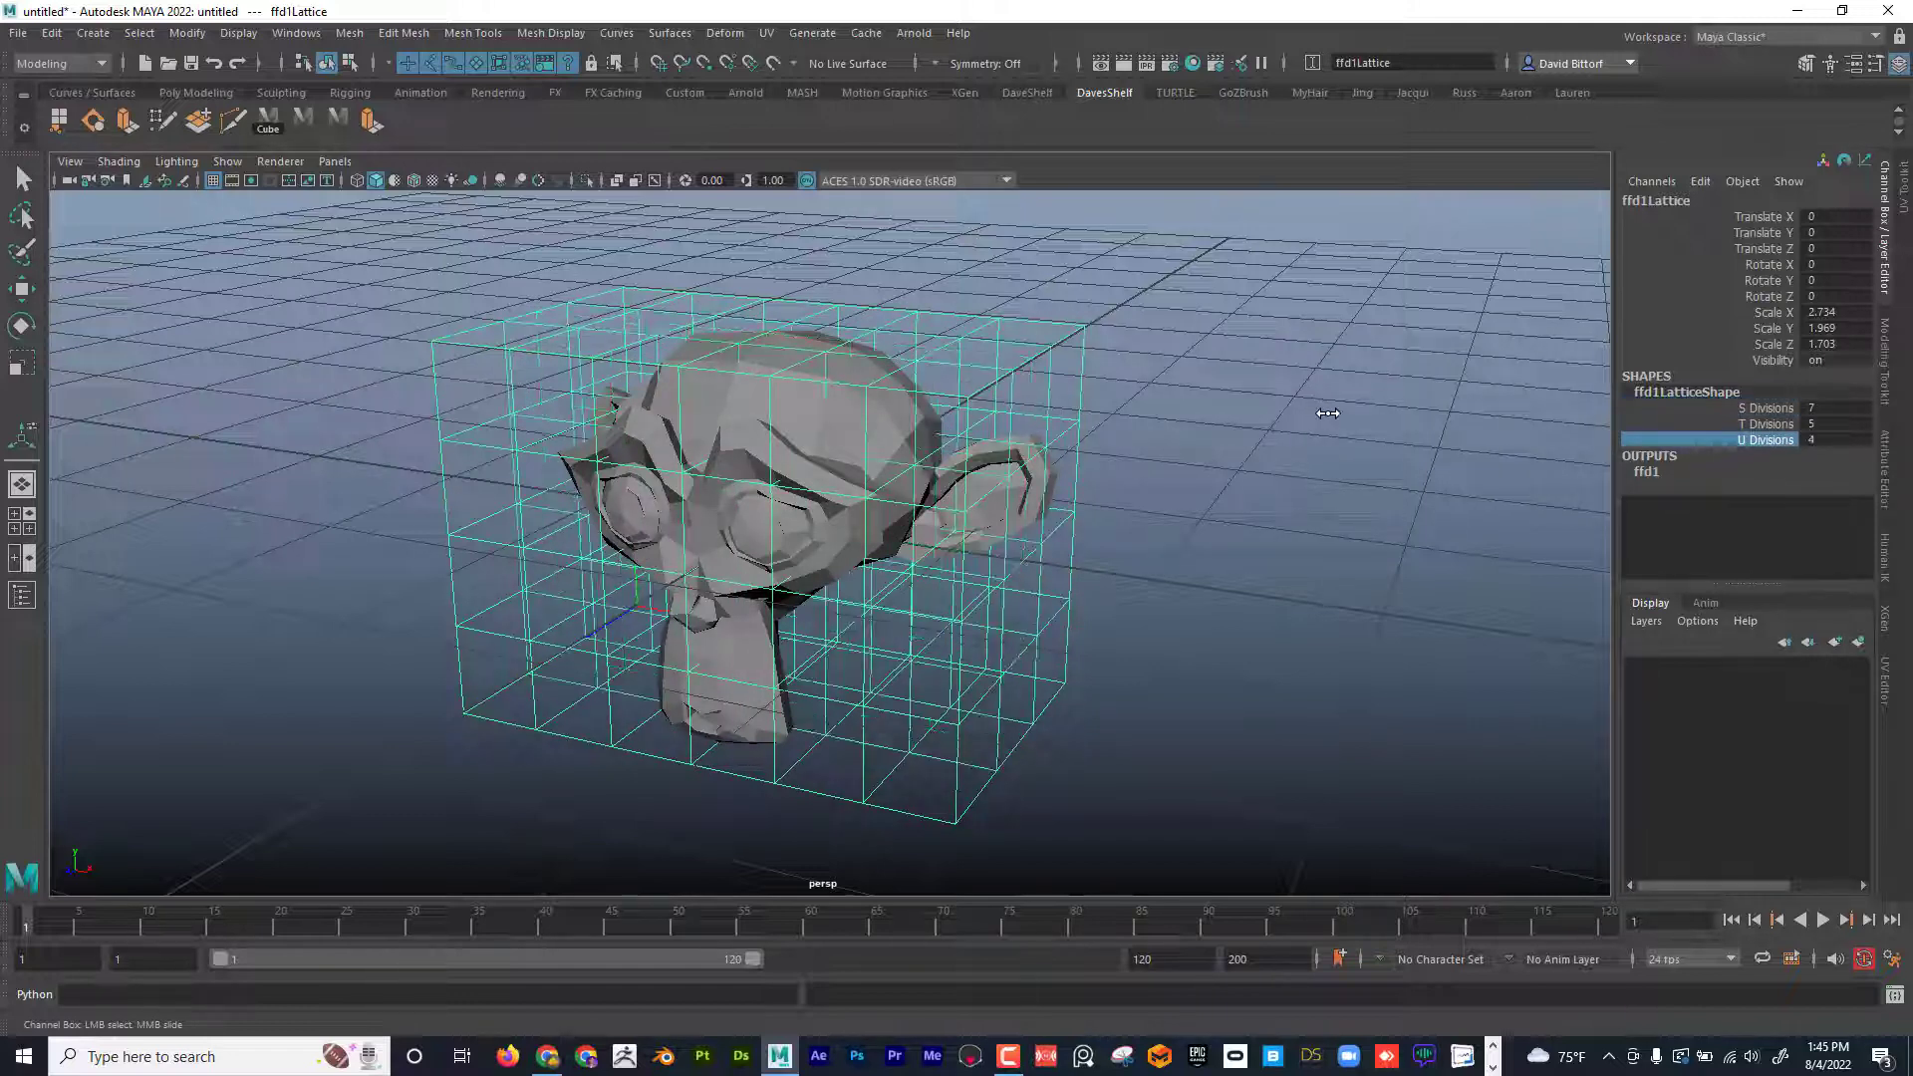
{"action": "middle_click_drag", "start_coordinate": [1319, 414], "coordinate": [1315, 413]}
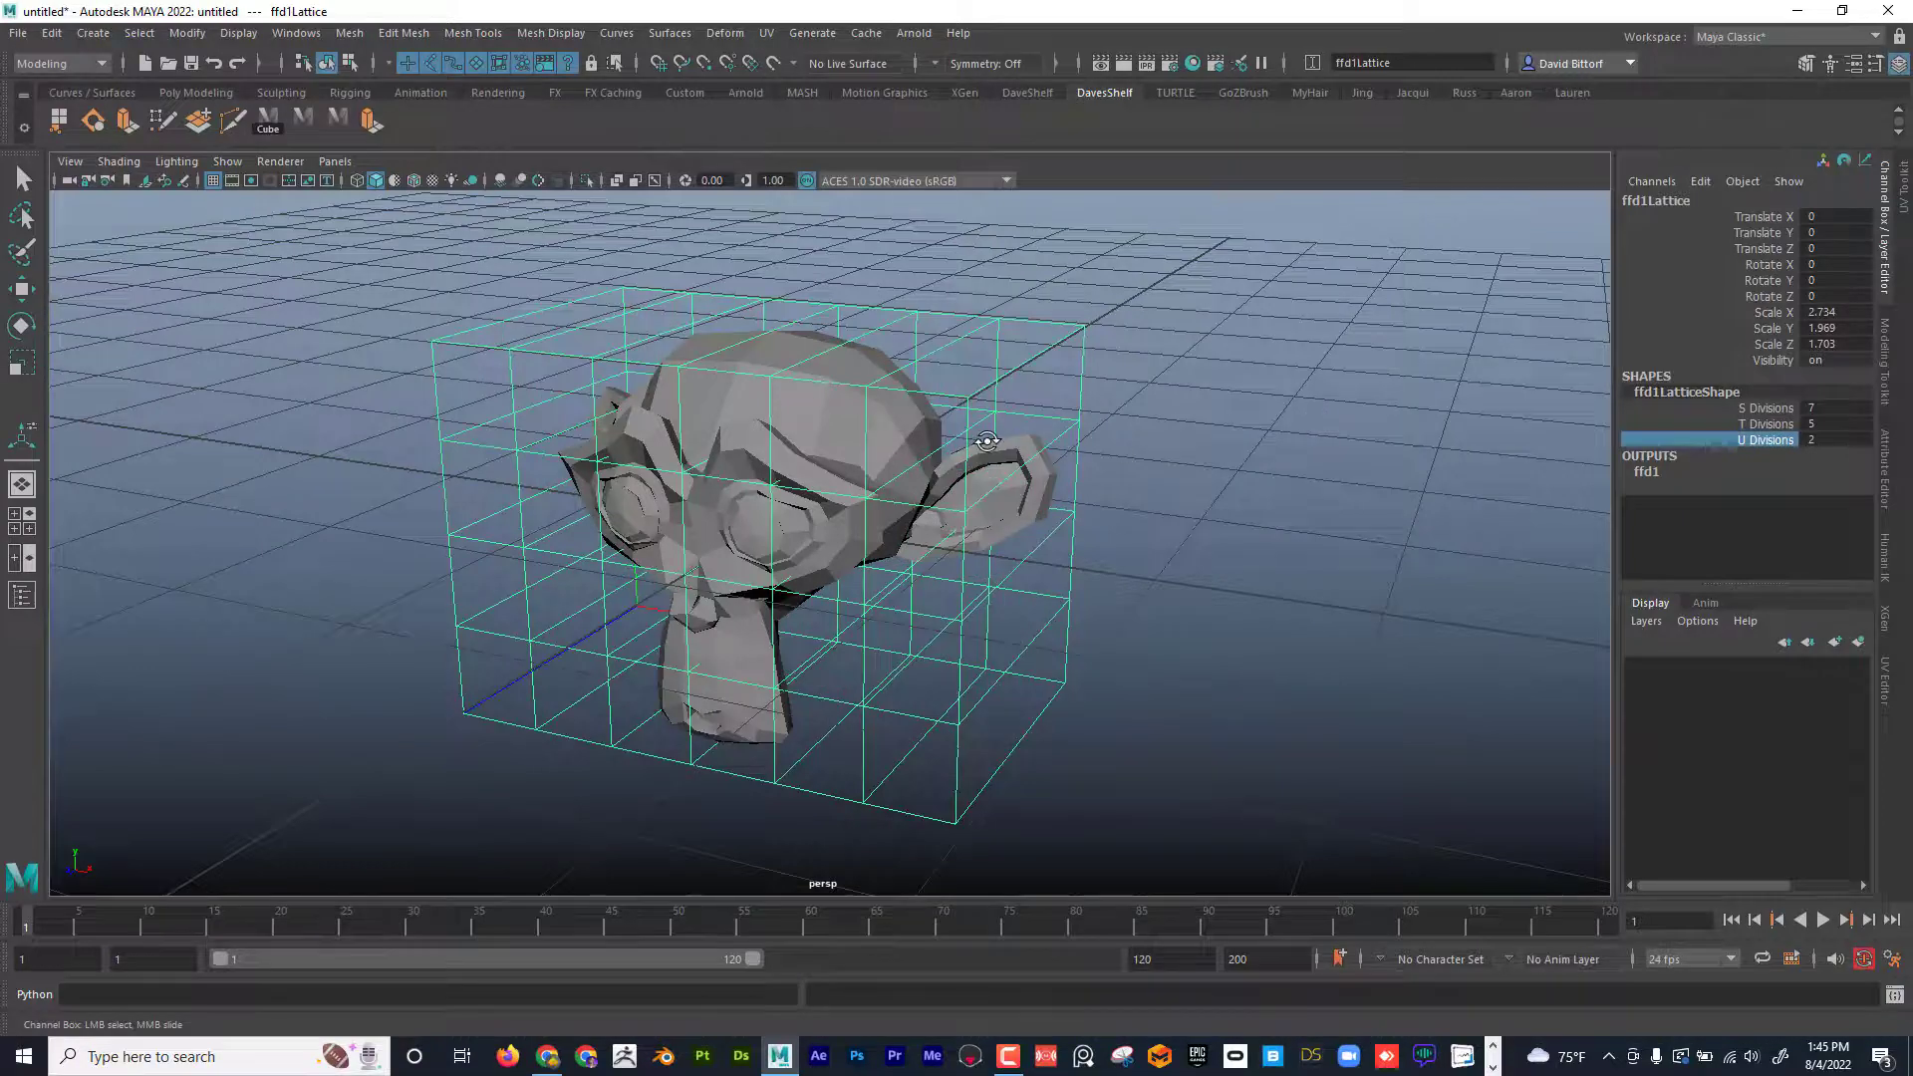
Step: Switch the lattice to Lattice Point mode and select the four top points above one ear for moving
{"action": "left_click_drag", "start_coordinate": [986, 441], "coordinate": [1027, 357], "text": "alt"}
{"action": "right_click", "coordinate": [1027, 357]}
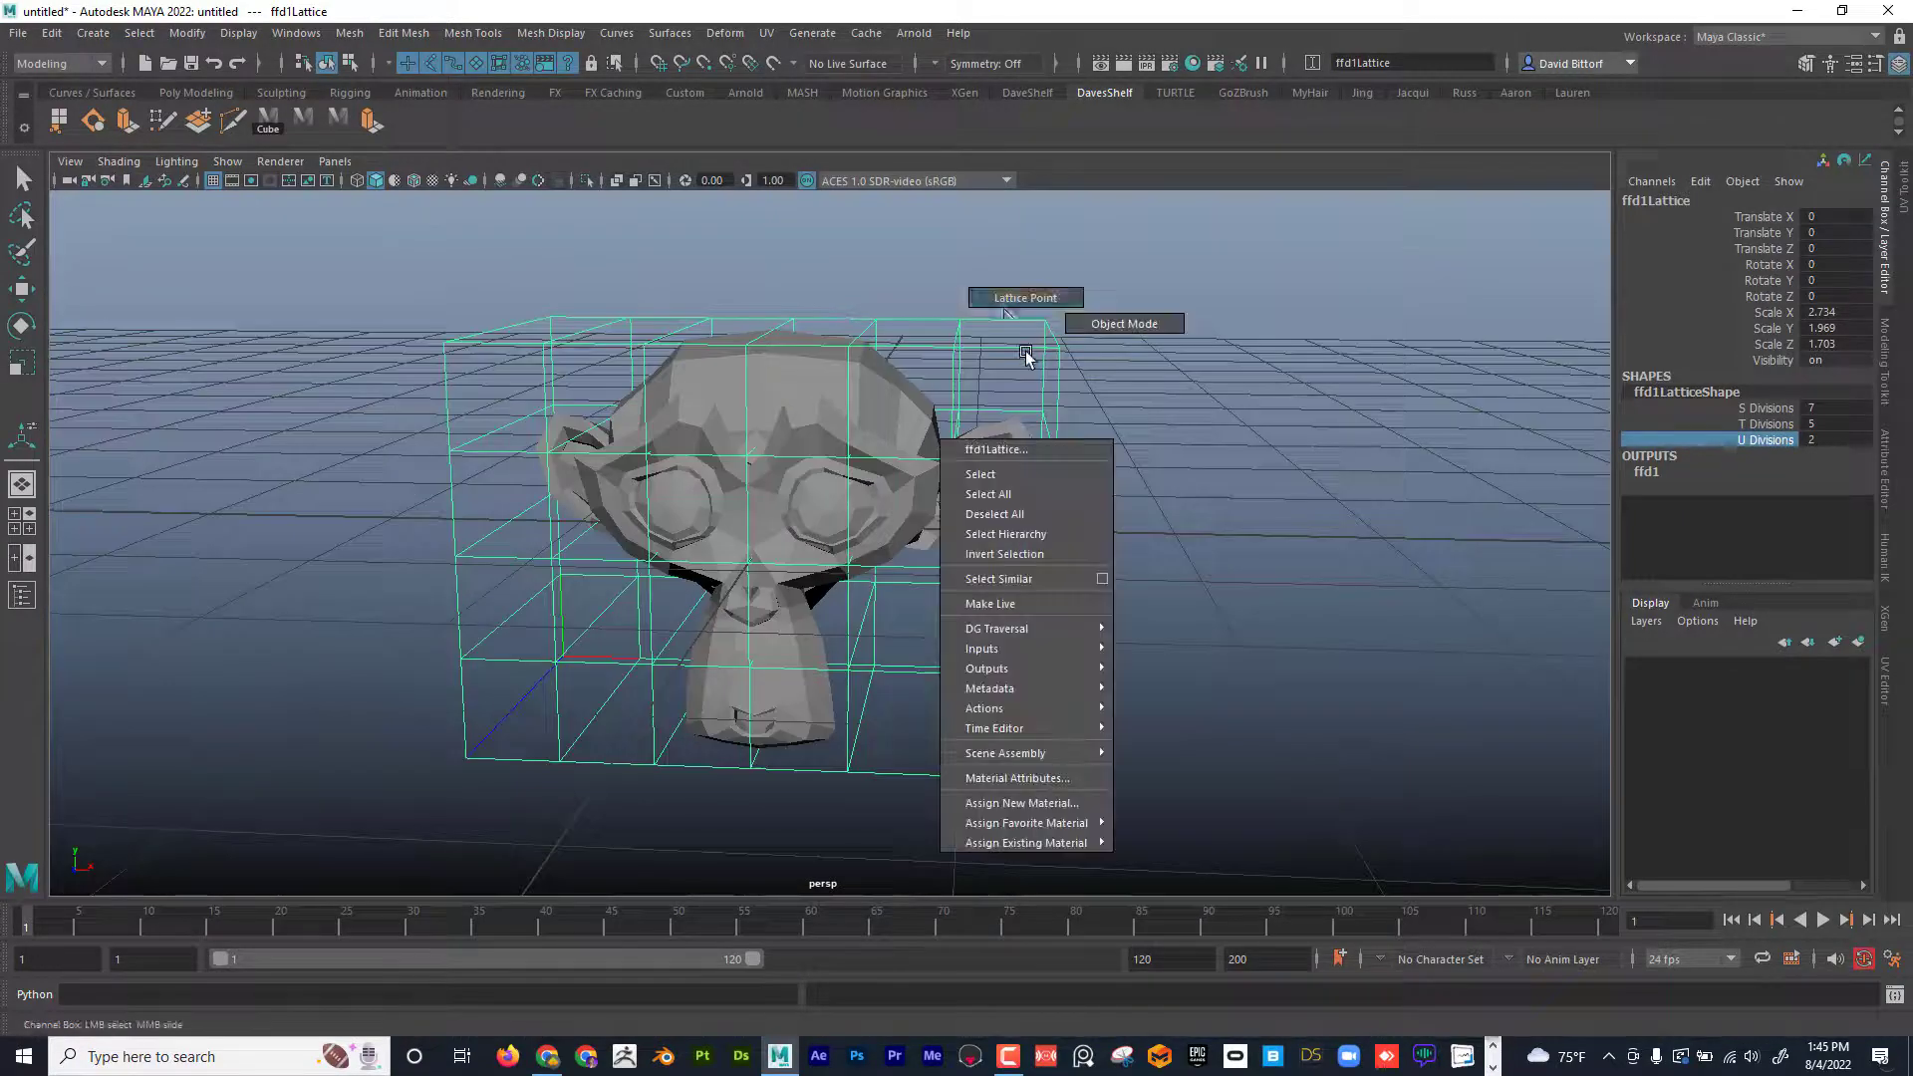
{"action": "left_click", "coordinate": [1001, 301]}
{"action": "left_click_drag", "start_coordinate": [911, 279], "coordinate": [1153, 409]}
{"action": "middle_click_drag", "start_coordinate": [1153, 410], "coordinate": [1157, 462], "text": "alt"}
{"action": "scroll", "coordinate": [1157, 461], "scroll_direction": "down", "scroll_amount": 1}
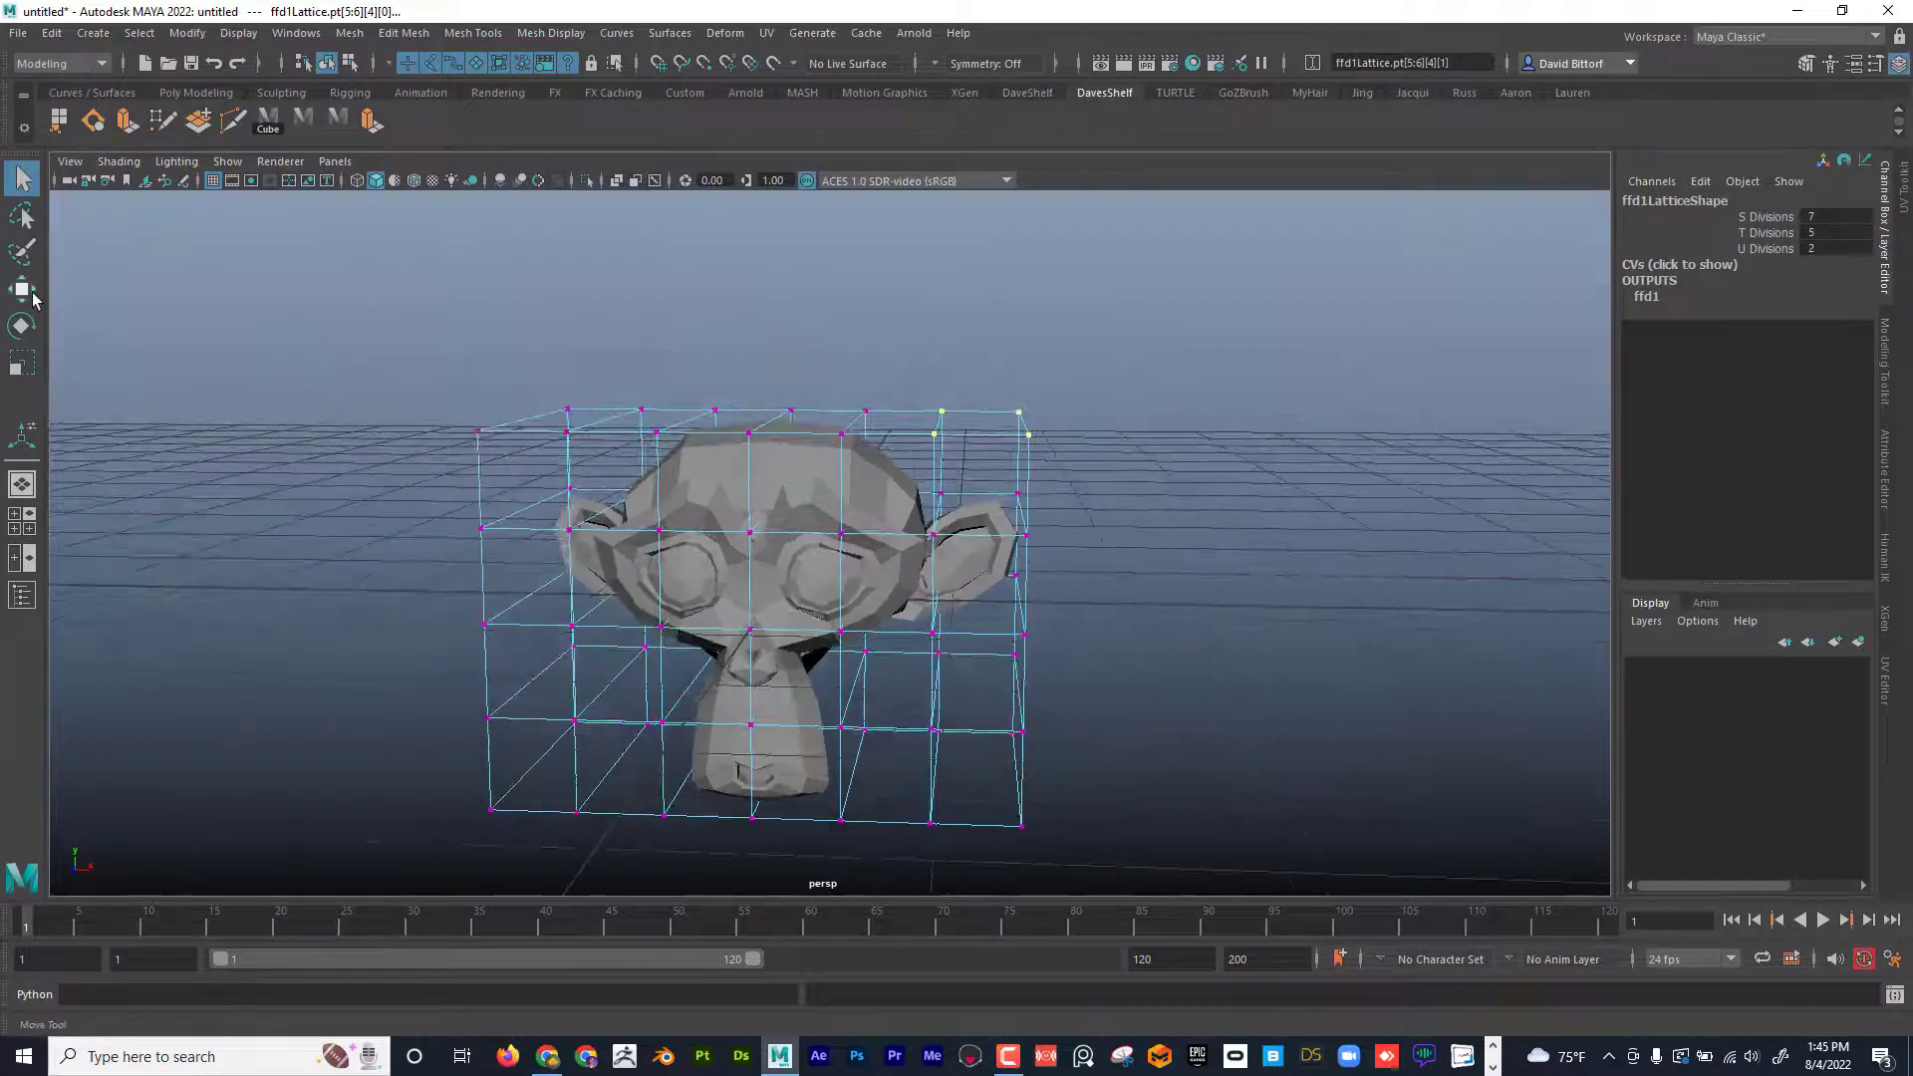
{"action": "left_click", "coordinate": [33, 293]}
Step: Try pulling the lattice points above and around one ear upward and outward, undoing each move
{"action": "left_click_drag", "start_coordinate": [1029, 444], "coordinate": [1264, 289], "text": "alt"}
{"action": "key", "text": "ctrl+z"}
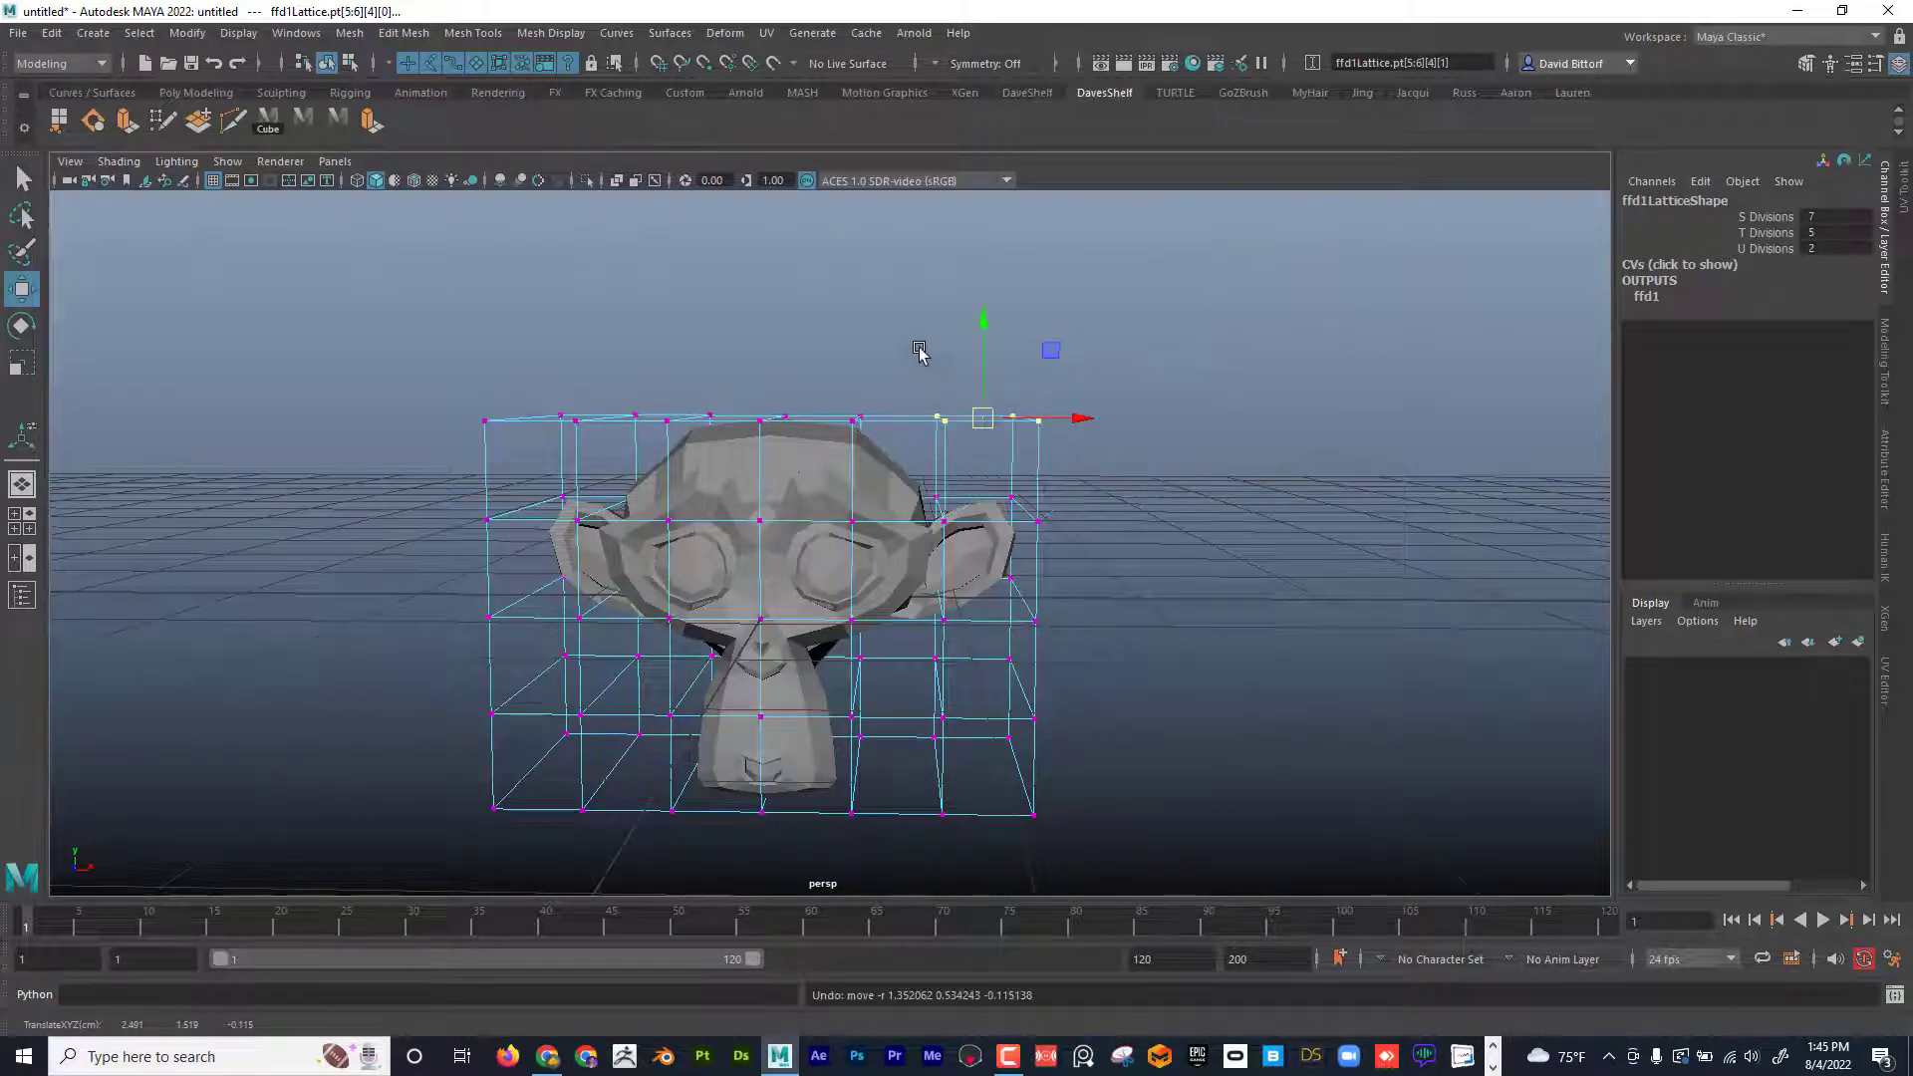
{"action": "left_click_drag", "start_coordinate": [918, 347], "coordinate": [1104, 557]}
{"action": "left_click_drag", "start_coordinate": [984, 466], "coordinate": [1282, 334]}
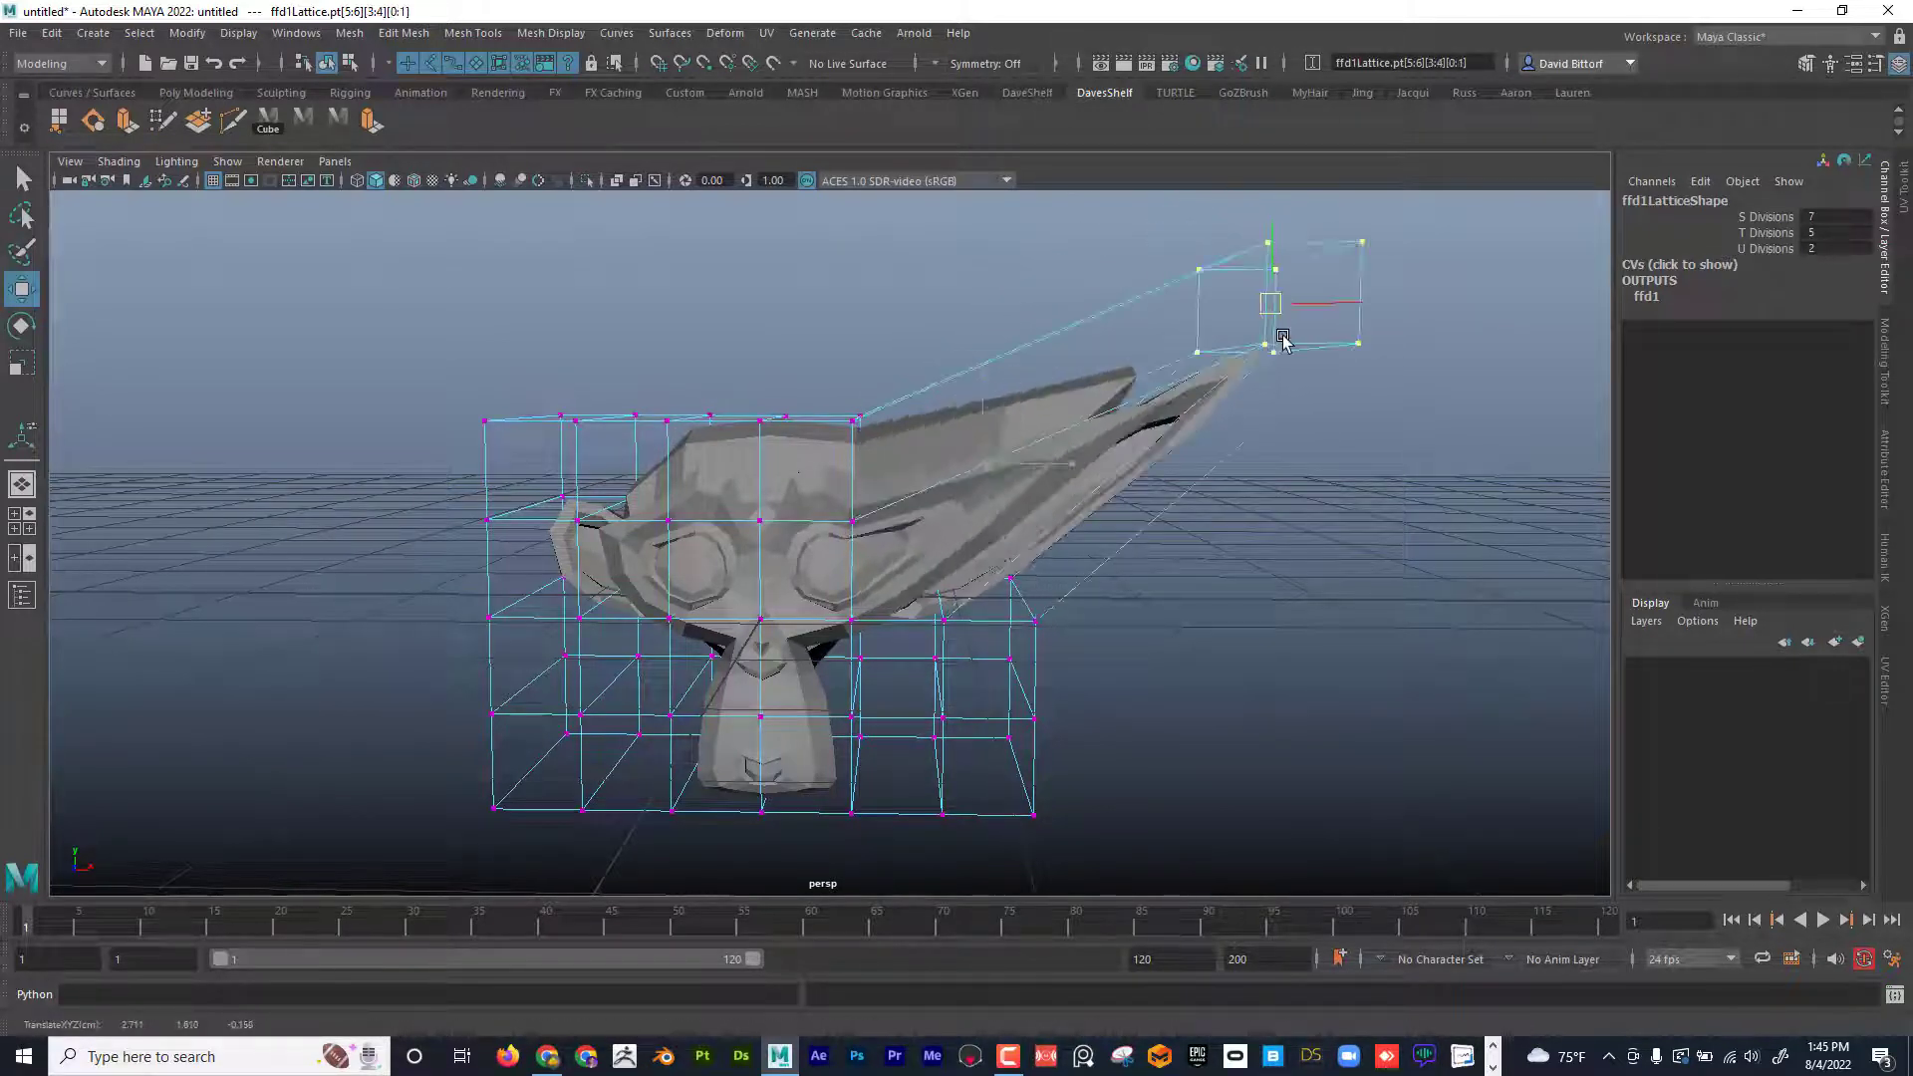
{"action": "key", "text": "ctrl+z"}
{"action": "left_click_drag", "start_coordinate": [982, 463], "coordinate": [1217, 307]}
{"action": "key", "text": "ctrl+z"}
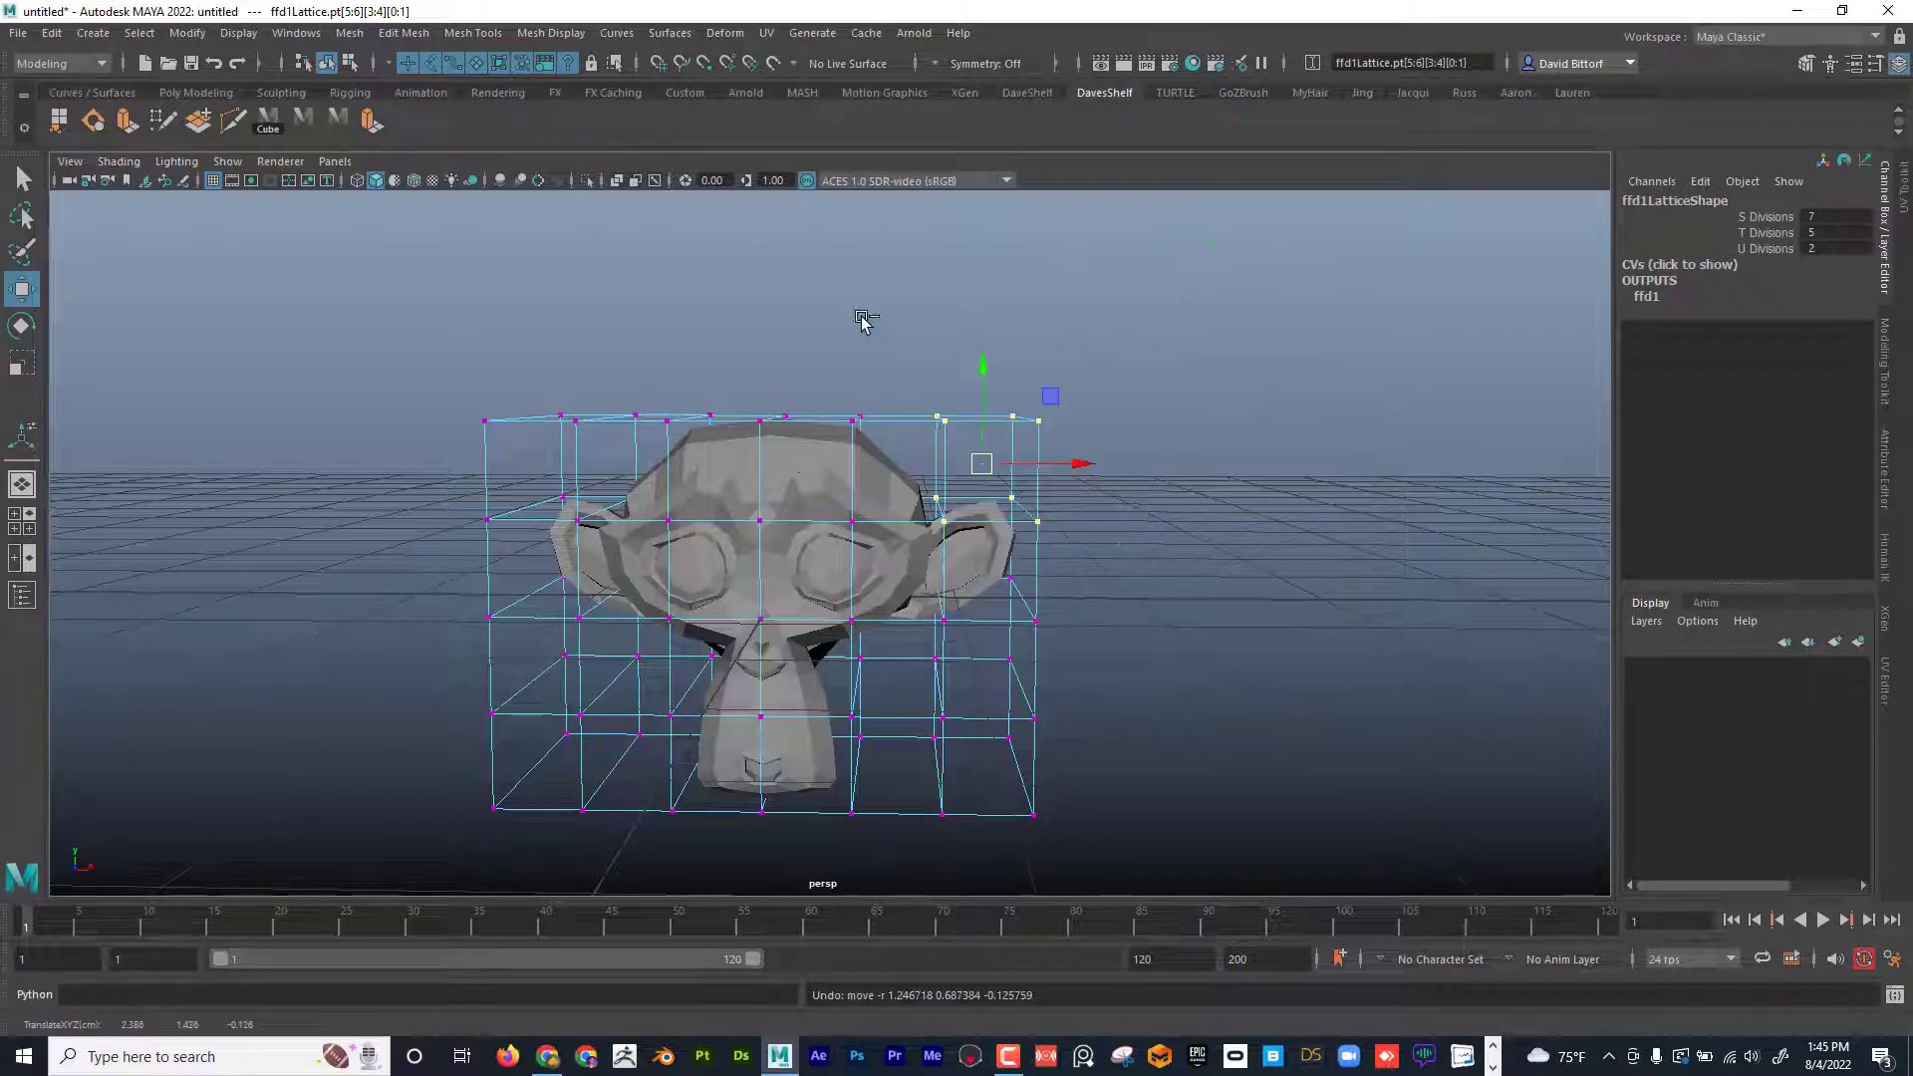
Step: In Lattice Point mode, raise the top-centre points into a peak and lift the points beside them to a lower height
{"action": "left_click_drag", "start_coordinate": [832, 349], "coordinate": [837, 499], "text": "alt"}
{"action": "left_click", "coordinate": [837, 499]}
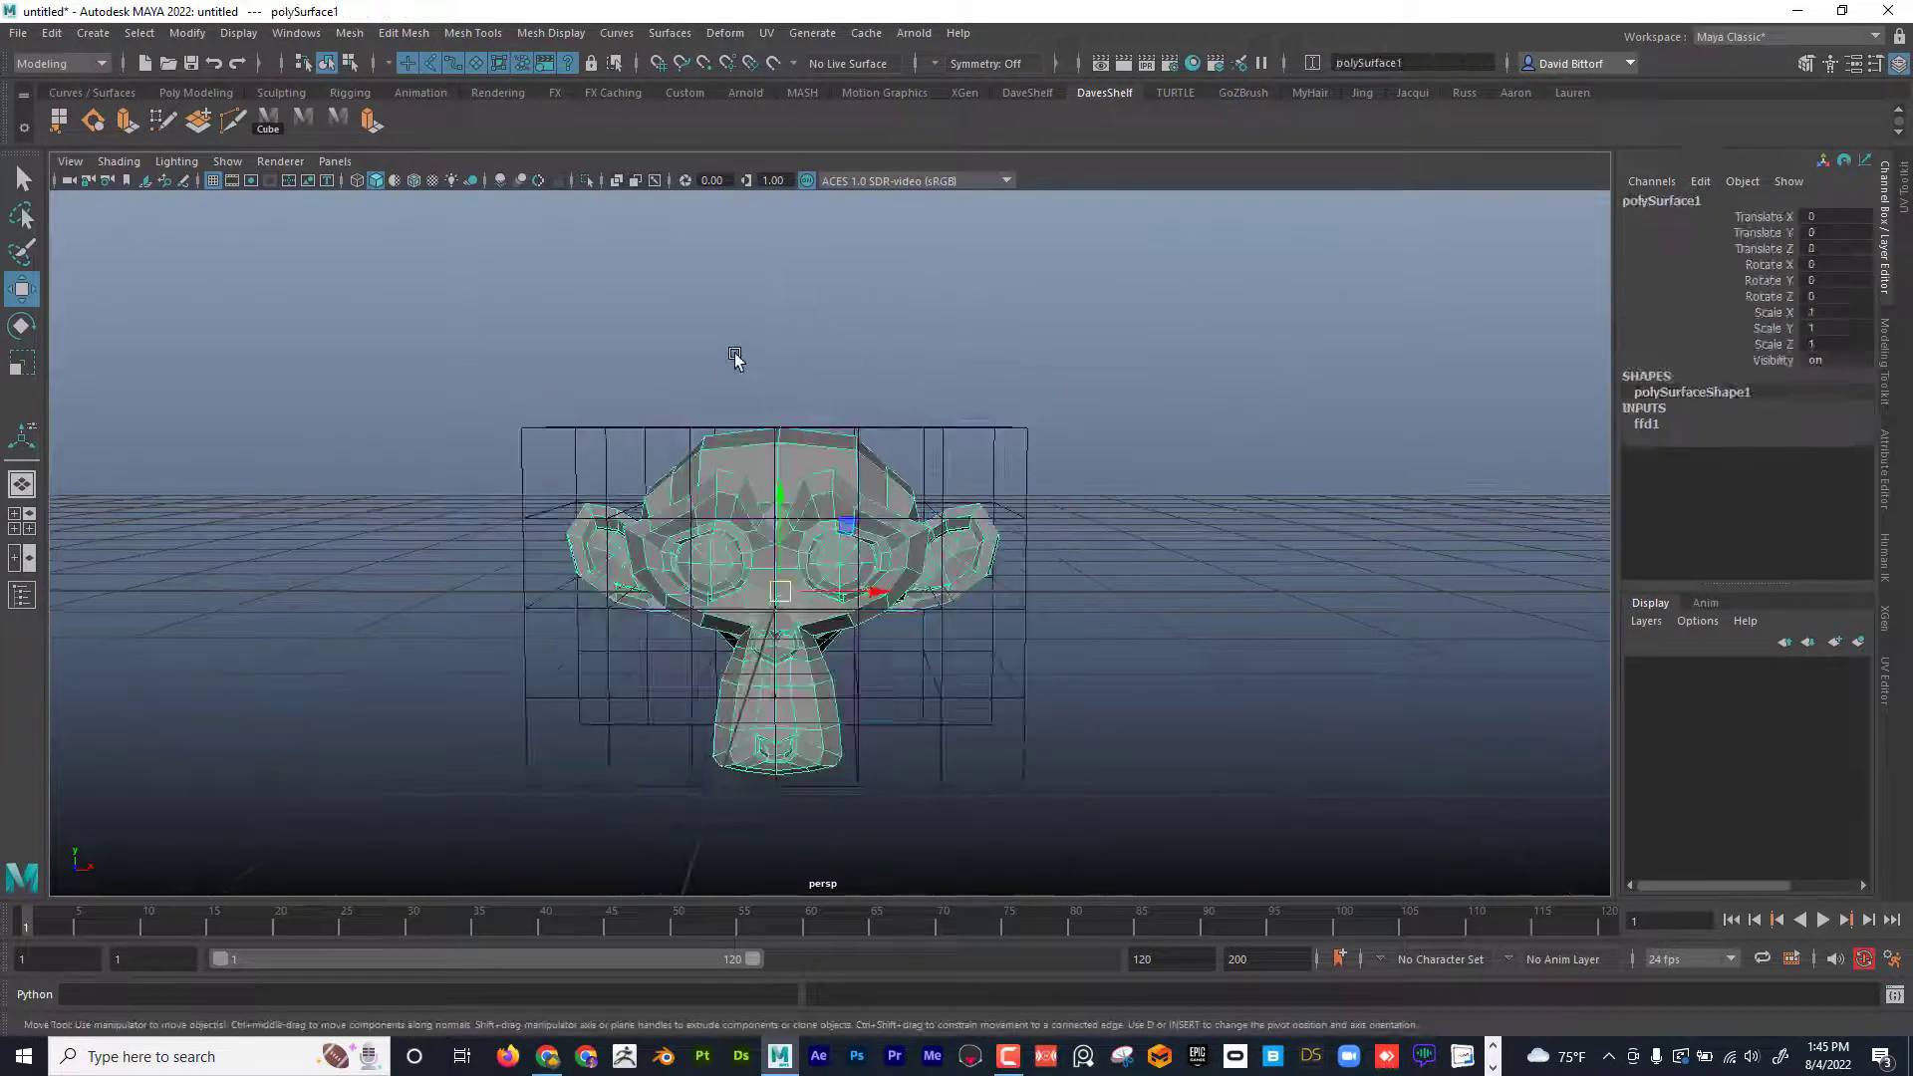
{"action": "left_click", "coordinate": [898, 438]}
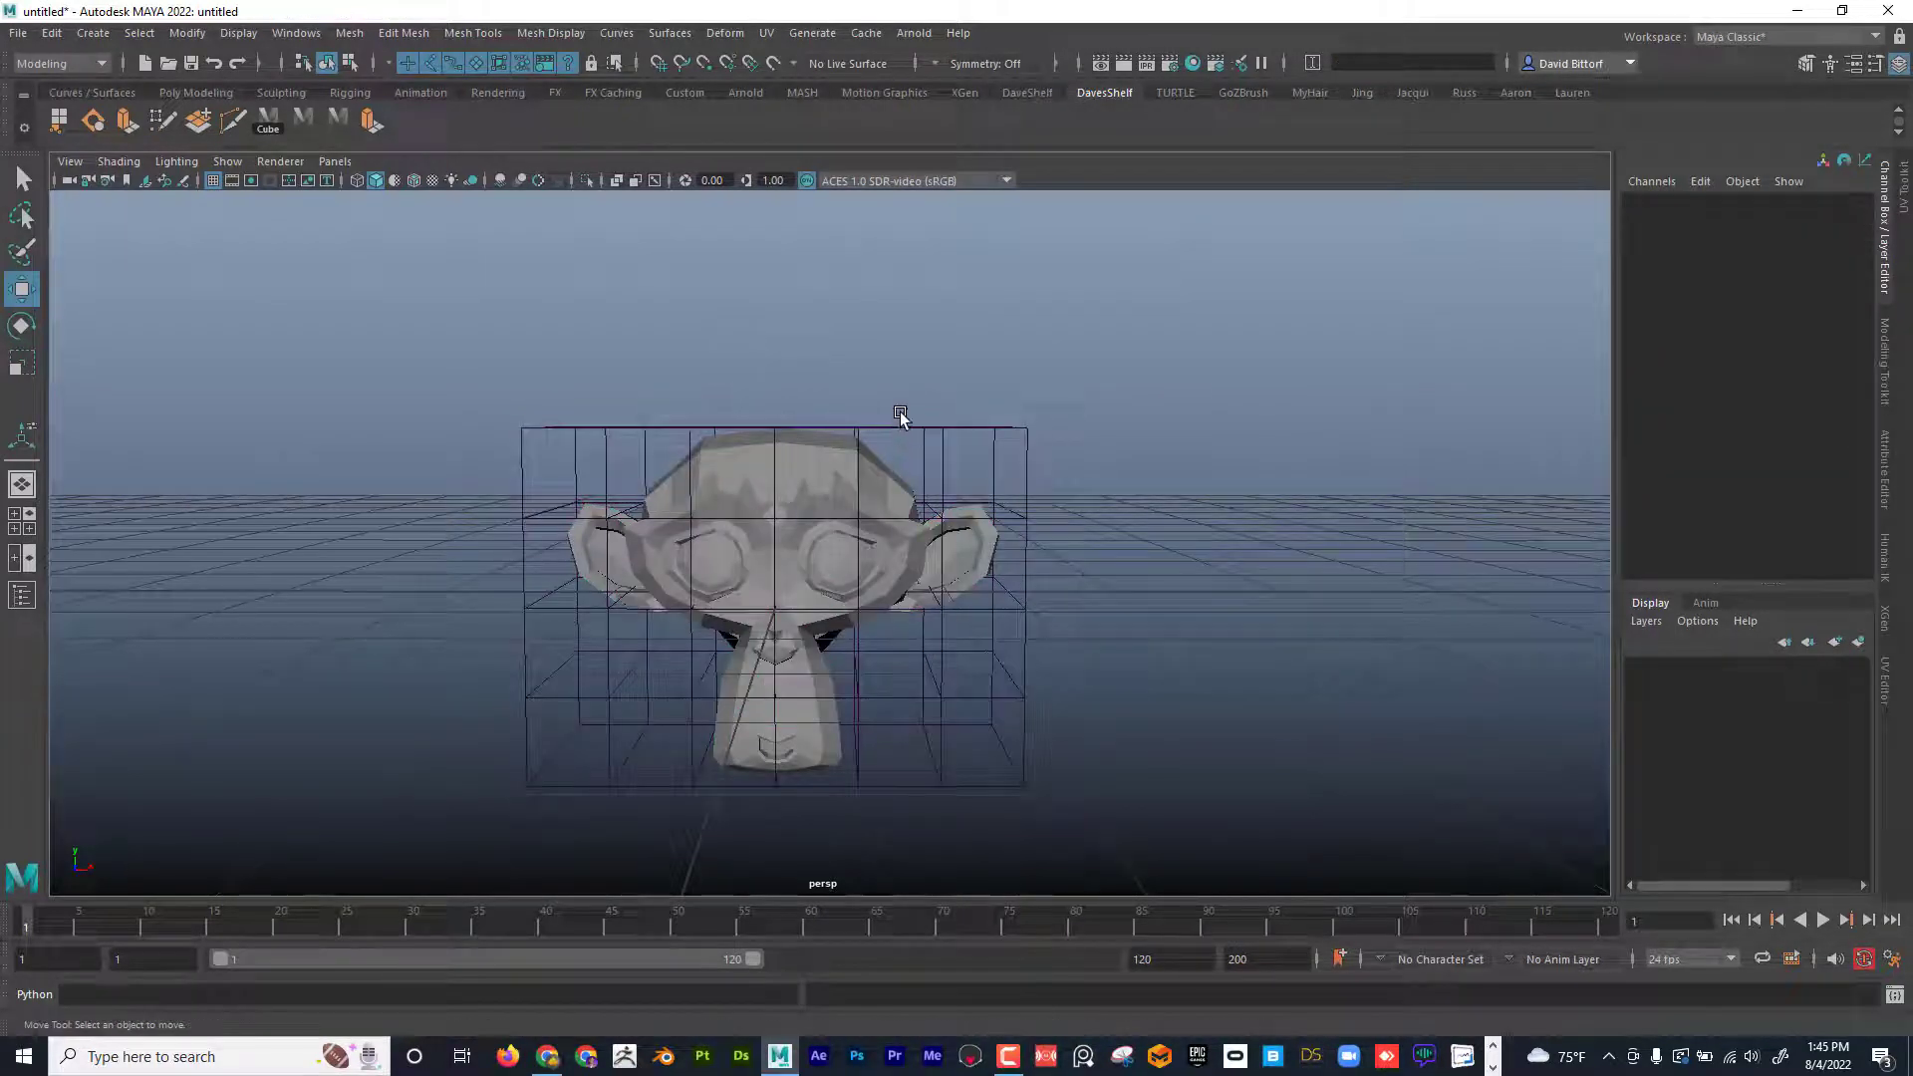
{"action": "left_click", "coordinate": [901, 427]}
{"action": "right_click_drag", "start_coordinate": [918, 426], "coordinate": [918, 376]}
{"action": "left_click_drag", "start_coordinate": [756, 344], "coordinate": [778, 220]}
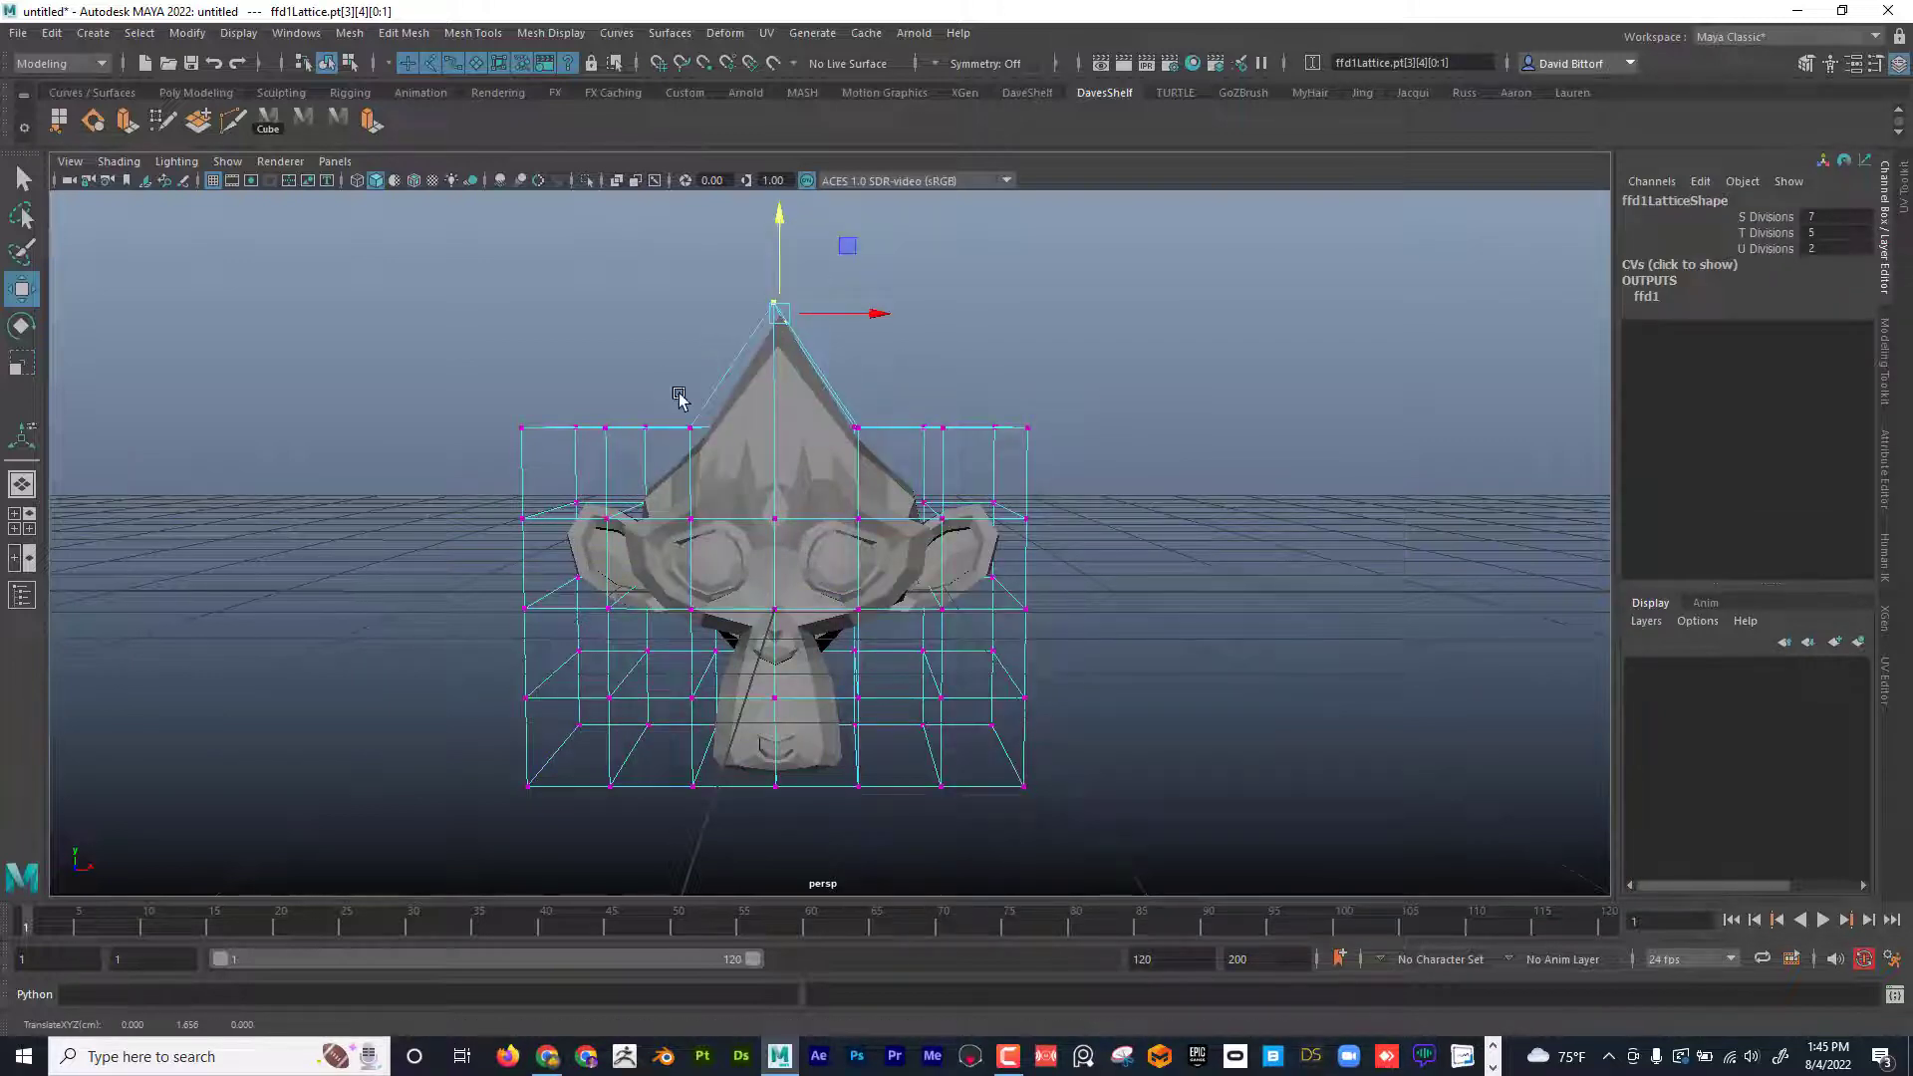
{"action": "left_click_drag", "start_coordinate": [679, 397], "coordinate": [879, 444]}
{"action": "left_click_drag", "start_coordinate": [780, 327], "coordinate": [803, 257]}
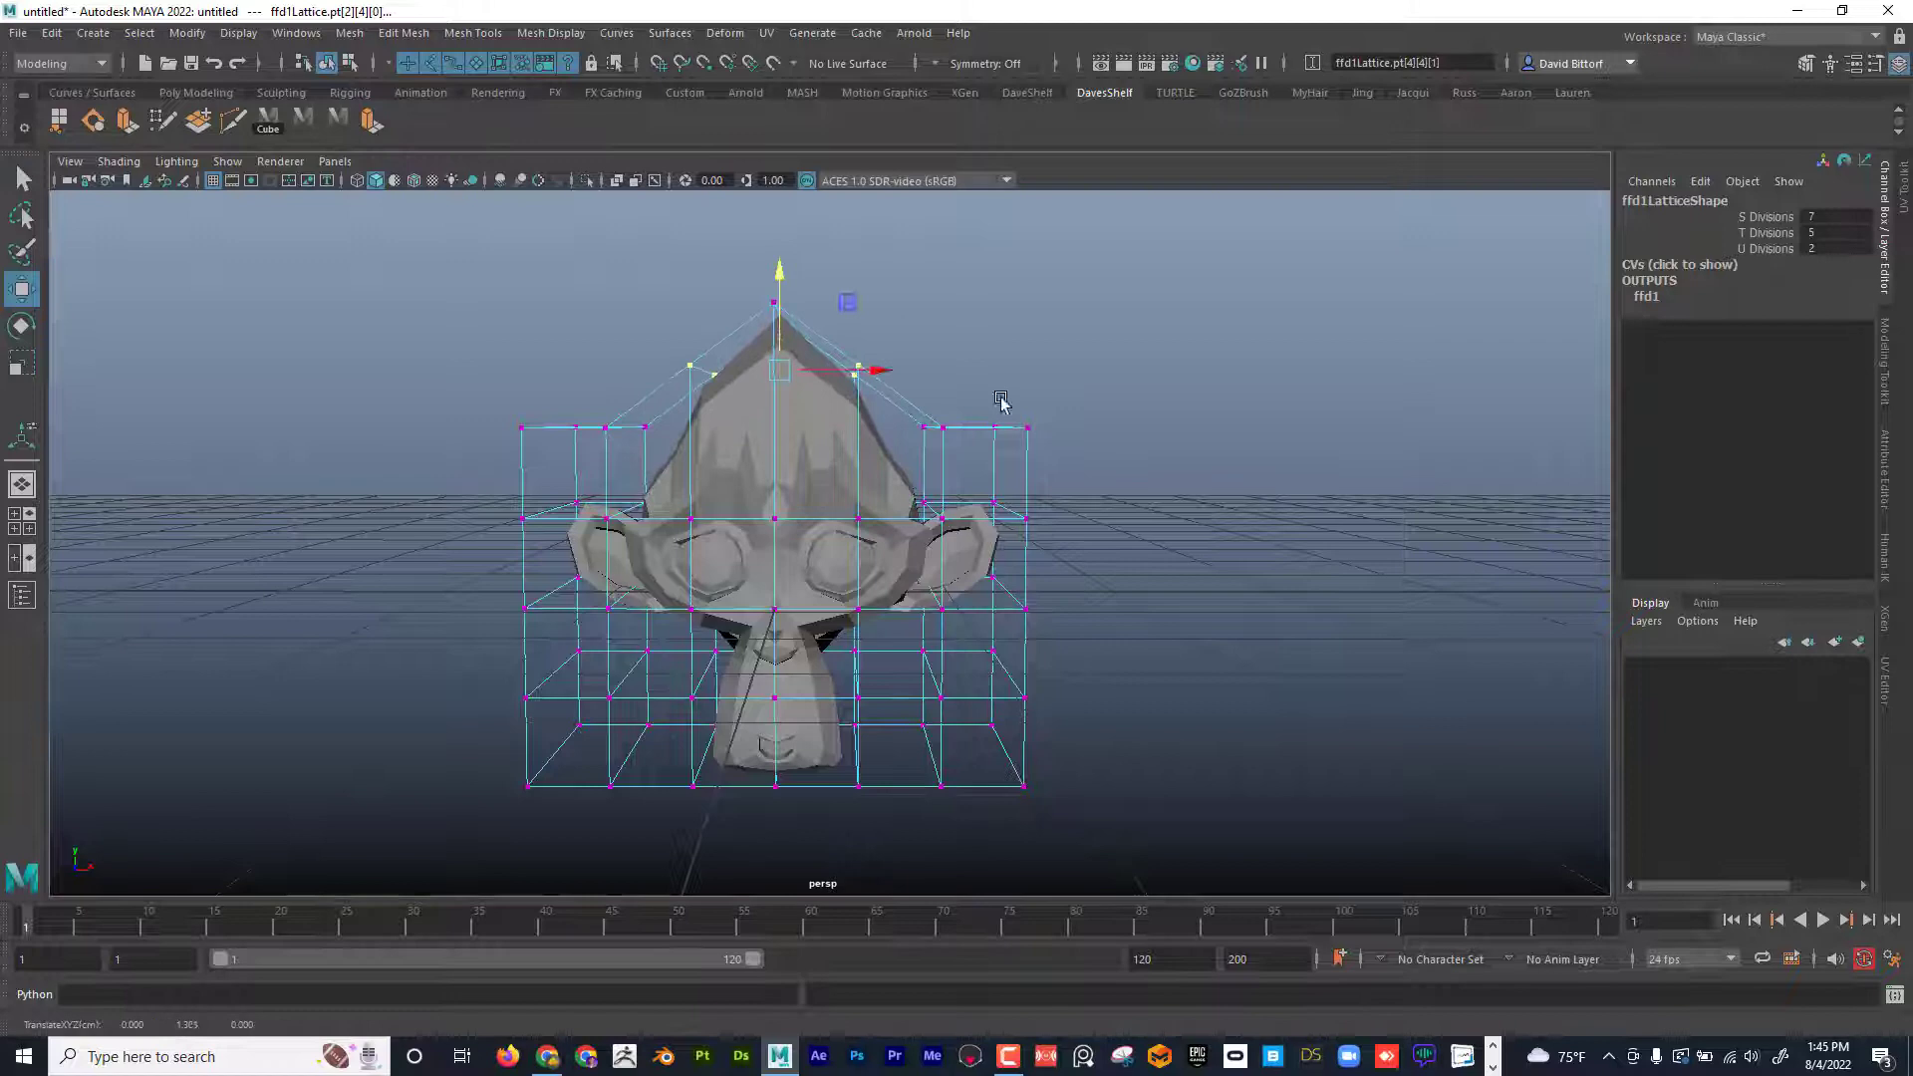
Step: Pull the three central columns of bottom lattice points downward to lengthen the monkey's muzzle
{"action": "left_click_drag", "start_coordinate": [1001, 400], "coordinate": [708, 623], "text": "alt"}
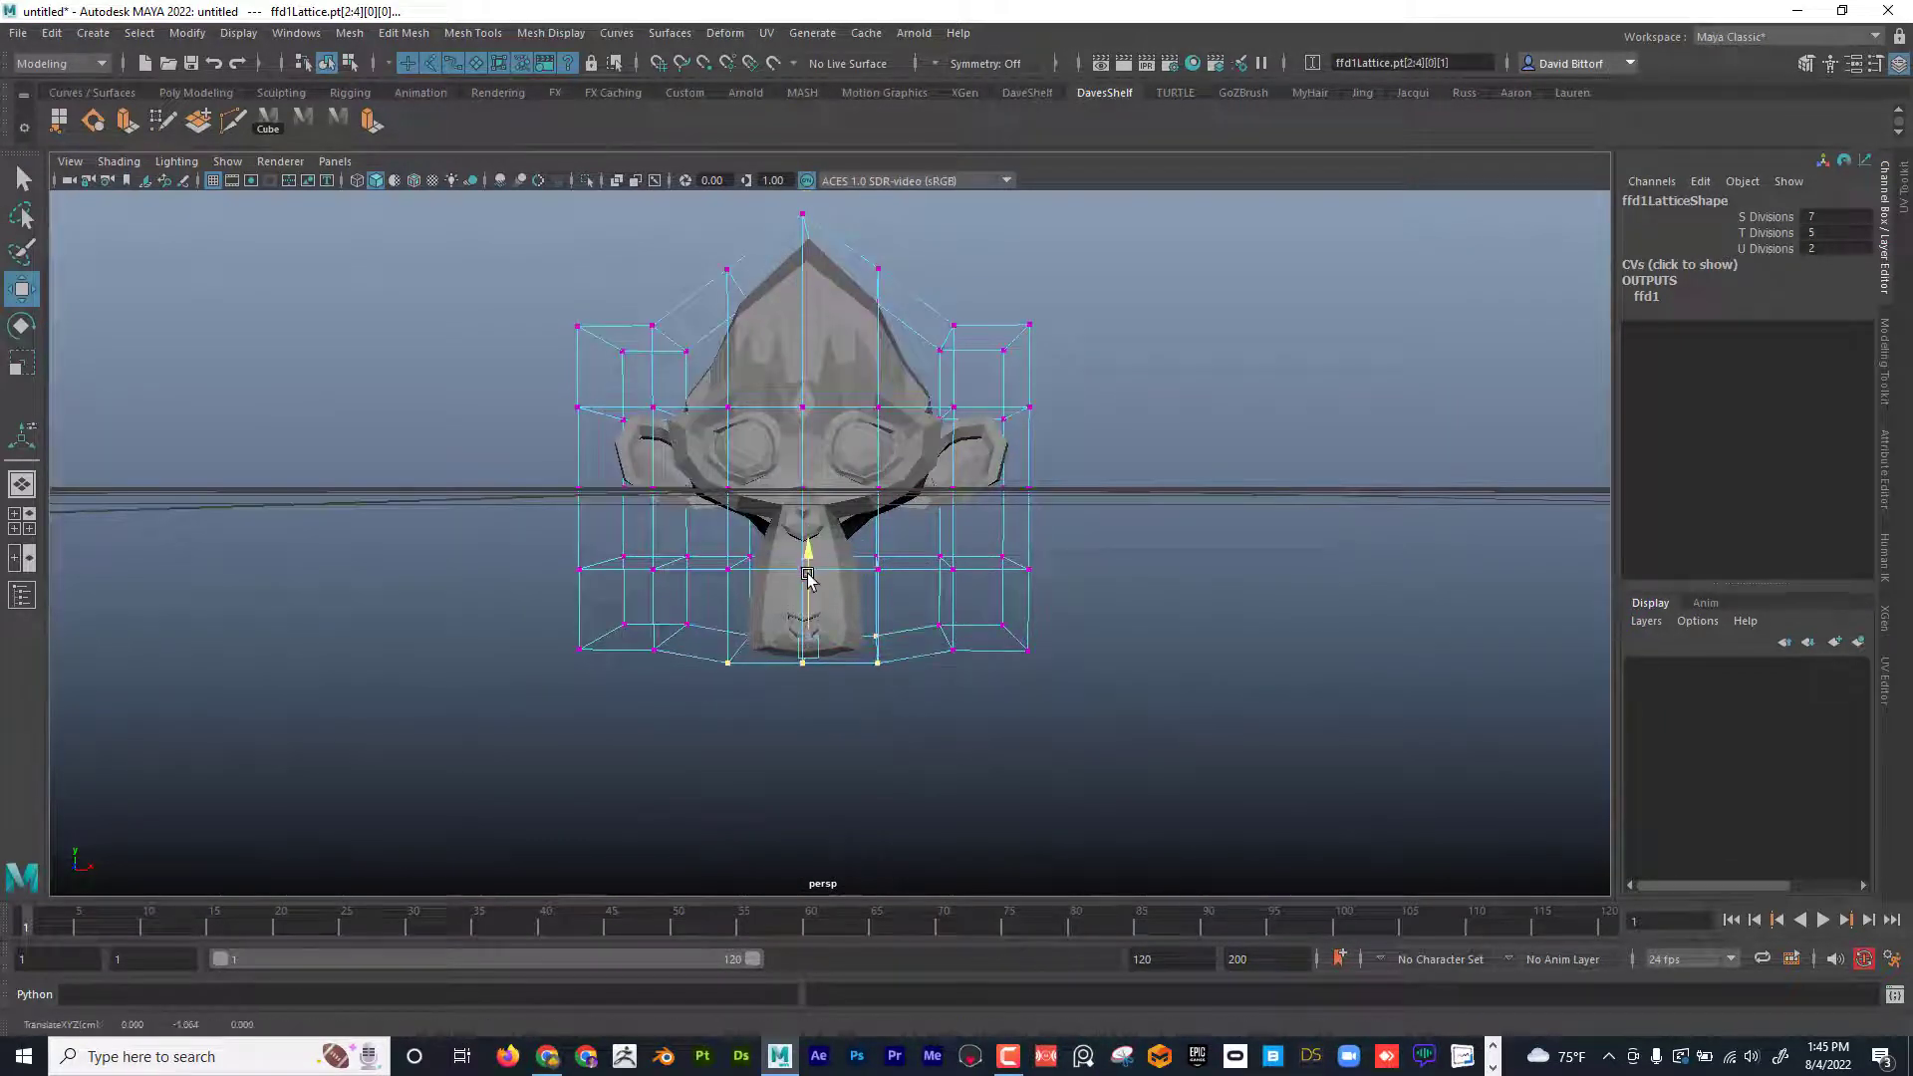
{"action": "left_click_drag", "start_coordinate": [808, 576], "coordinate": [805, 666]}
{"action": "middle_click_drag", "start_coordinate": [805, 665], "coordinate": [803, 681], "text": "alt"}
Step: Scale the outermost lattice points at ear height on both sides outward along X to widen the ears
{"action": "left_click_drag", "start_coordinate": [977, 400], "coordinate": [1072, 520]}
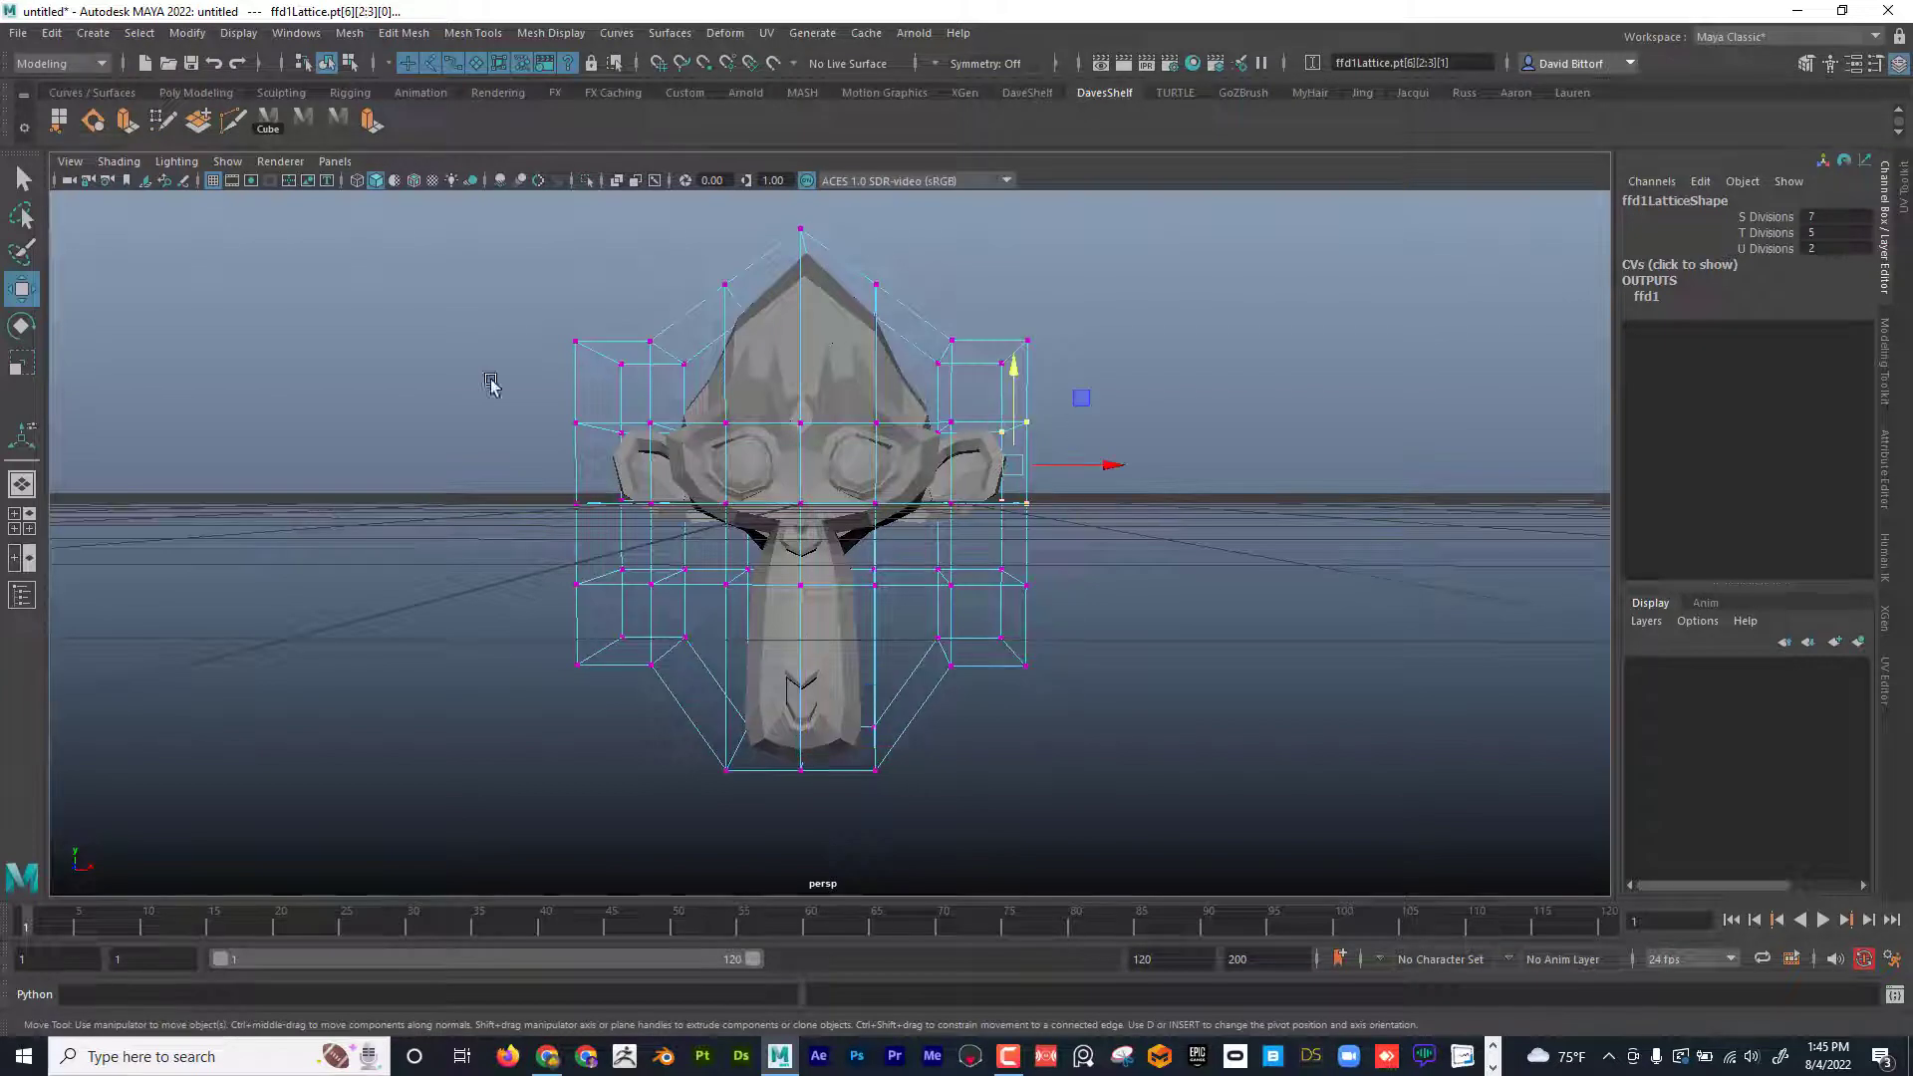
{"action": "left_click_drag", "start_coordinate": [554, 406], "coordinate": [618, 514], "text": "shift"}
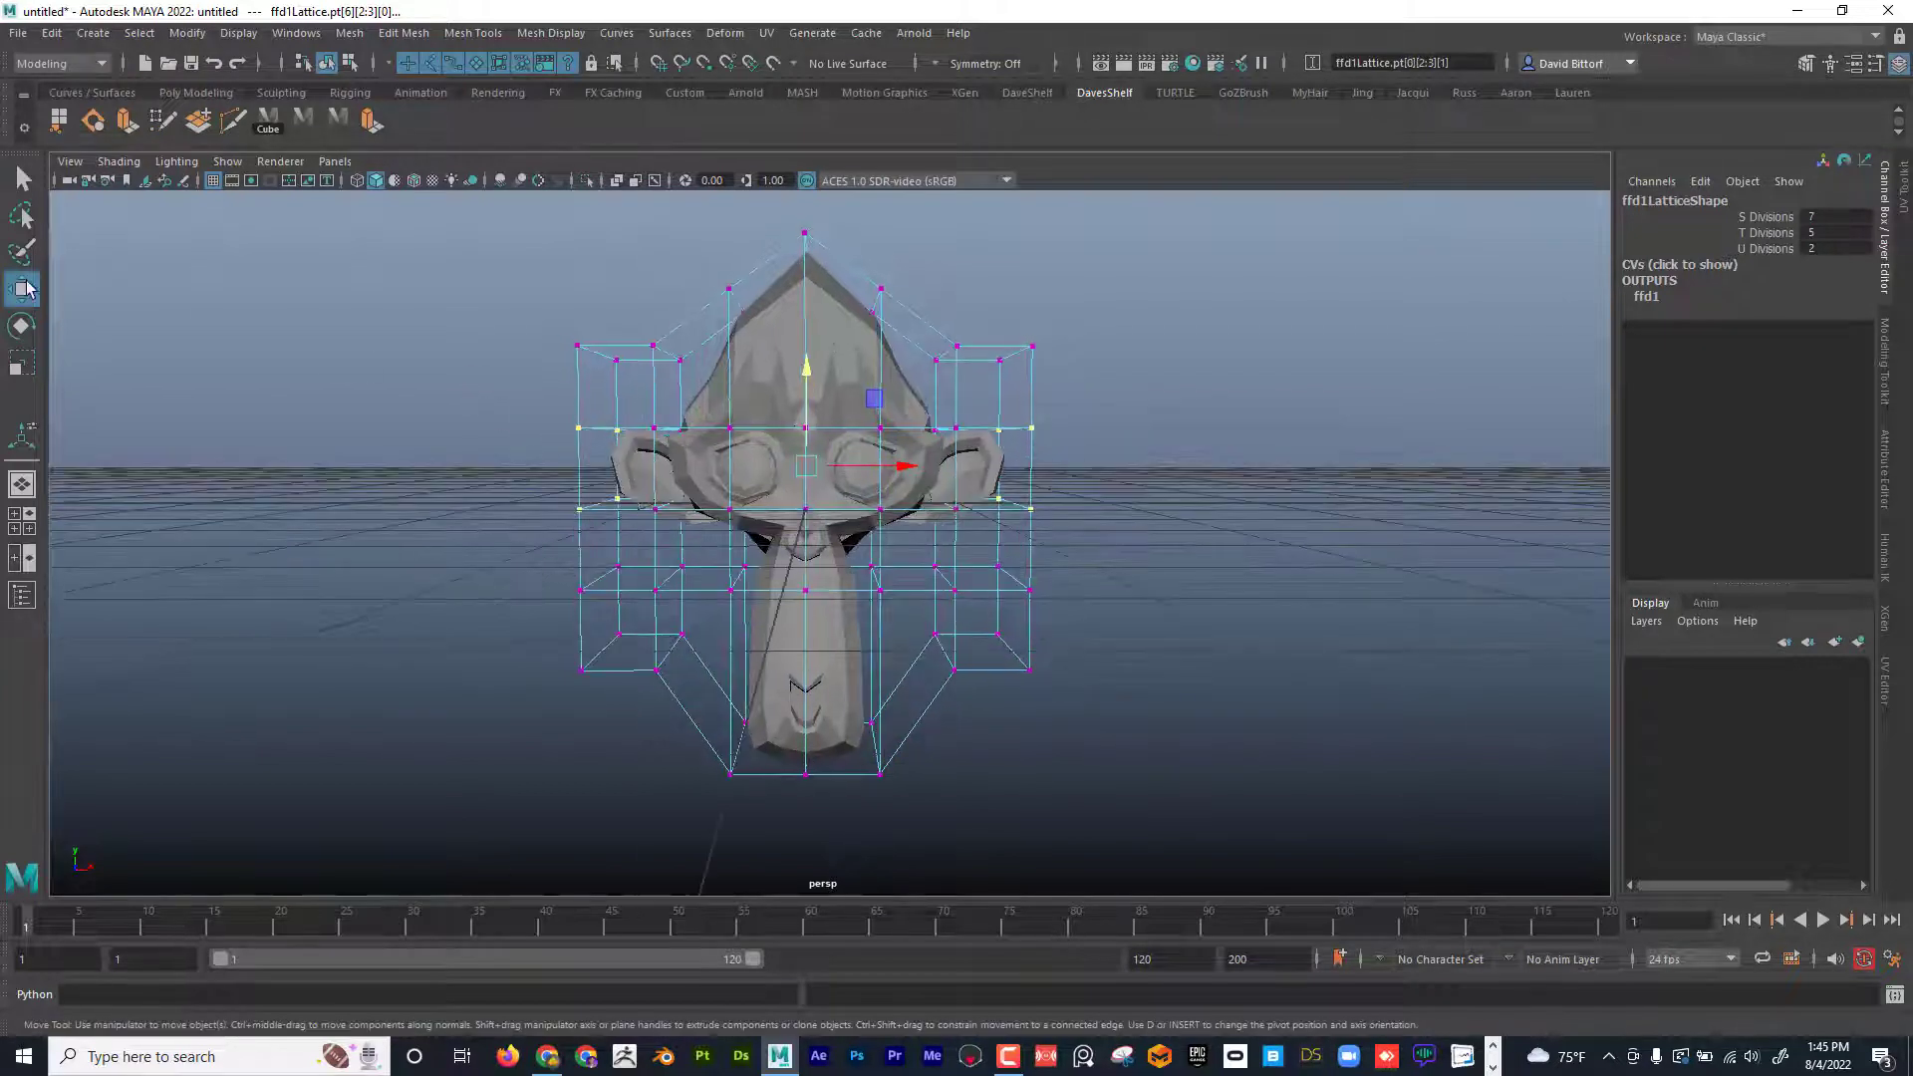
{"action": "left_click", "coordinate": [22, 359]}
{"action": "left_click_drag", "start_coordinate": [901, 465], "coordinate": [927, 466]}
Step: Move the top outer corner lattice points on both sides far upward
{"action": "left_click_drag", "start_coordinate": [991, 309], "coordinate": [1076, 378]}
{"action": "left_click_drag", "start_coordinate": [559, 299], "coordinate": [629, 380], "text": "shift"}
{"action": "left_click", "coordinate": [22, 289]}
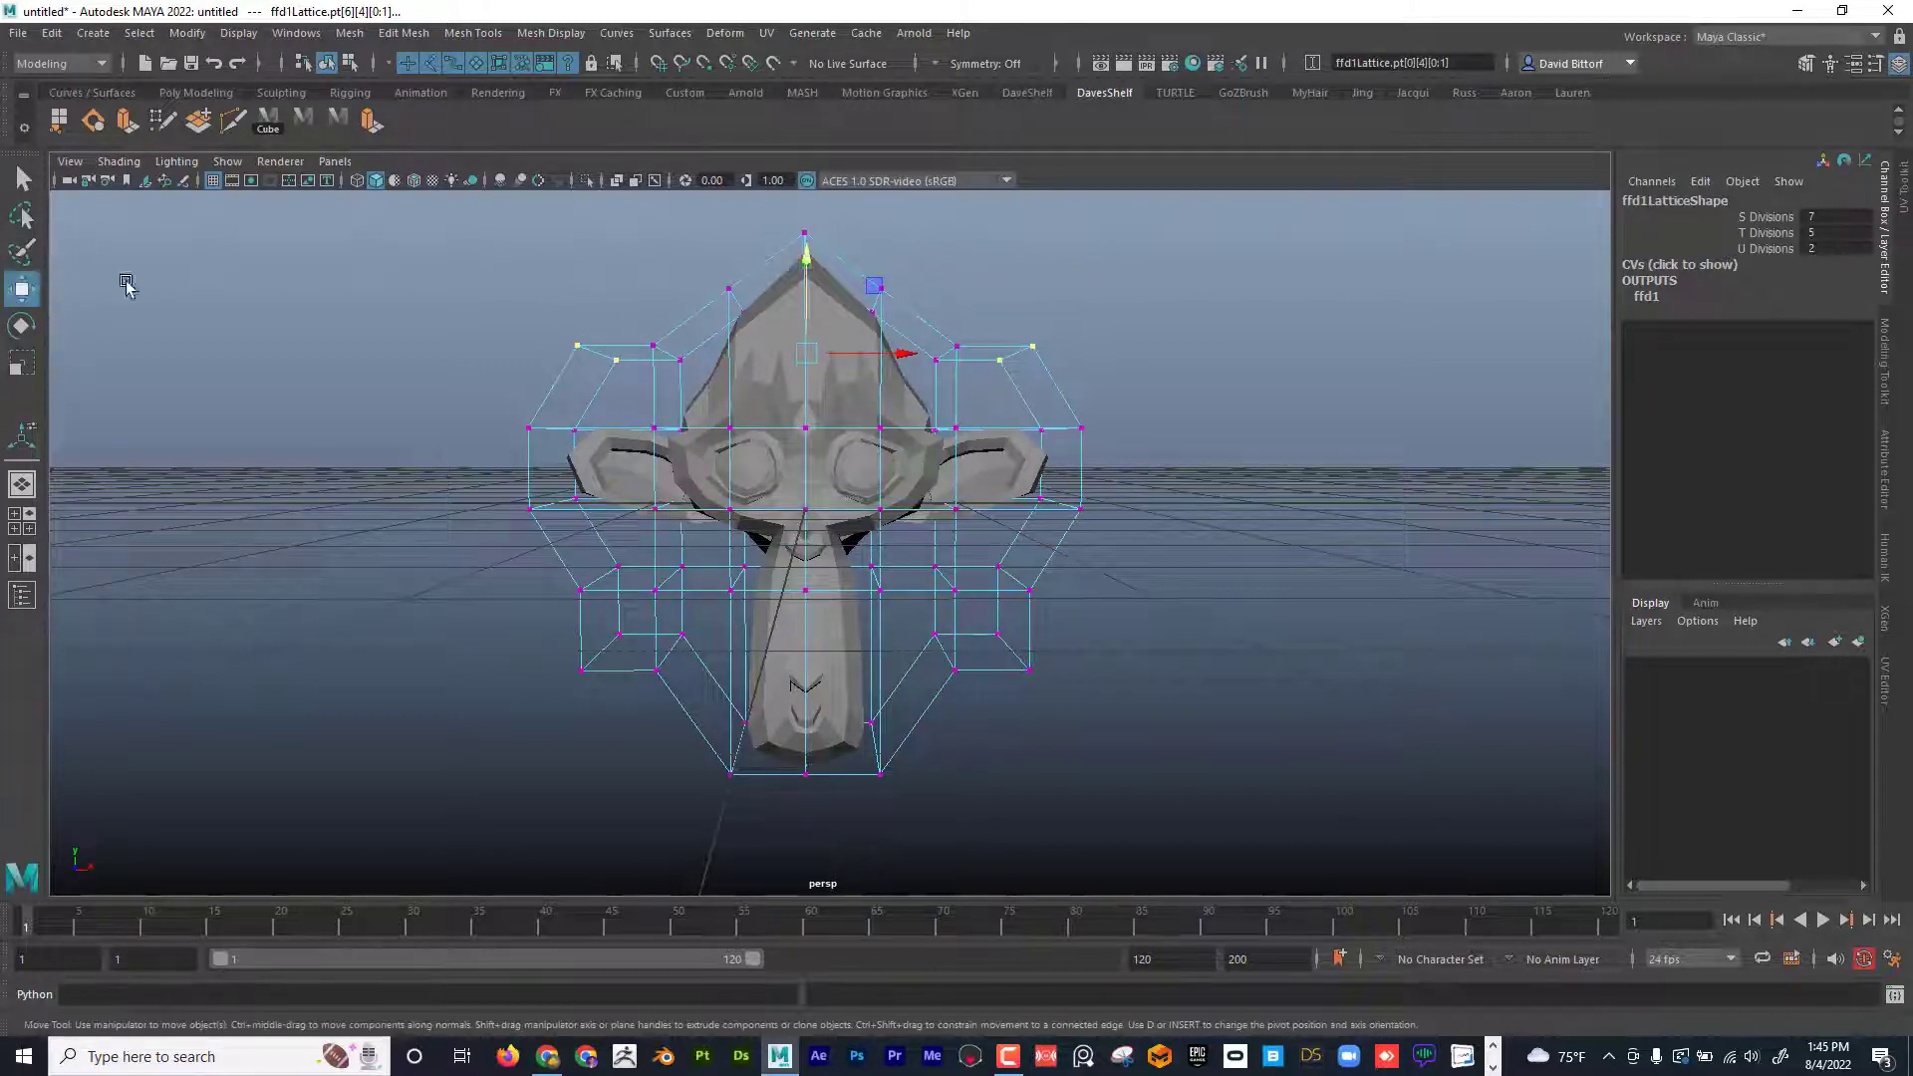
{"action": "left_click_drag", "start_coordinate": [807, 274], "coordinate": [823, 97]}
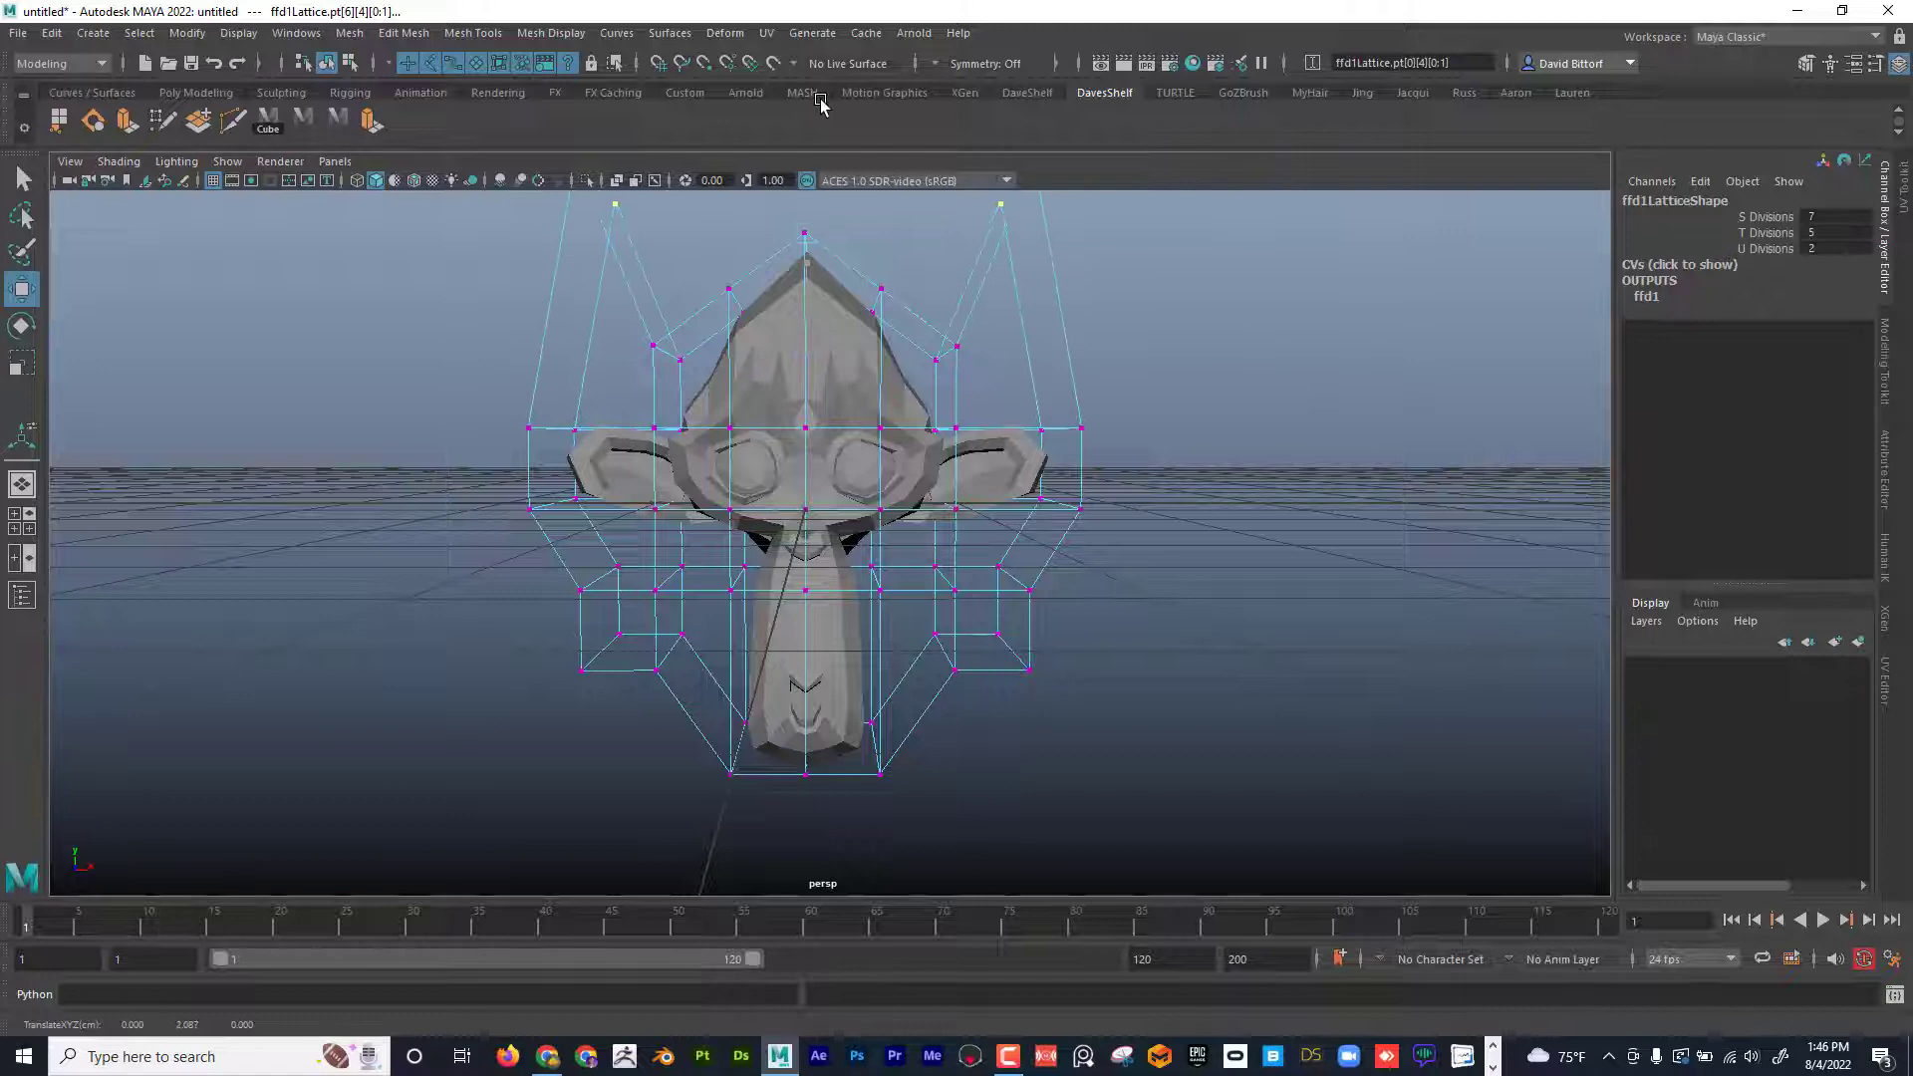
Step: Raise the outer lattice points at the upper ear level on both sides and return the lattice to object mode
{"action": "left_click_drag", "start_coordinate": [520, 386], "coordinate": [550, 435]}
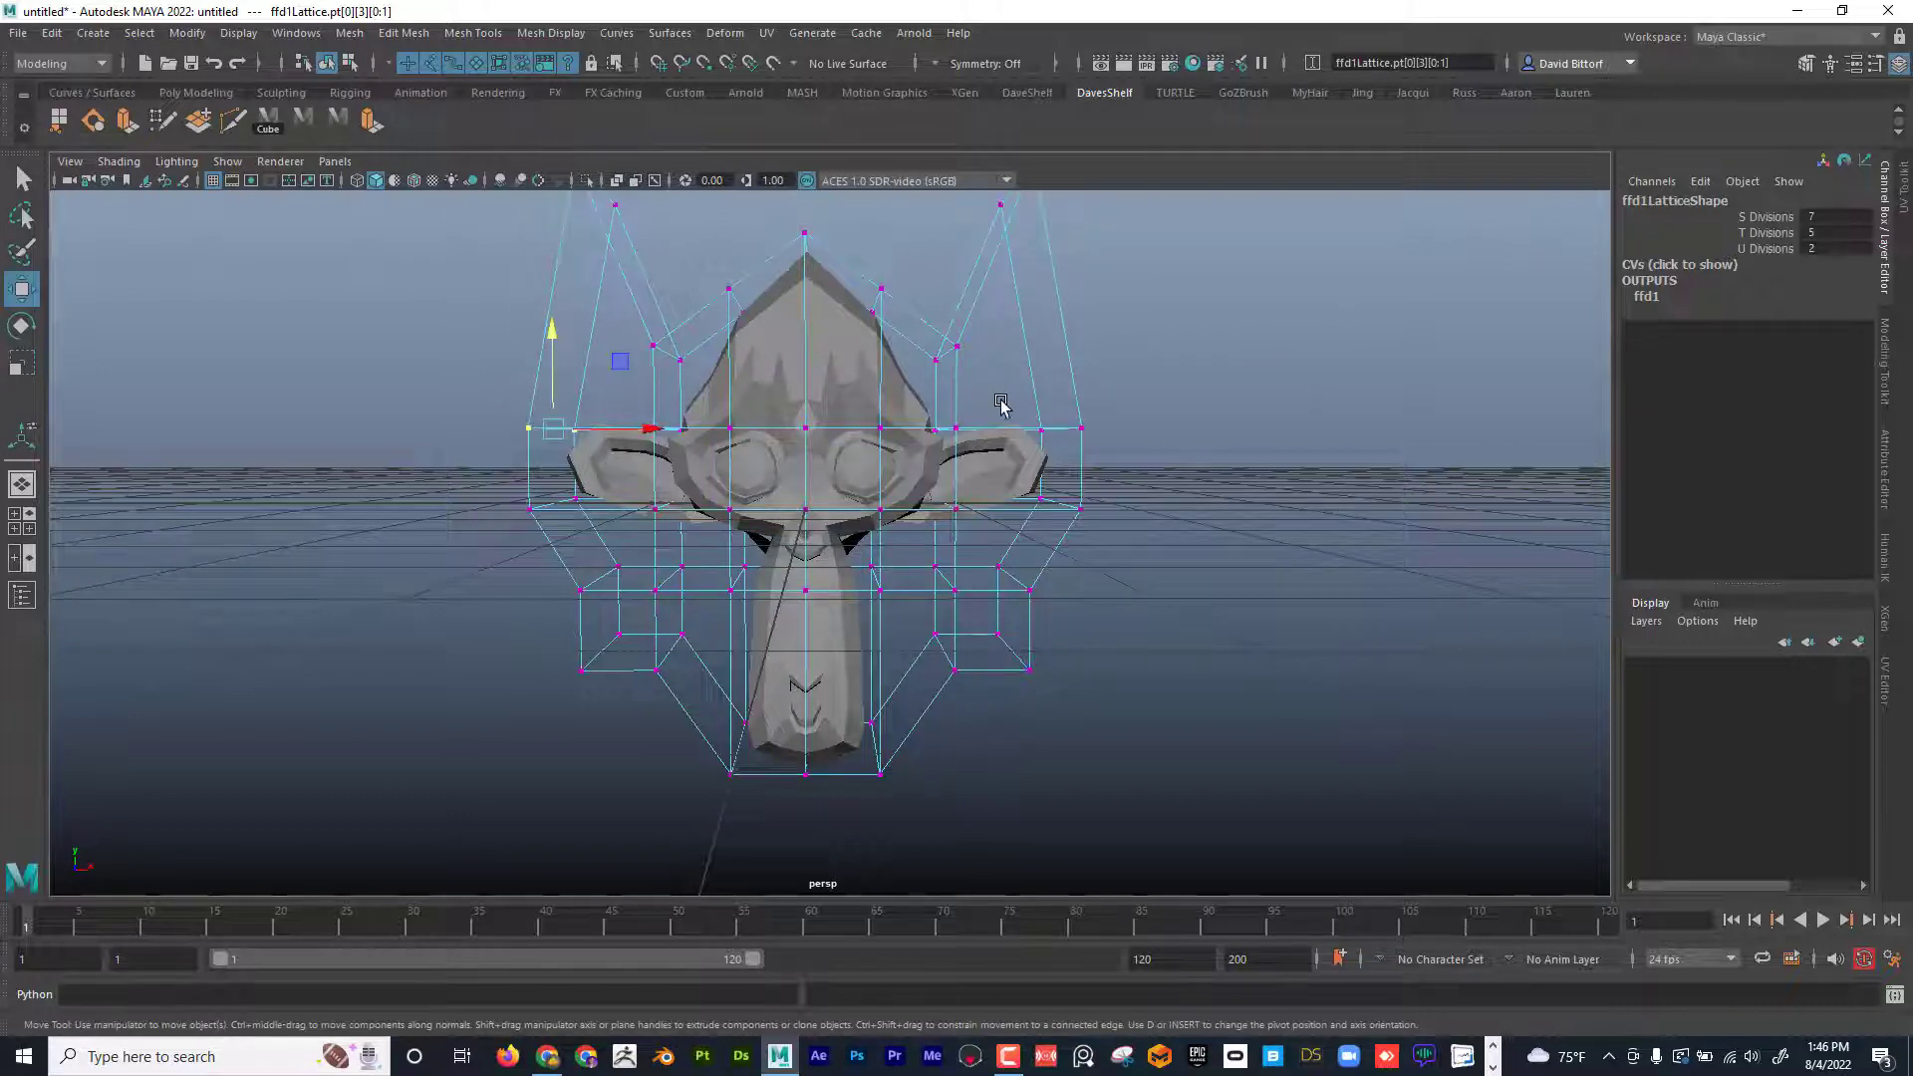
{"action": "left_click_drag", "start_coordinate": [1006, 394], "coordinate": [1118, 446], "text": "shift"}
{"action": "left_click_drag", "start_coordinate": [810, 325], "coordinate": [810, 259]}
{"action": "left_click_drag", "start_coordinate": [1145, 435], "coordinate": [932, 469], "text": "alt"}
{"action": "right_click_drag", "start_coordinate": [932, 468], "coordinate": [822, 453], "text": "alt"}
{"action": "left_click_drag", "start_coordinate": [822, 453], "coordinate": [859, 409], "text": "alt"}
{"action": "right_click_drag", "start_coordinate": [859, 409], "coordinate": [924, 360]}
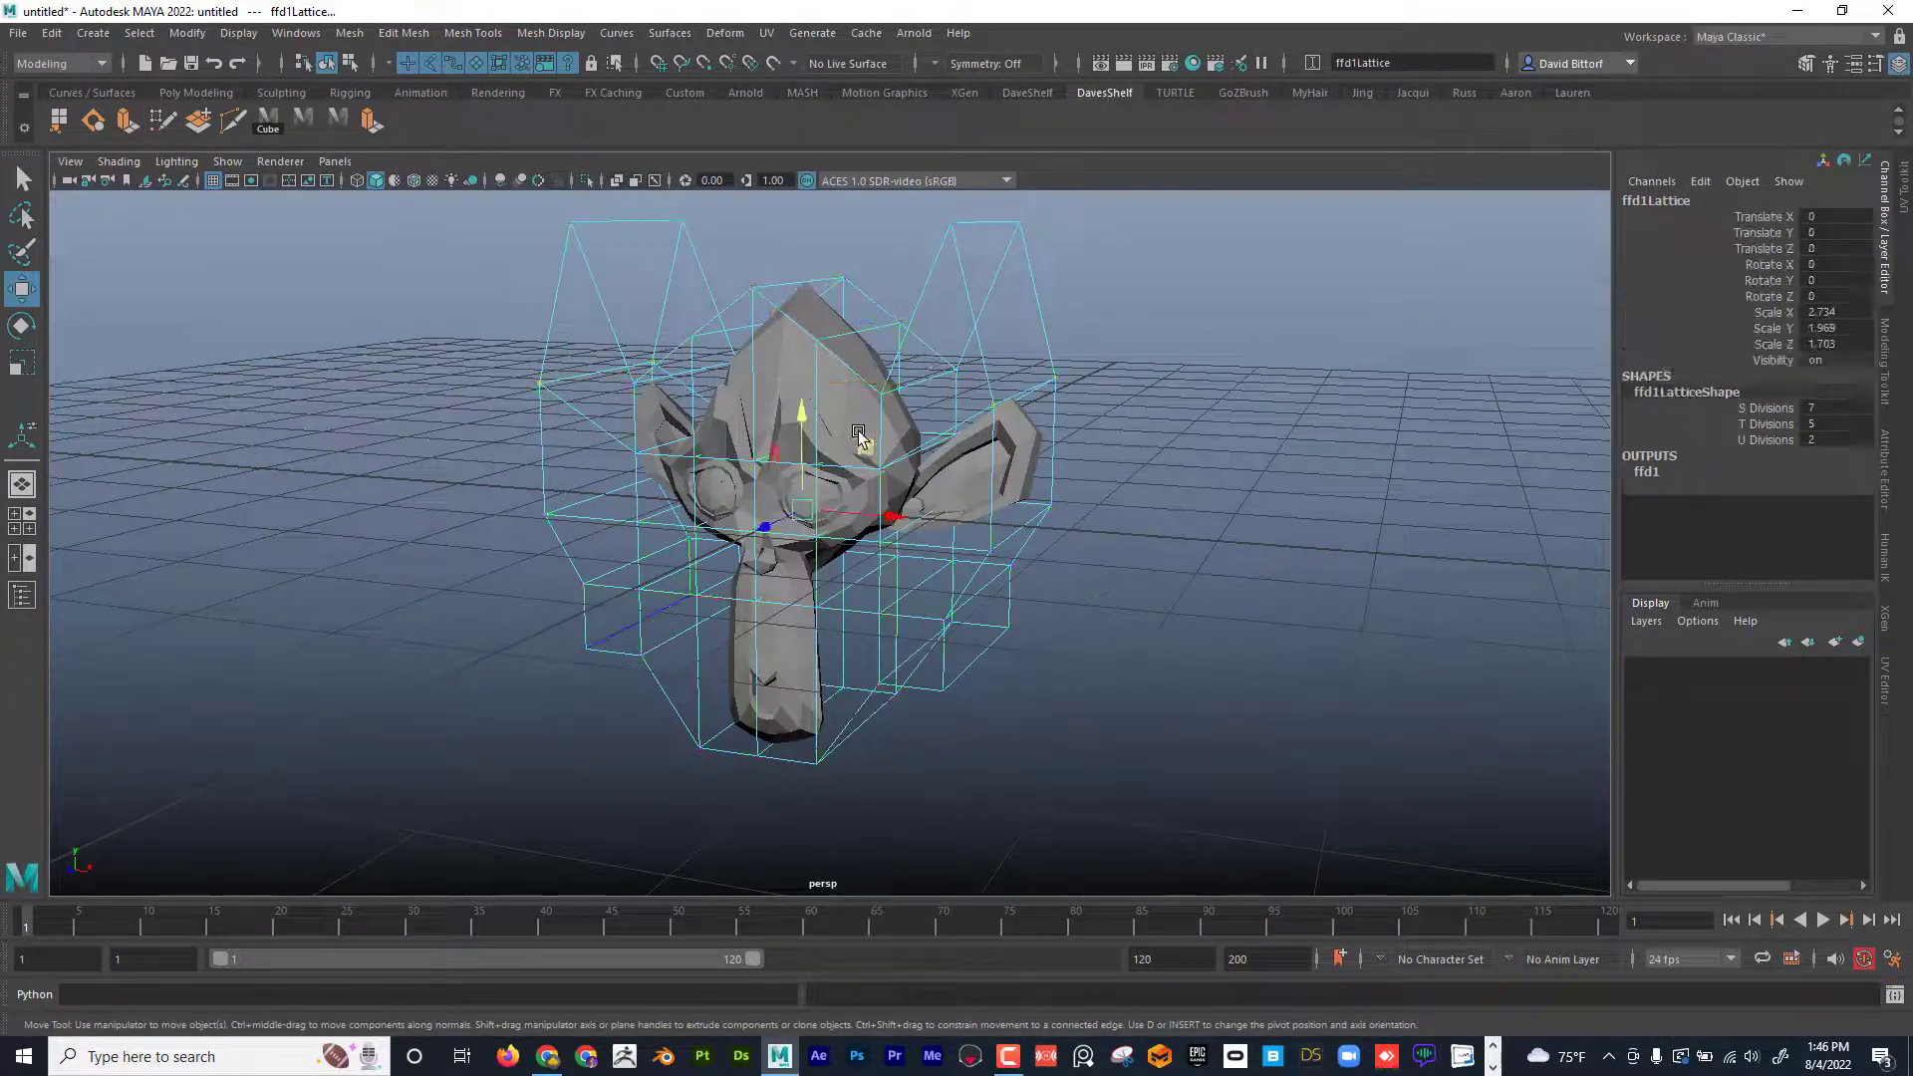
Step: Select the deformed monkey mesh and move it slightly forward inside the lattice to Translate Z 0.087
{"action": "left_click", "coordinate": [725, 518]}
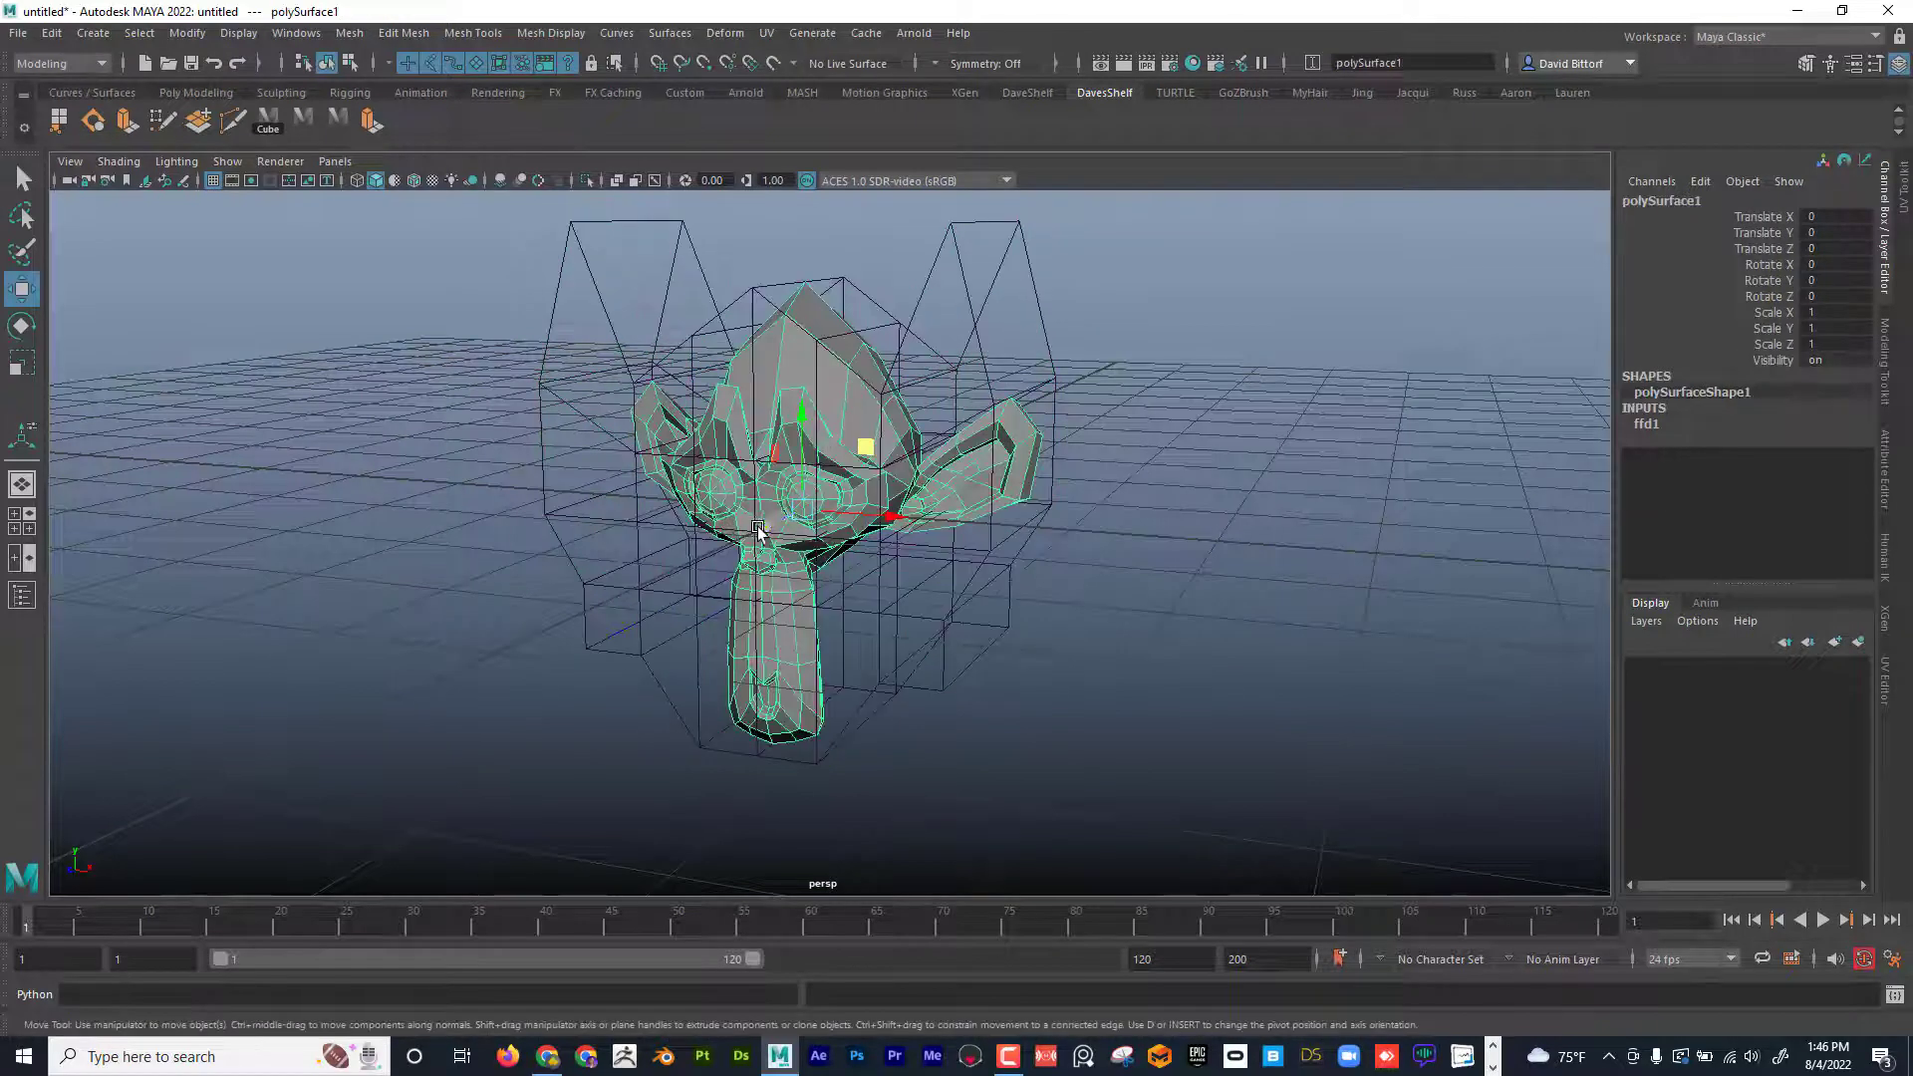
{"action": "mouse_move", "coordinate": [757, 530]}
{"action": "left_mouse_down"}
{"action": "mouse_move", "coordinate": [525, 646]}
{"action": "mouse_move", "coordinate": [782, 554]}
{"action": "mouse_move", "coordinate": [768, 561]}
{"action": "left_mouse_up"}
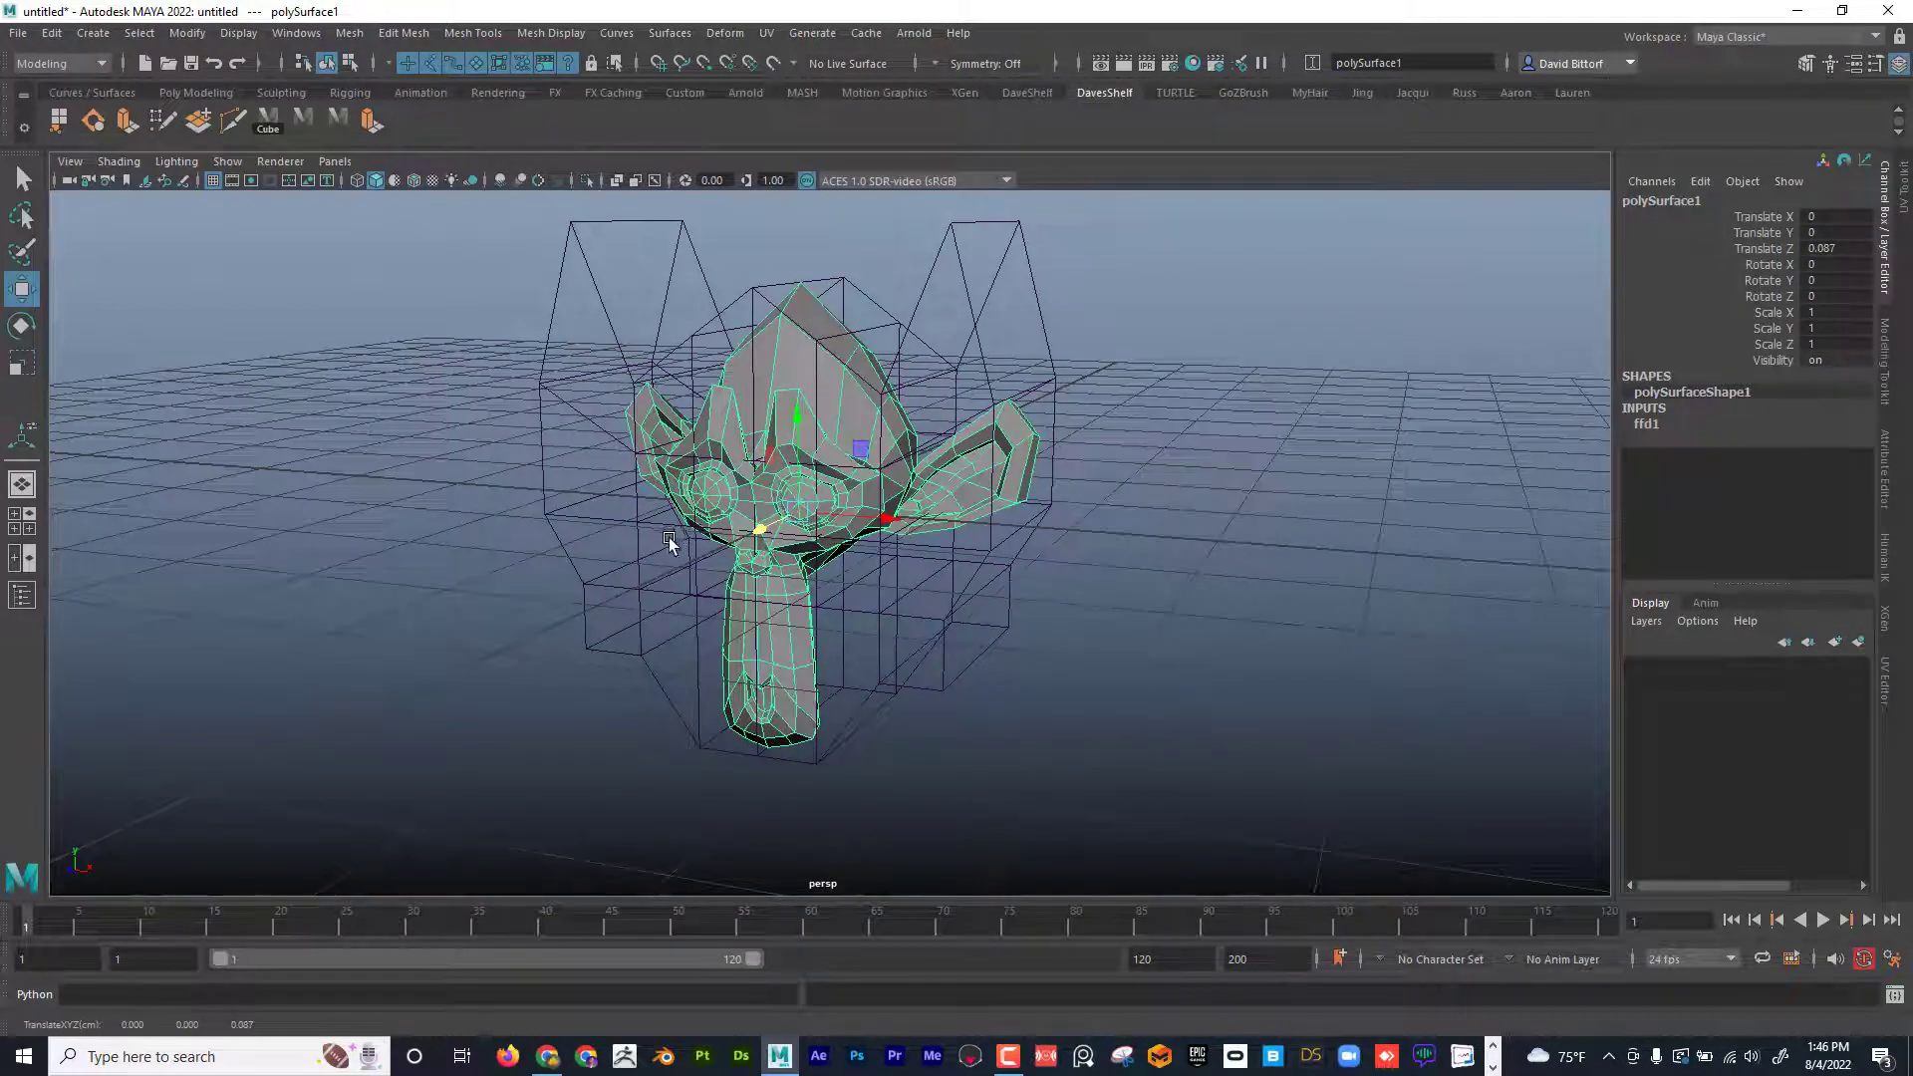
{"action": "left_click_drag", "start_coordinate": [670, 541], "coordinate": [732, 598], "text": "alt"}
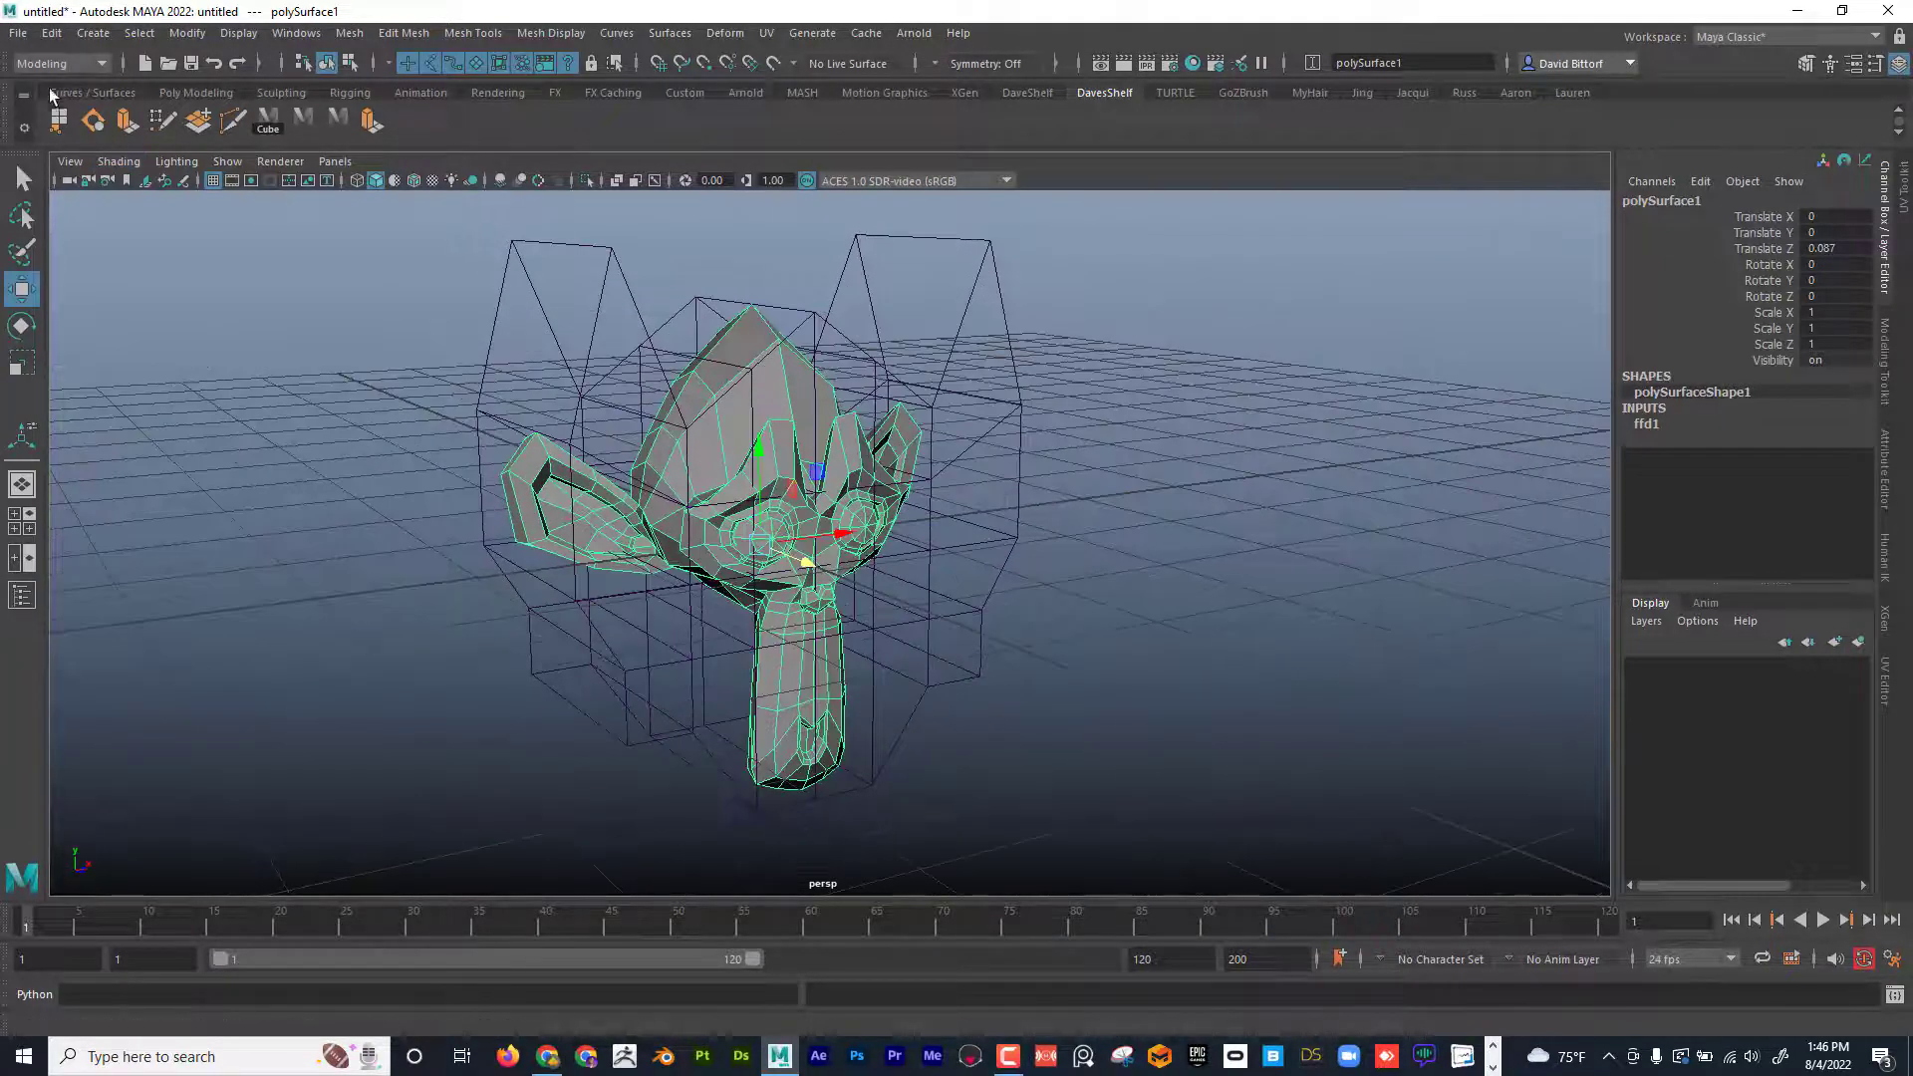
Step: Delete the monkey mesh's construction history to bake in the deformation and remove the lattice
{"action": "left_click", "coordinate": [50, 34]}
{"action": "mouse_move", "coordinate": [195, 267]}
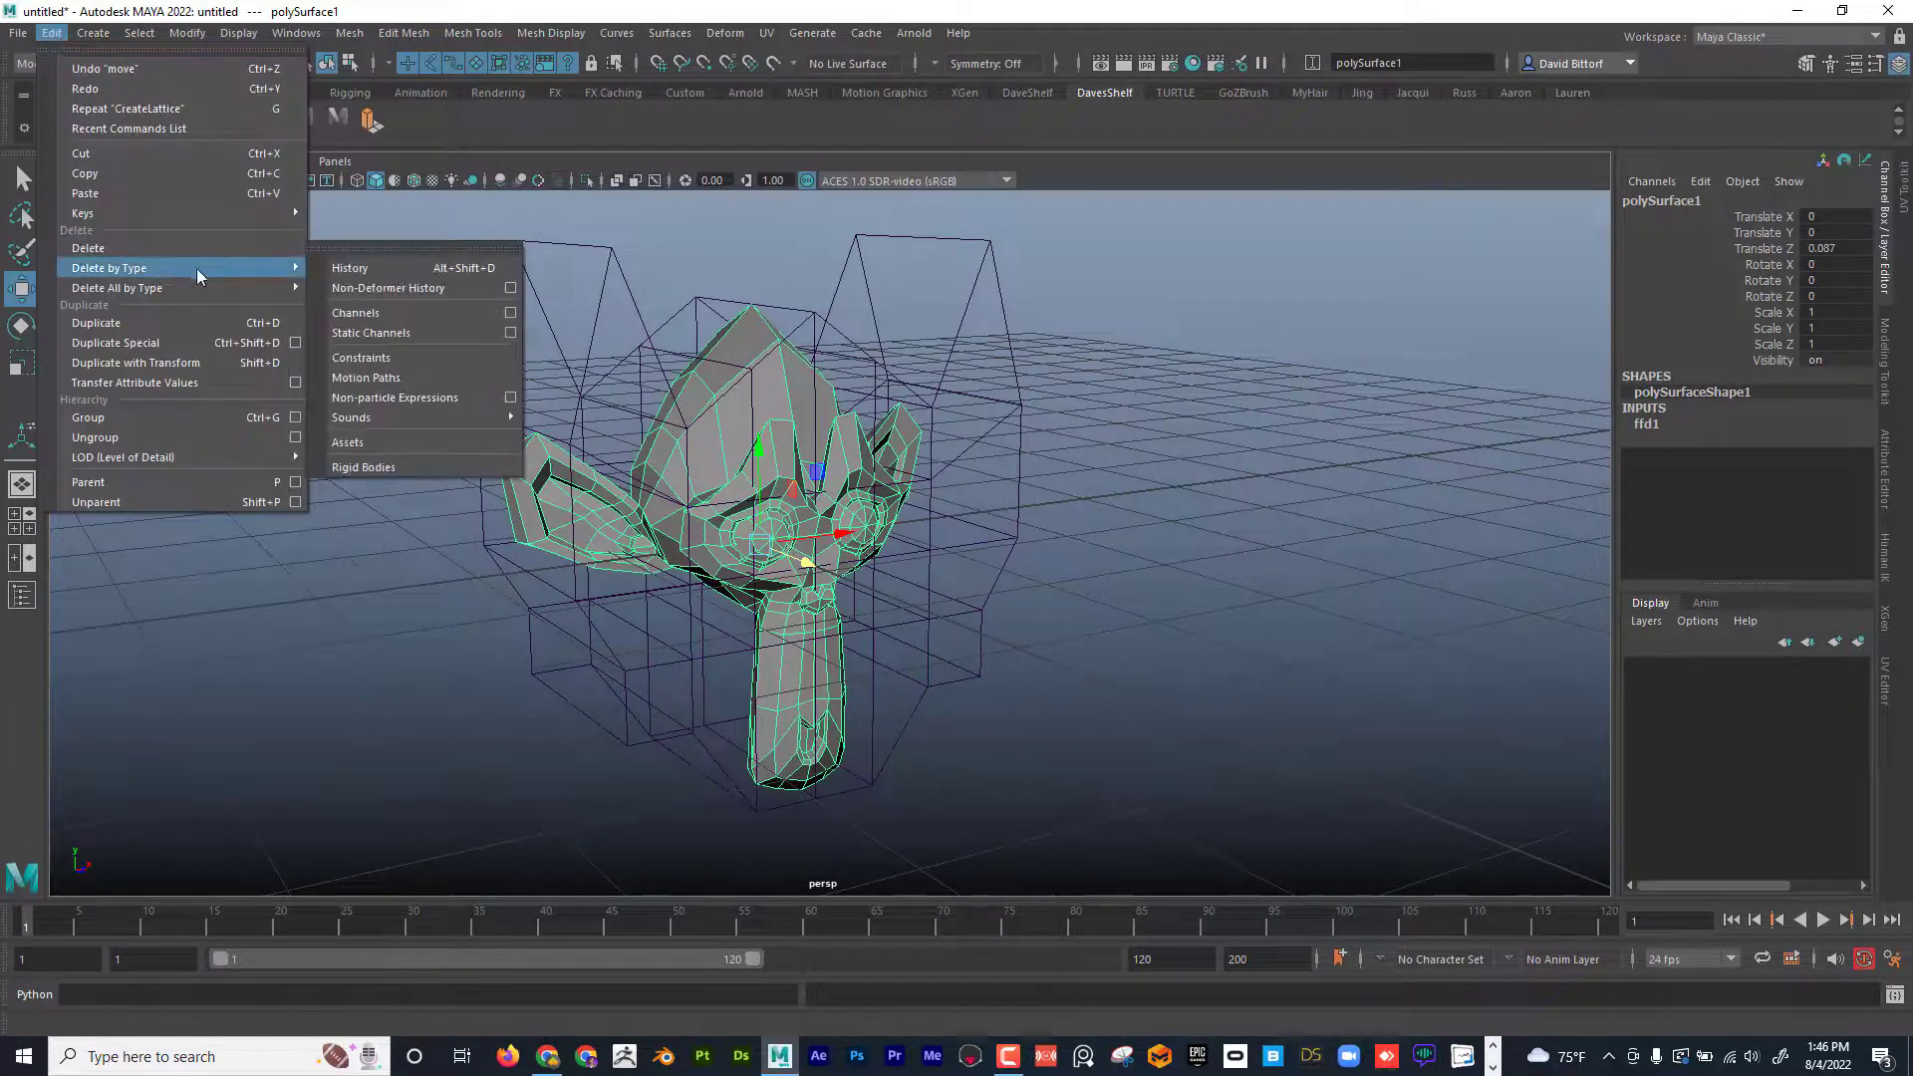
{"action": "left_click", "coordinate": [368, 269]}
{"action": "left_click", "coordinate": [999, 448]}
{"action": "left_click_drag", "start_coordinate": [1000, 448], "coordinate": [871, 529], "text": "alt"}
{"action": "left_click", "coordinate": [792, 423]}
{"action": "right_click_drag", "start_coordinate": [871, 529], "coordinate": [948, 536], "text": "alt"}
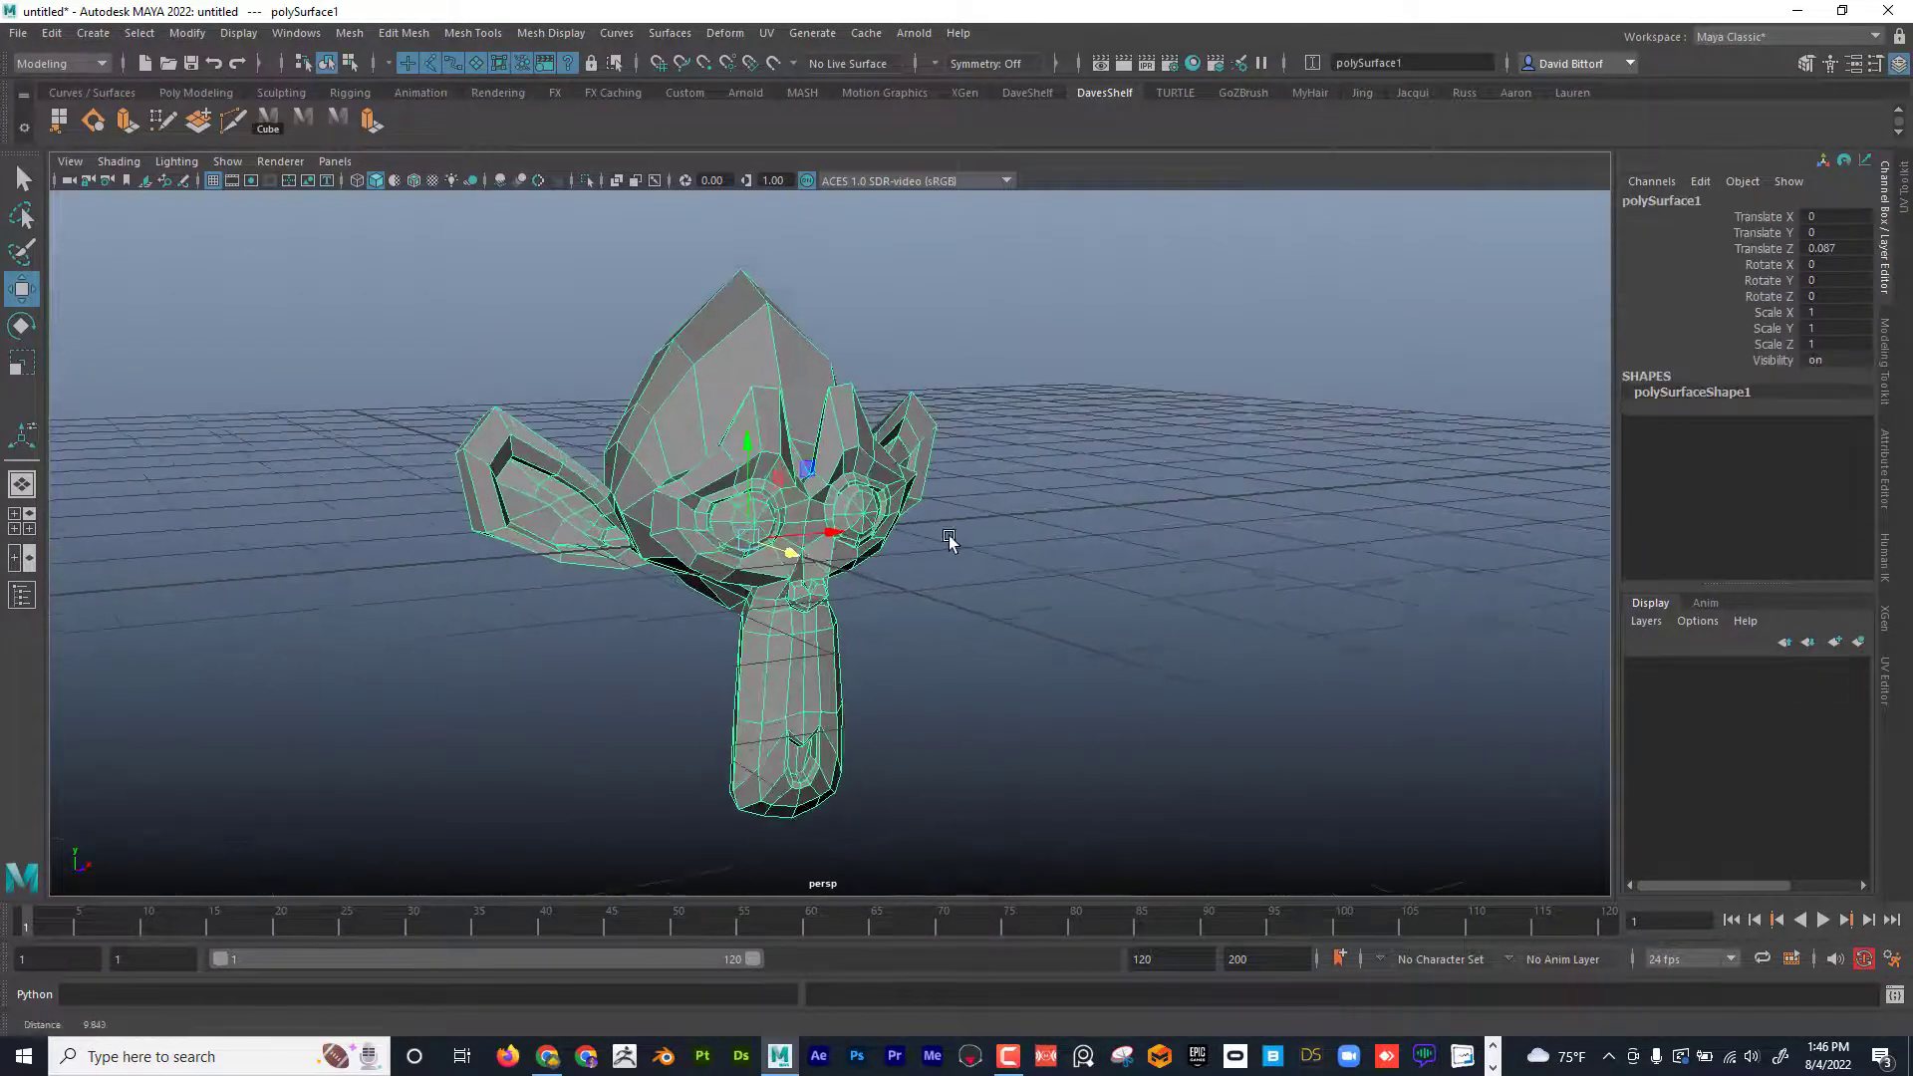
Step: Switch to Blender, maximize its window and frame the undeformed monkey head
{"action": "left_click_drag", "start_coordinate": [949, 535], "coordinate": [979, 558], "text": "alt"}
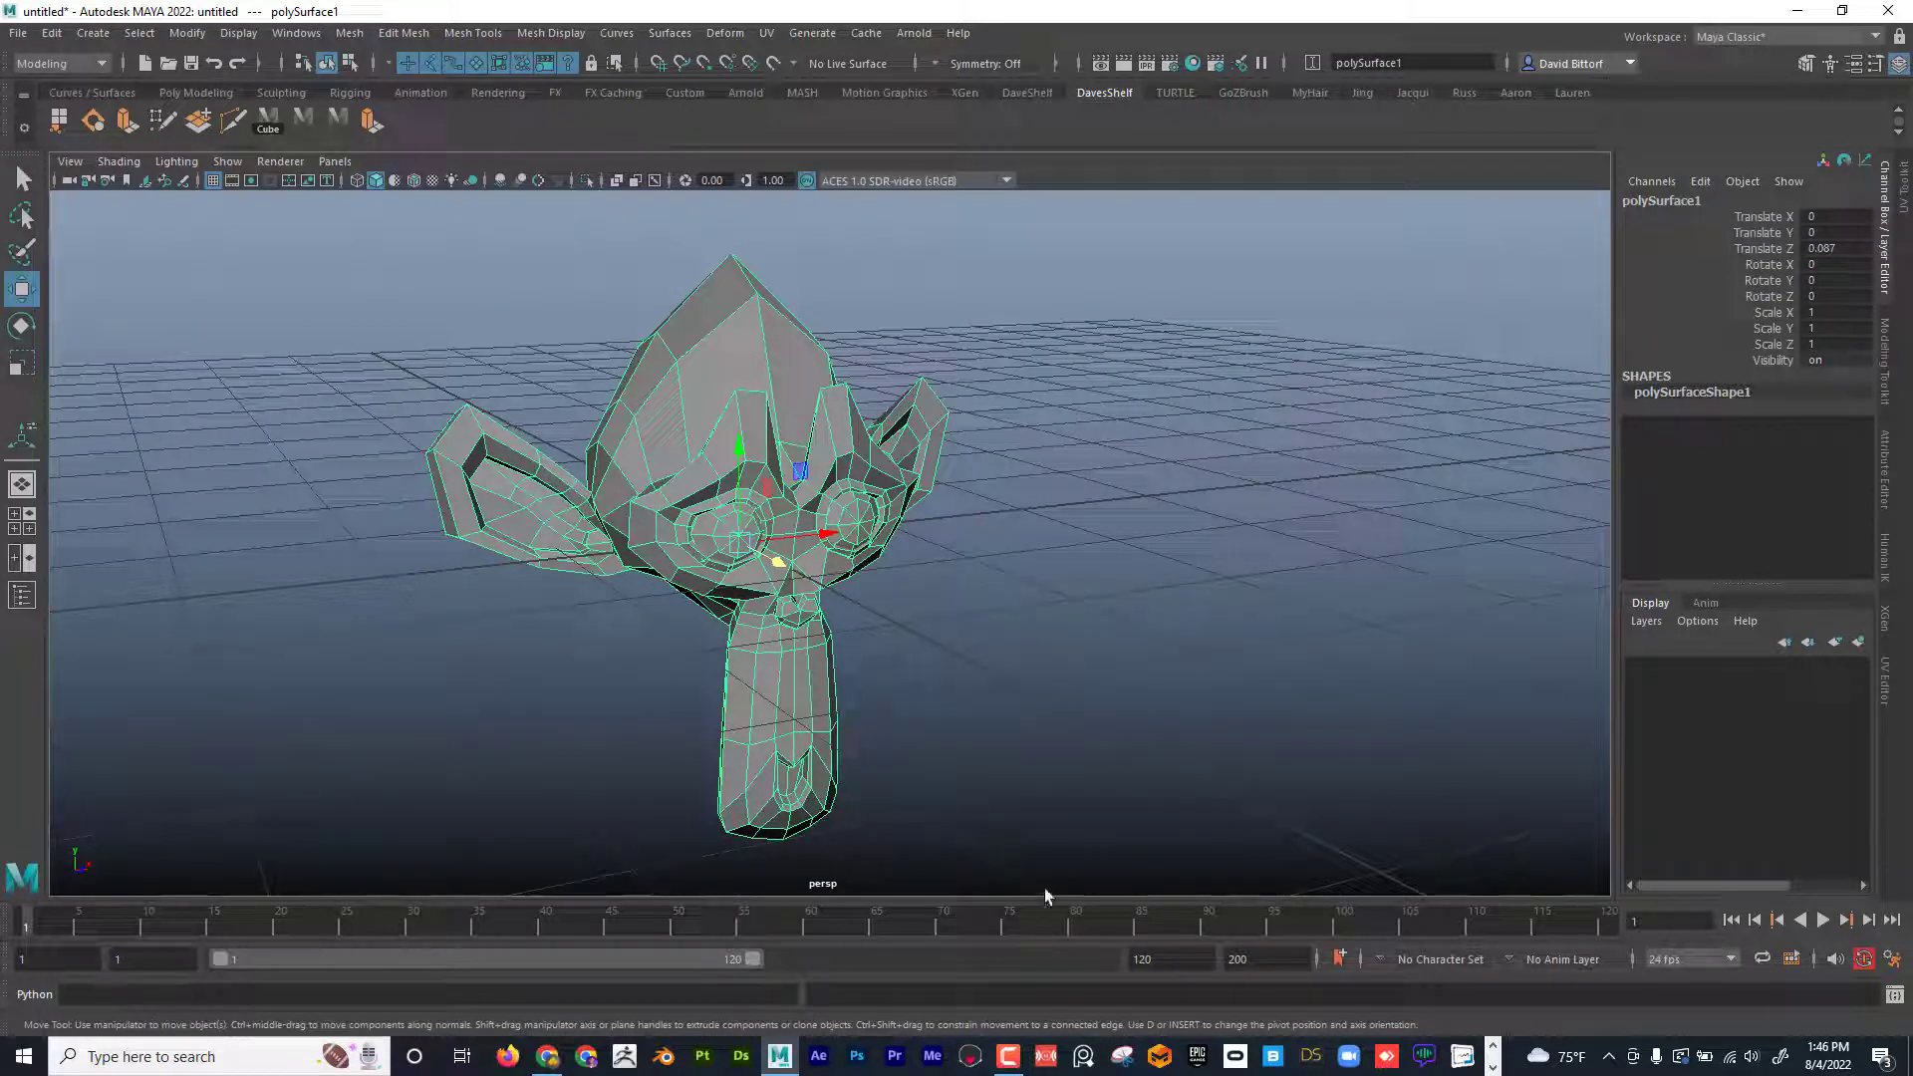
{"action": "left_click", "coordinate": [1493, 1066]}
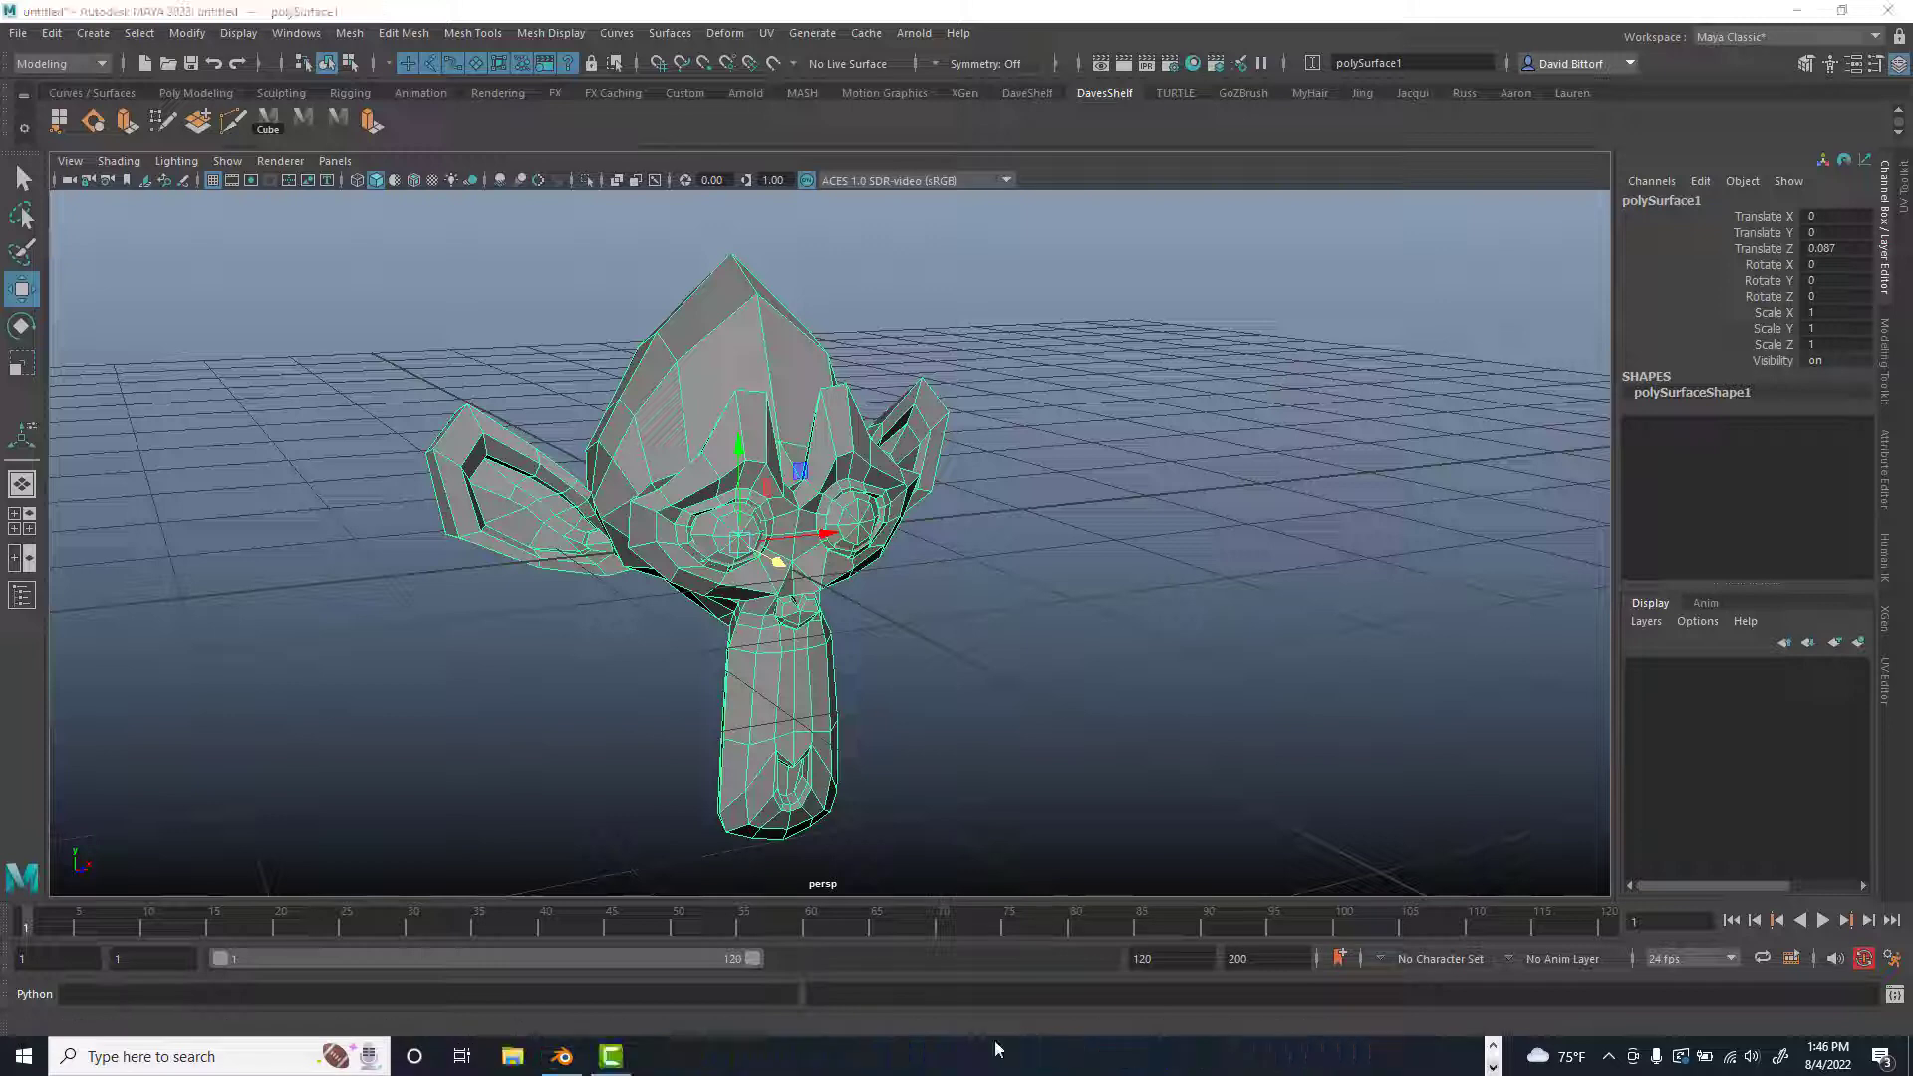
{"action": "left_click", "coordinate": [562, 1056]}
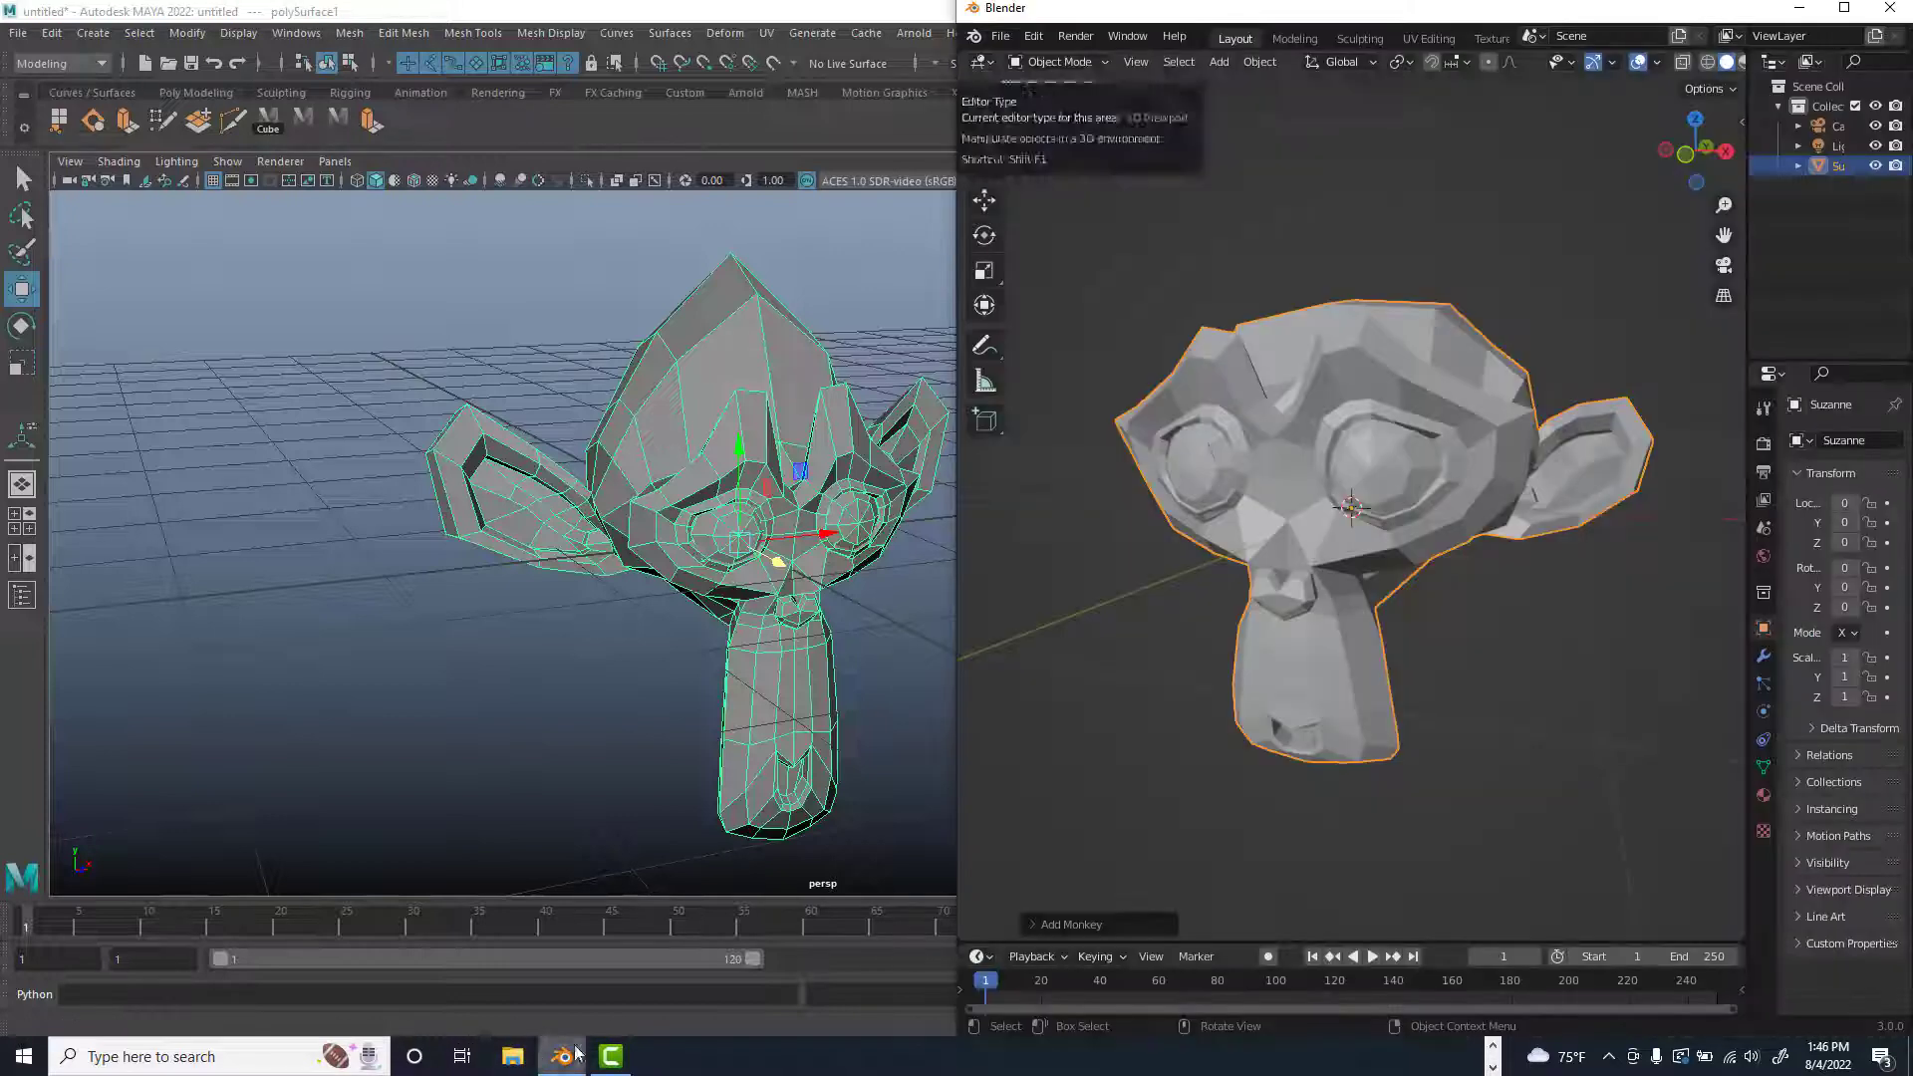
{"action": "left_click", "coordinate": [1845, 8]}
{"action": "scroll", "coordinate": [877, 345], "scroll_direction": "down", "scroll_amount": 3}
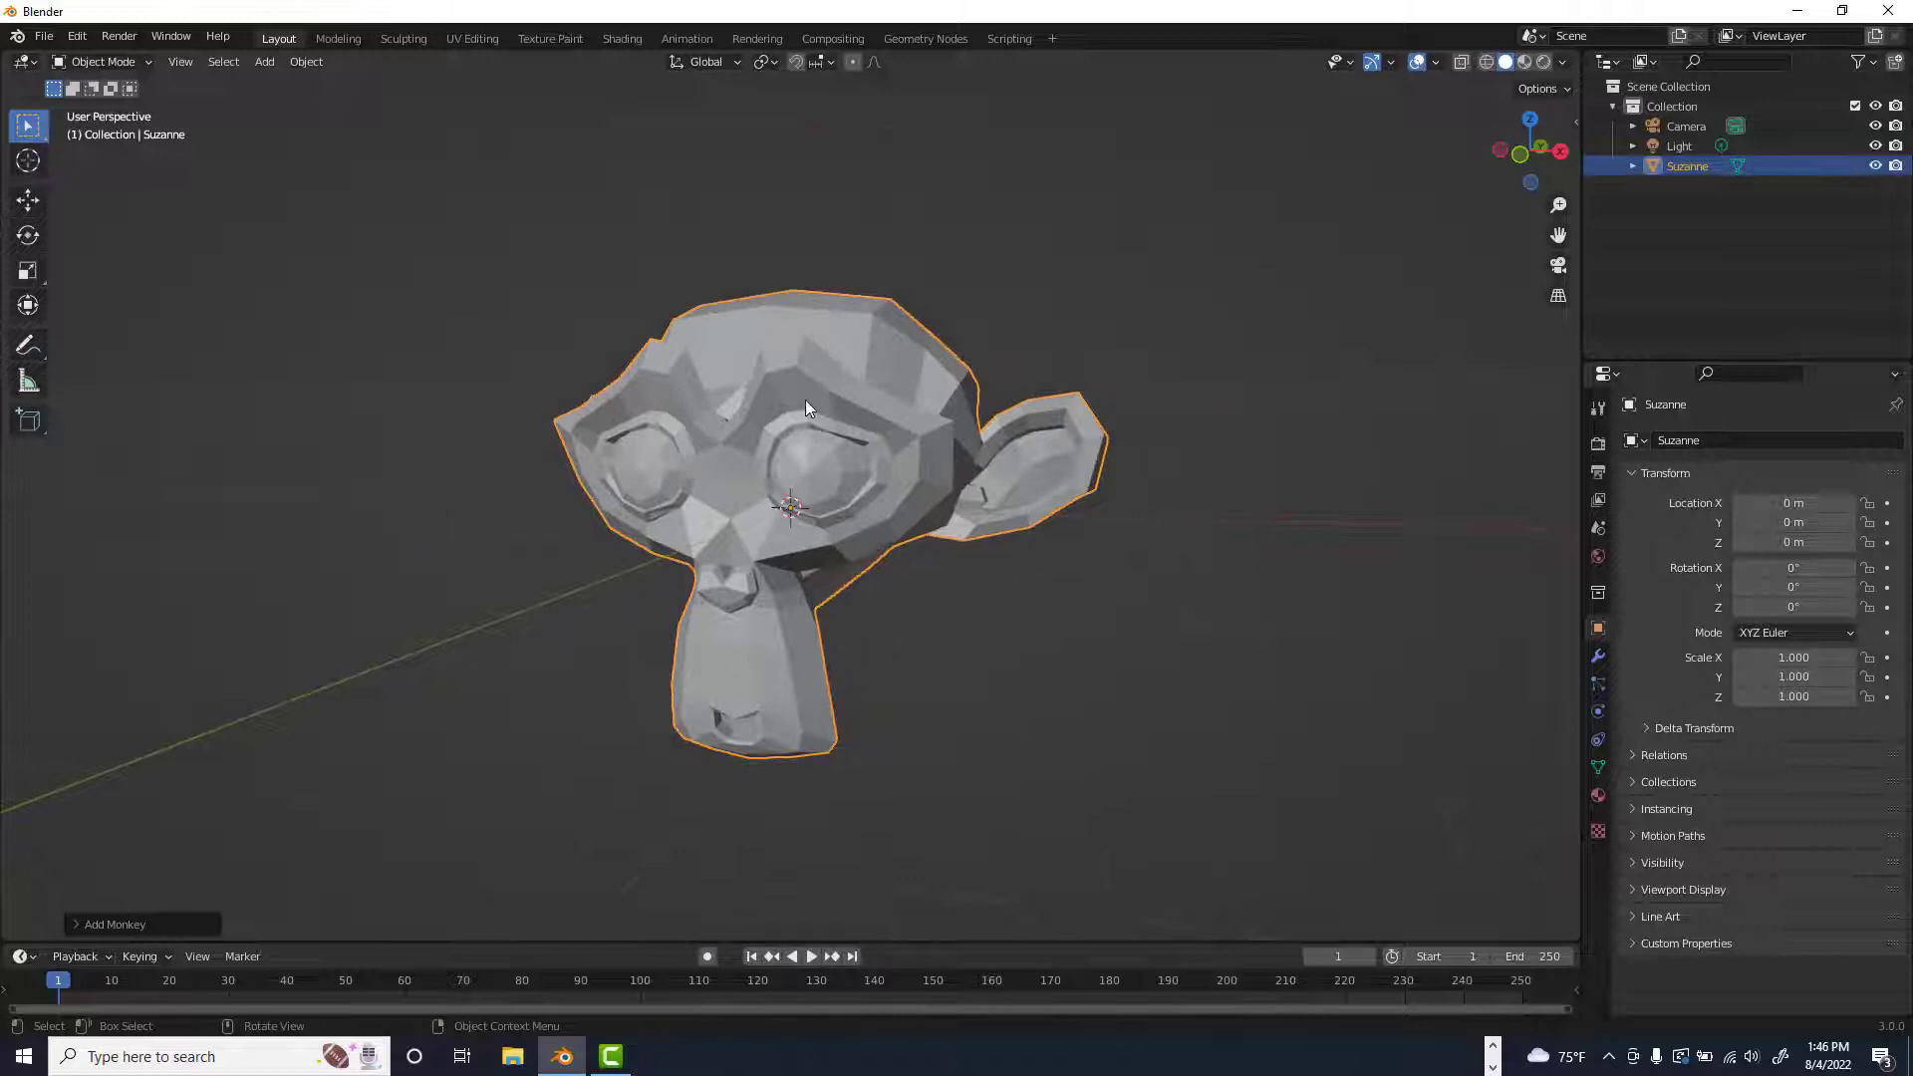
{"action": "middle_click_drag", "start_coordinate": [1054, 256], "coordinate": [1031, 185]}
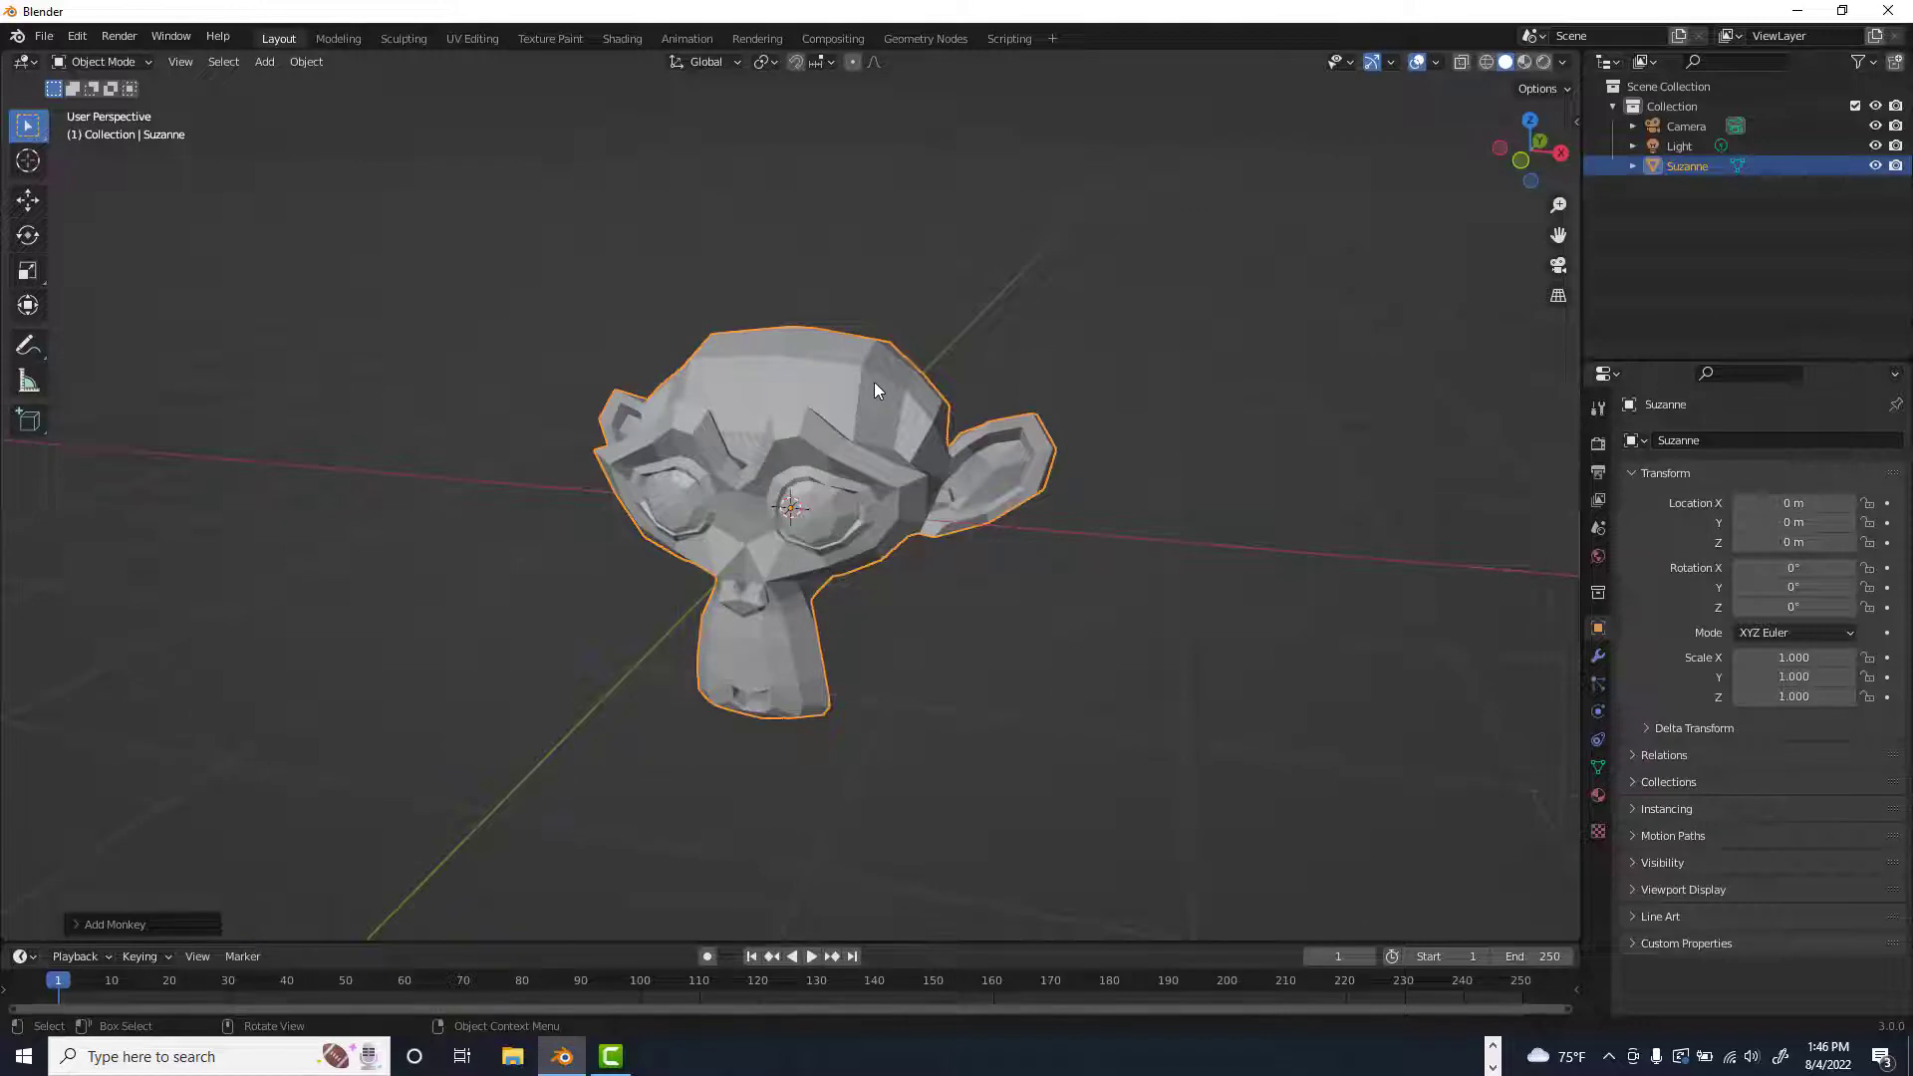
Step: Add a lattice object around the monkey head and scale it uniformly to about 2.139
{"action": "key", "text": "shift+a"}
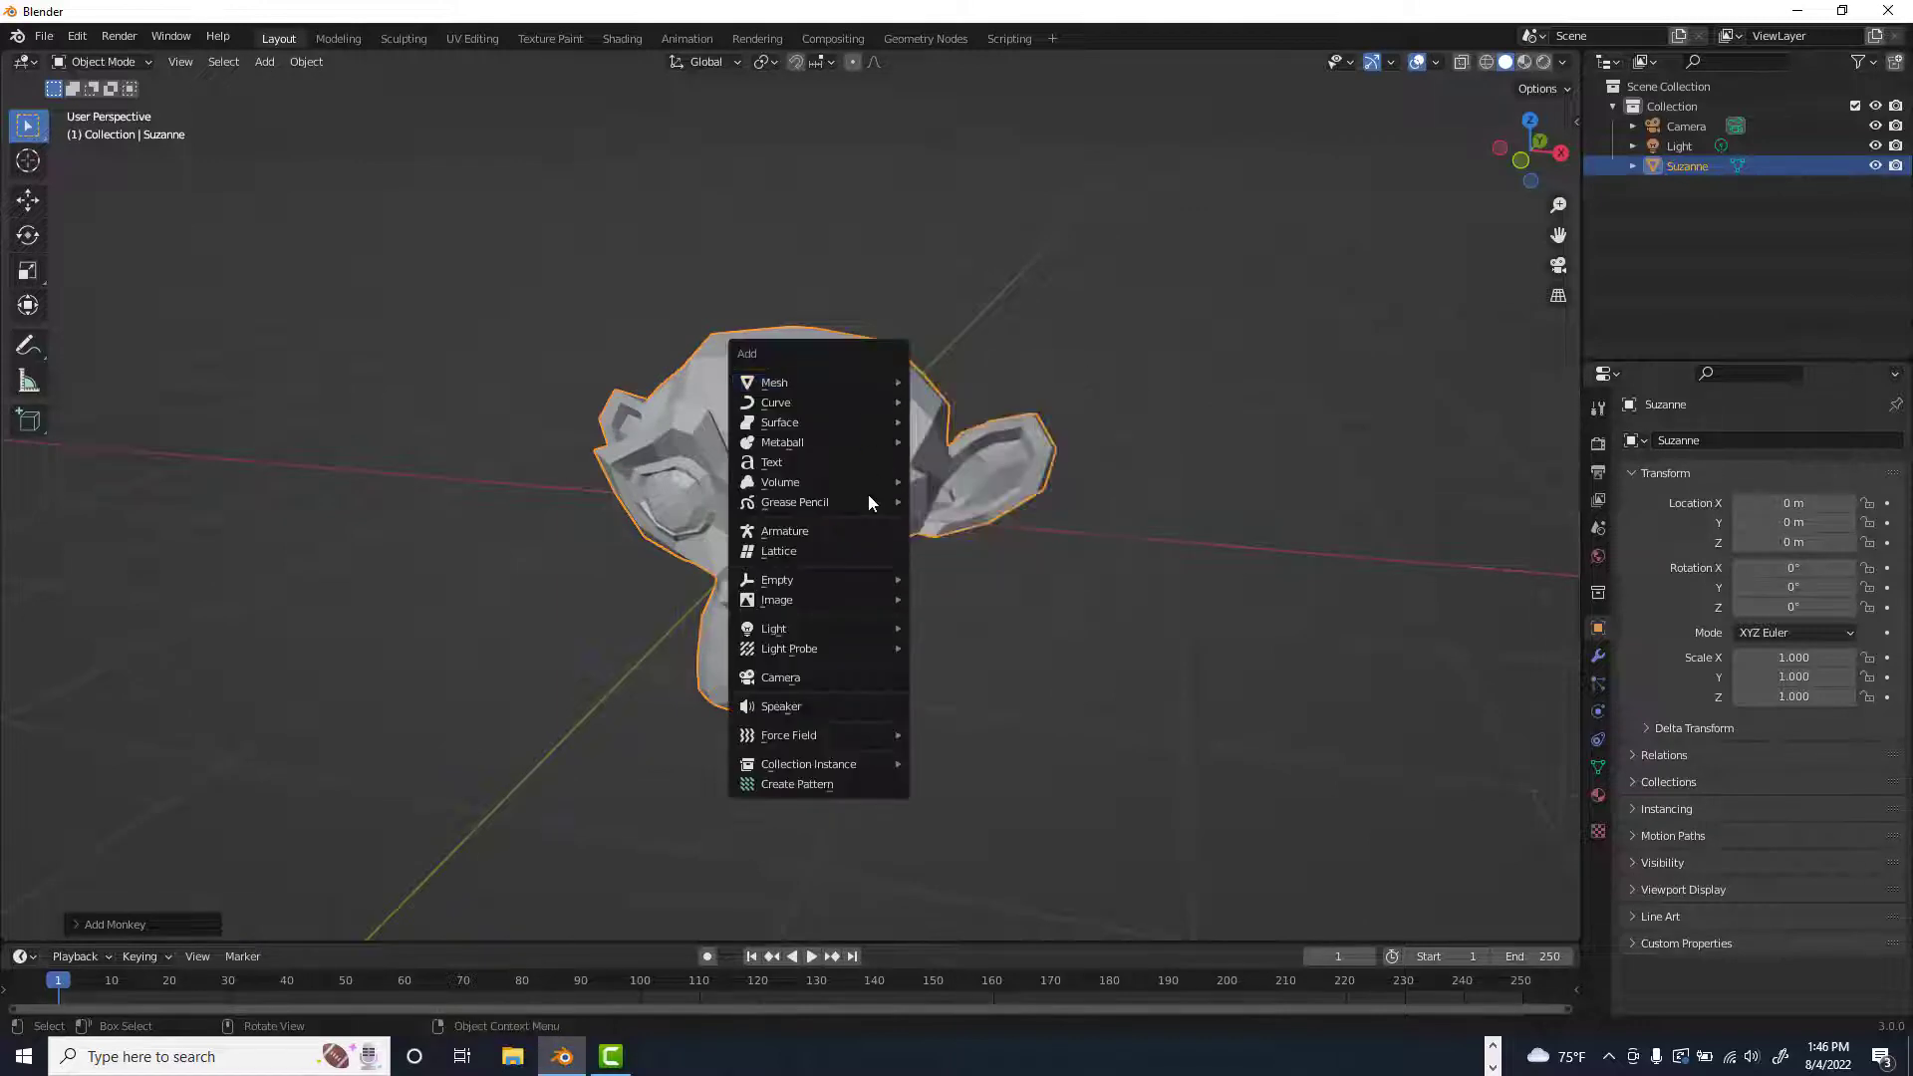
{"action": "left_click", "coordinate": [814, 555]}
{"action": "mouse_move", "coordinate": [1093, 565]}
{"action": "middle_mouse_down"}
{"action": "mouse_move", "coordinate": [1200, 487]}
{"action": "mouse_move", "coordinate": [1157, 445]}
{"action": "mouse_move", "coordinate": [1070, 543]}
{"action": "middle_mouse_up"}
{"action": "key", "text": "s"}
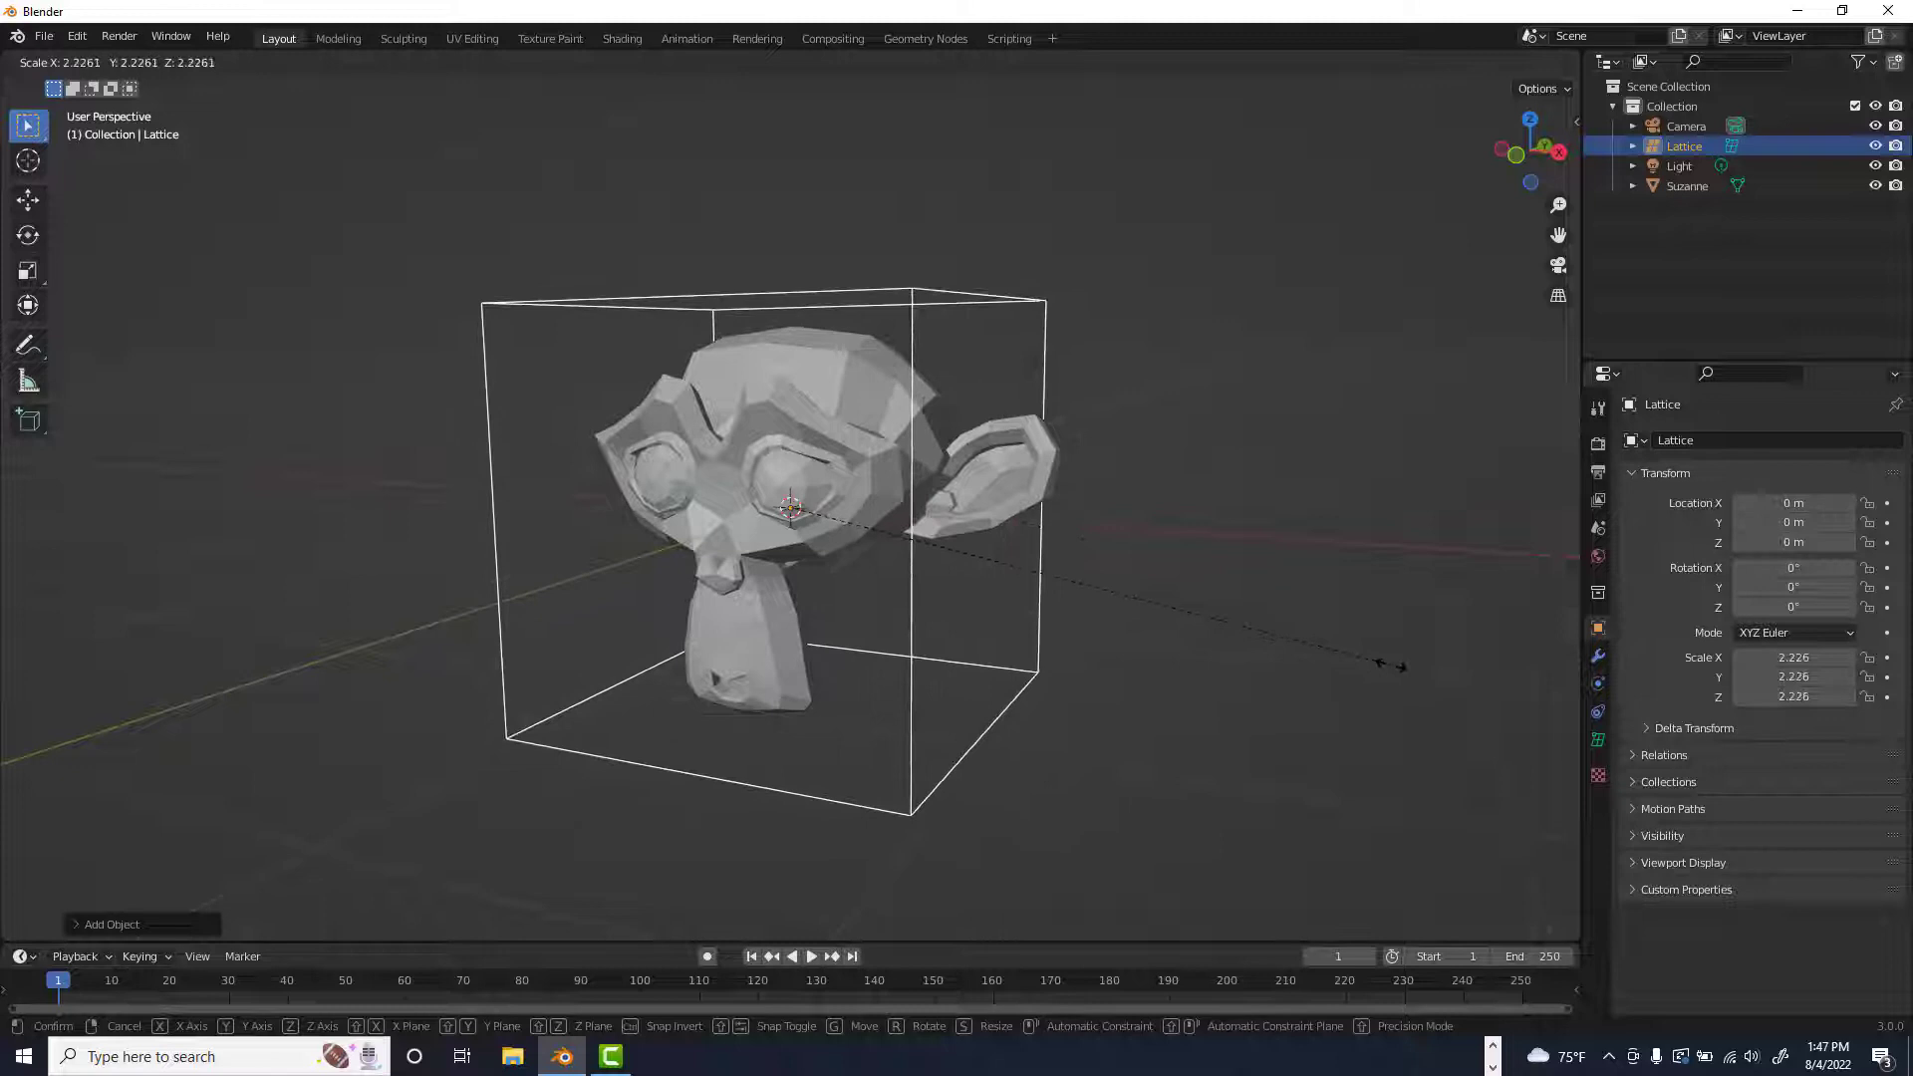
{"action": "left_click", "coordinate": [1370, 664]}
{"action": "middle_click_drag", "start_coordinate": [1116, 543], "coordinate": [1067, 544]}
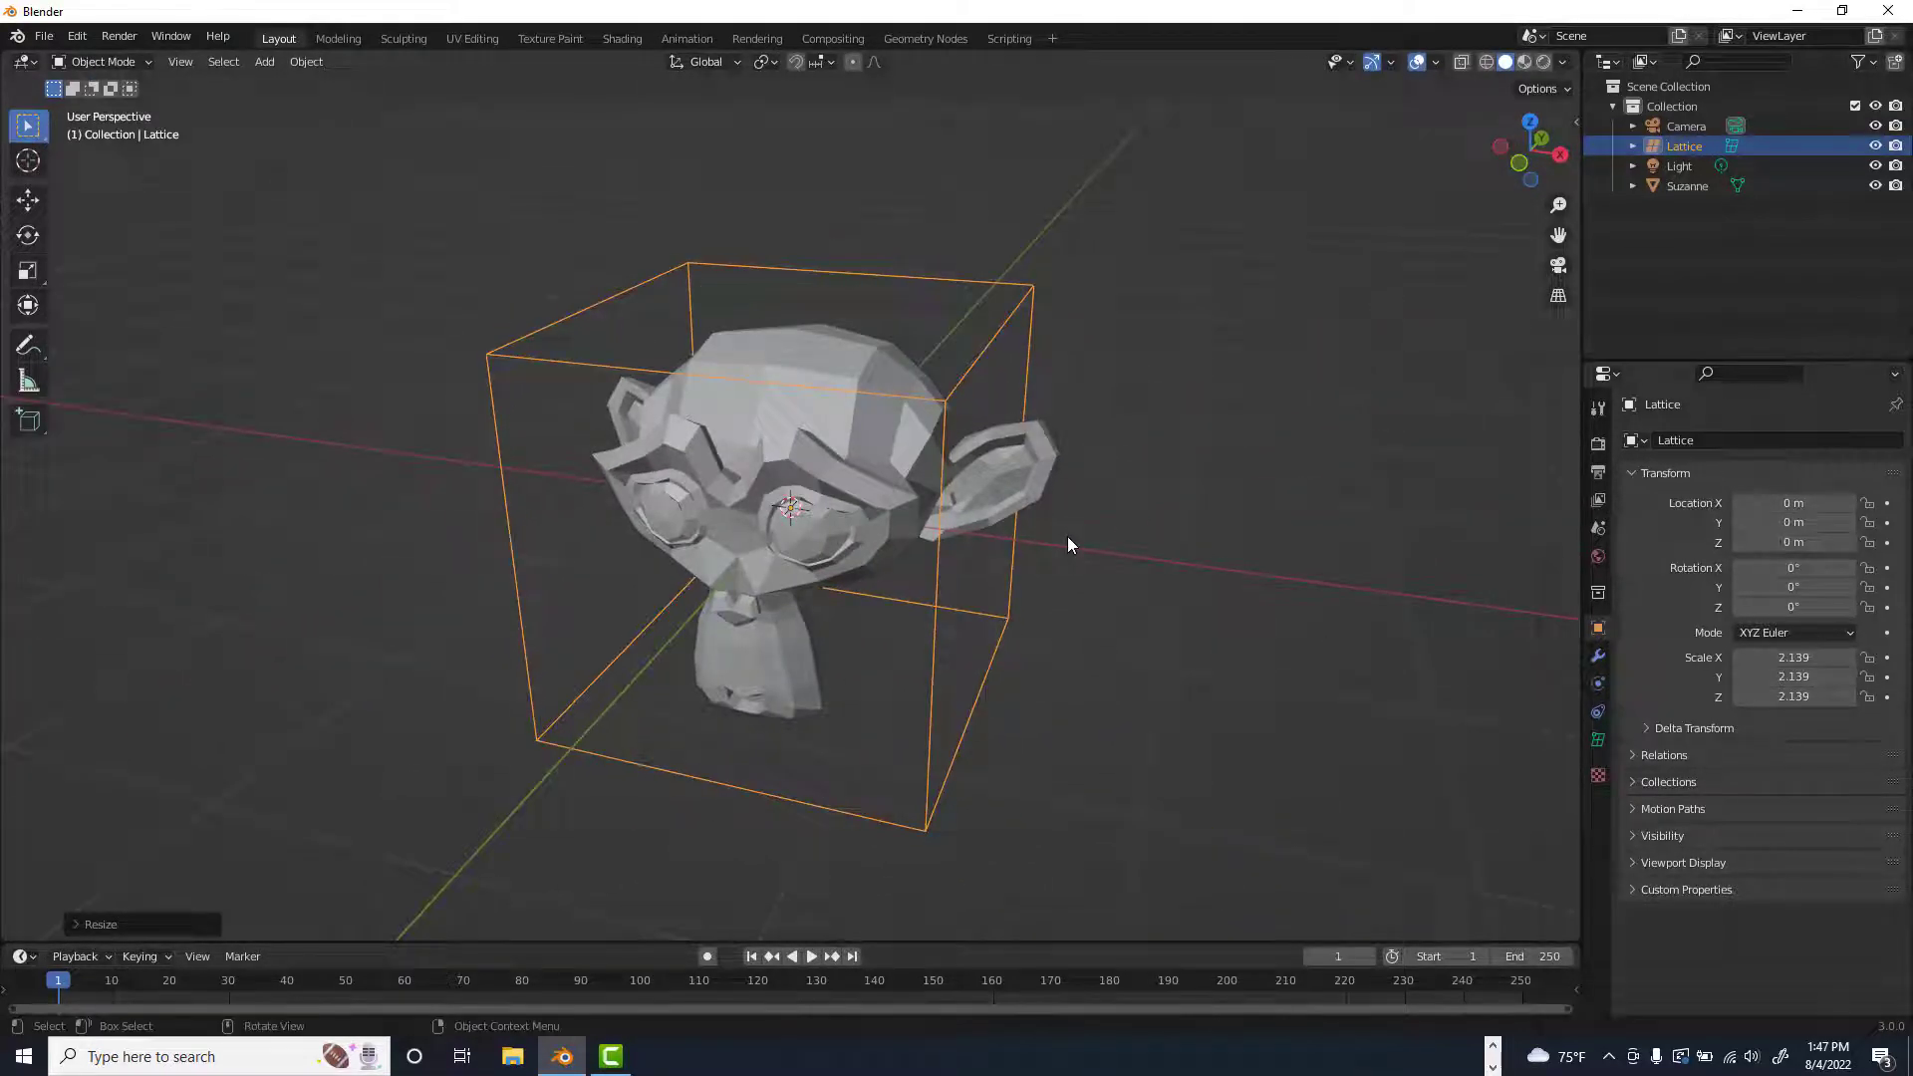
Step: Widen the lattice along the X axis to a scale of about 3.0 so it encloses both ears
{"action": "key", "text": "s"}
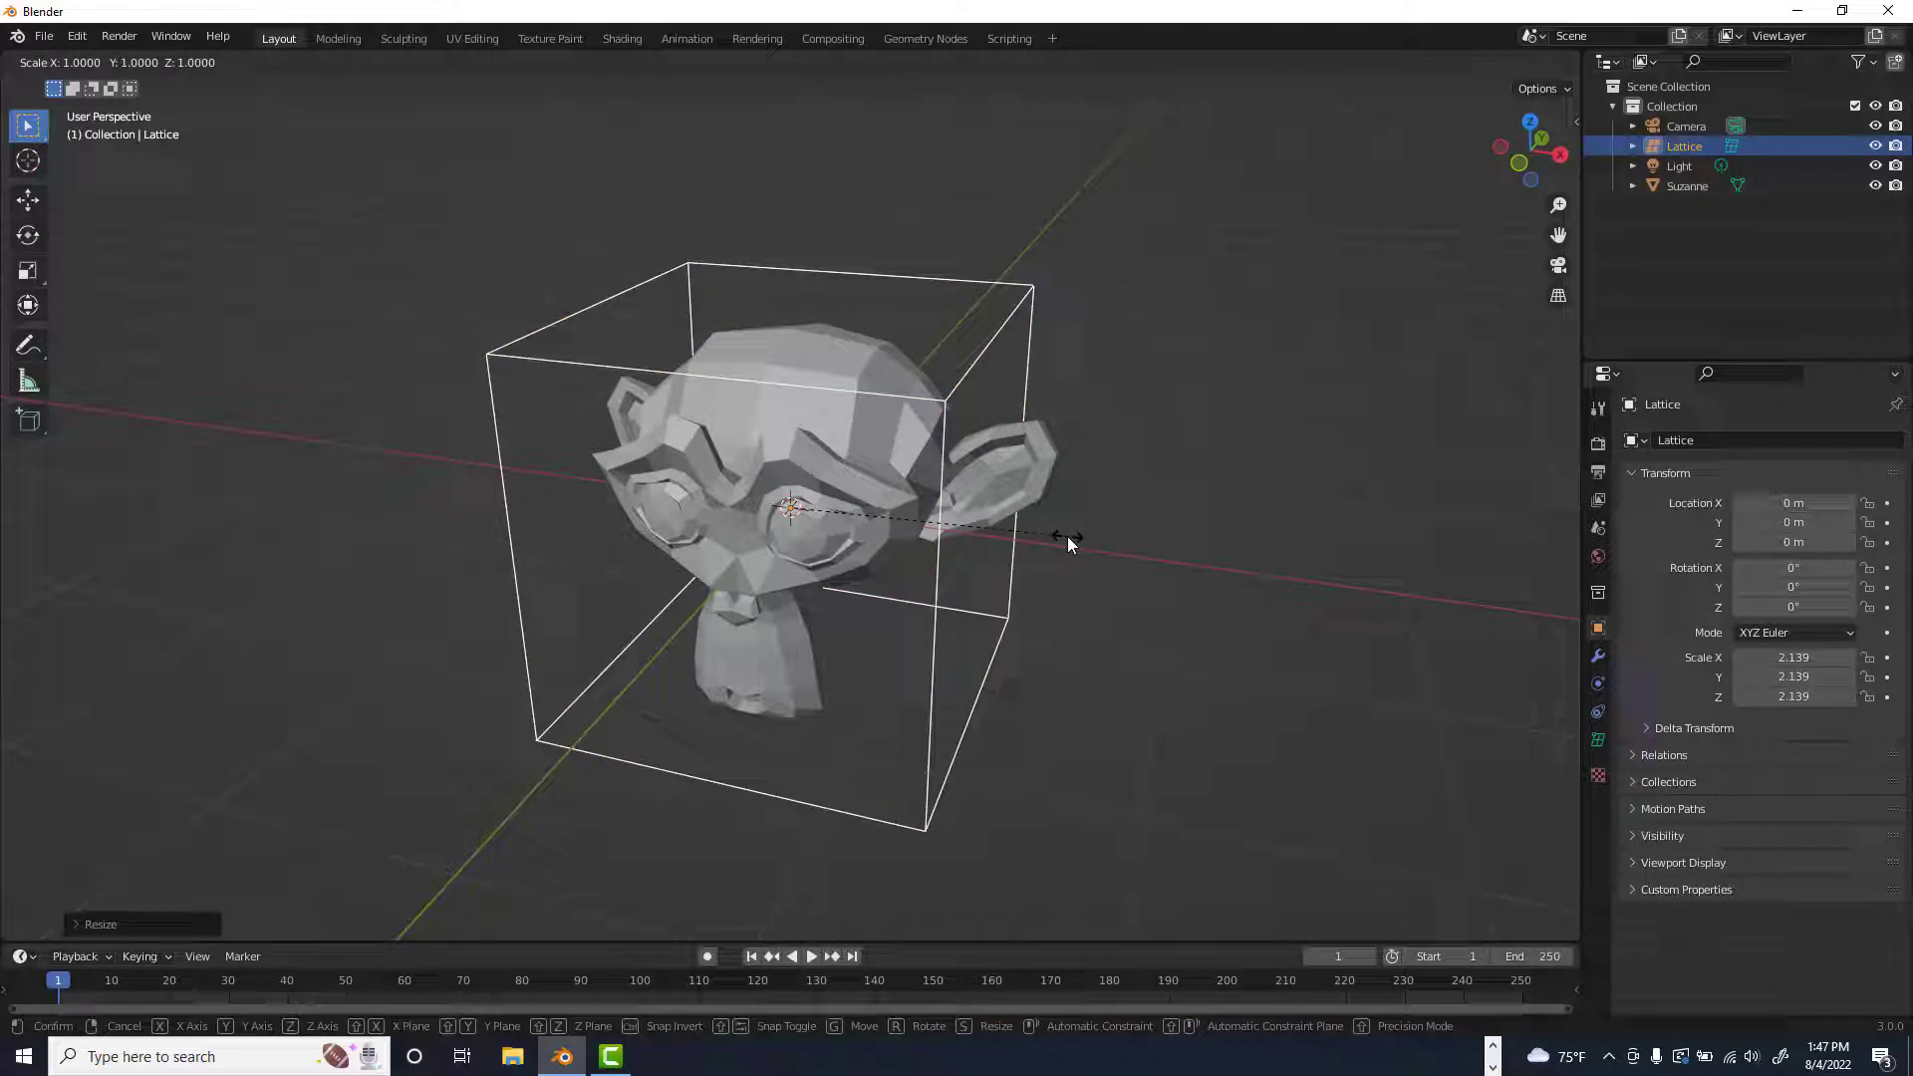
{"action": "key", "text": "x"}
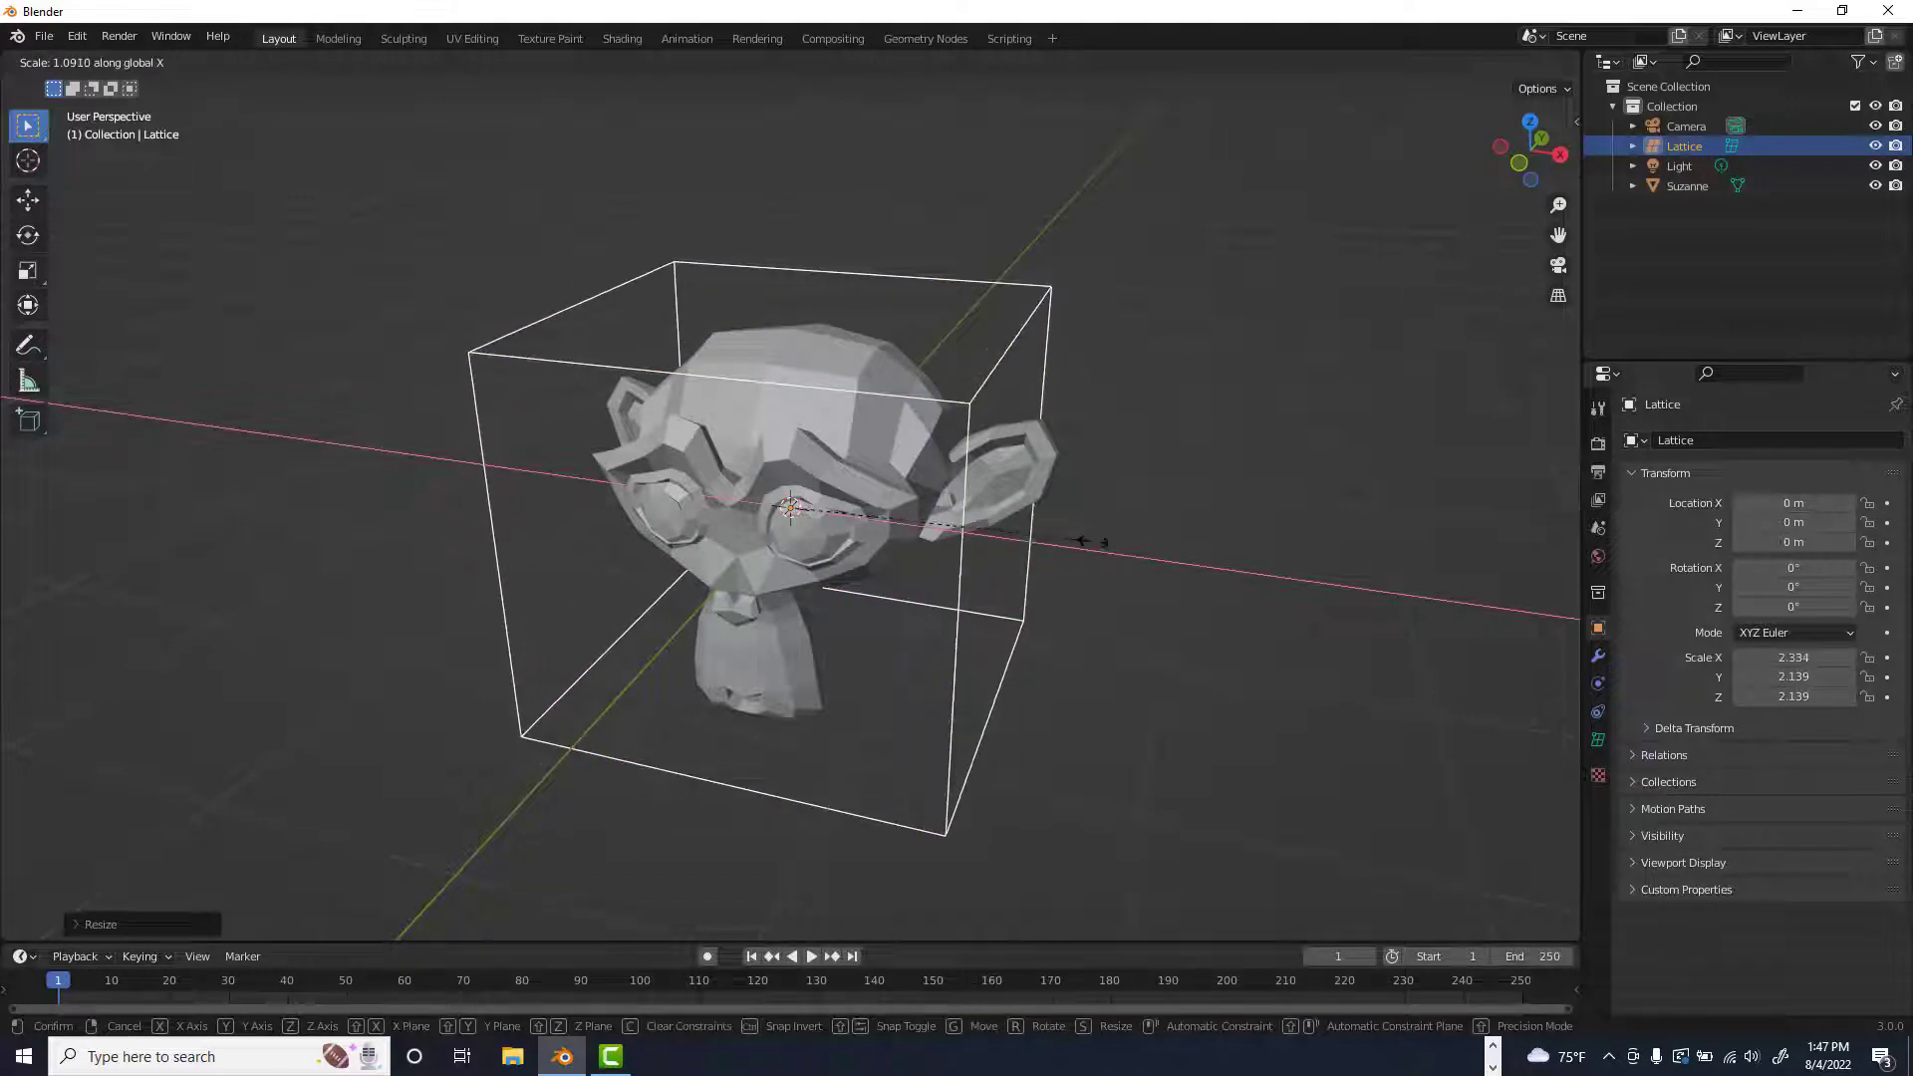
{"action": "left_click", "coordinate": [1190, 550]}
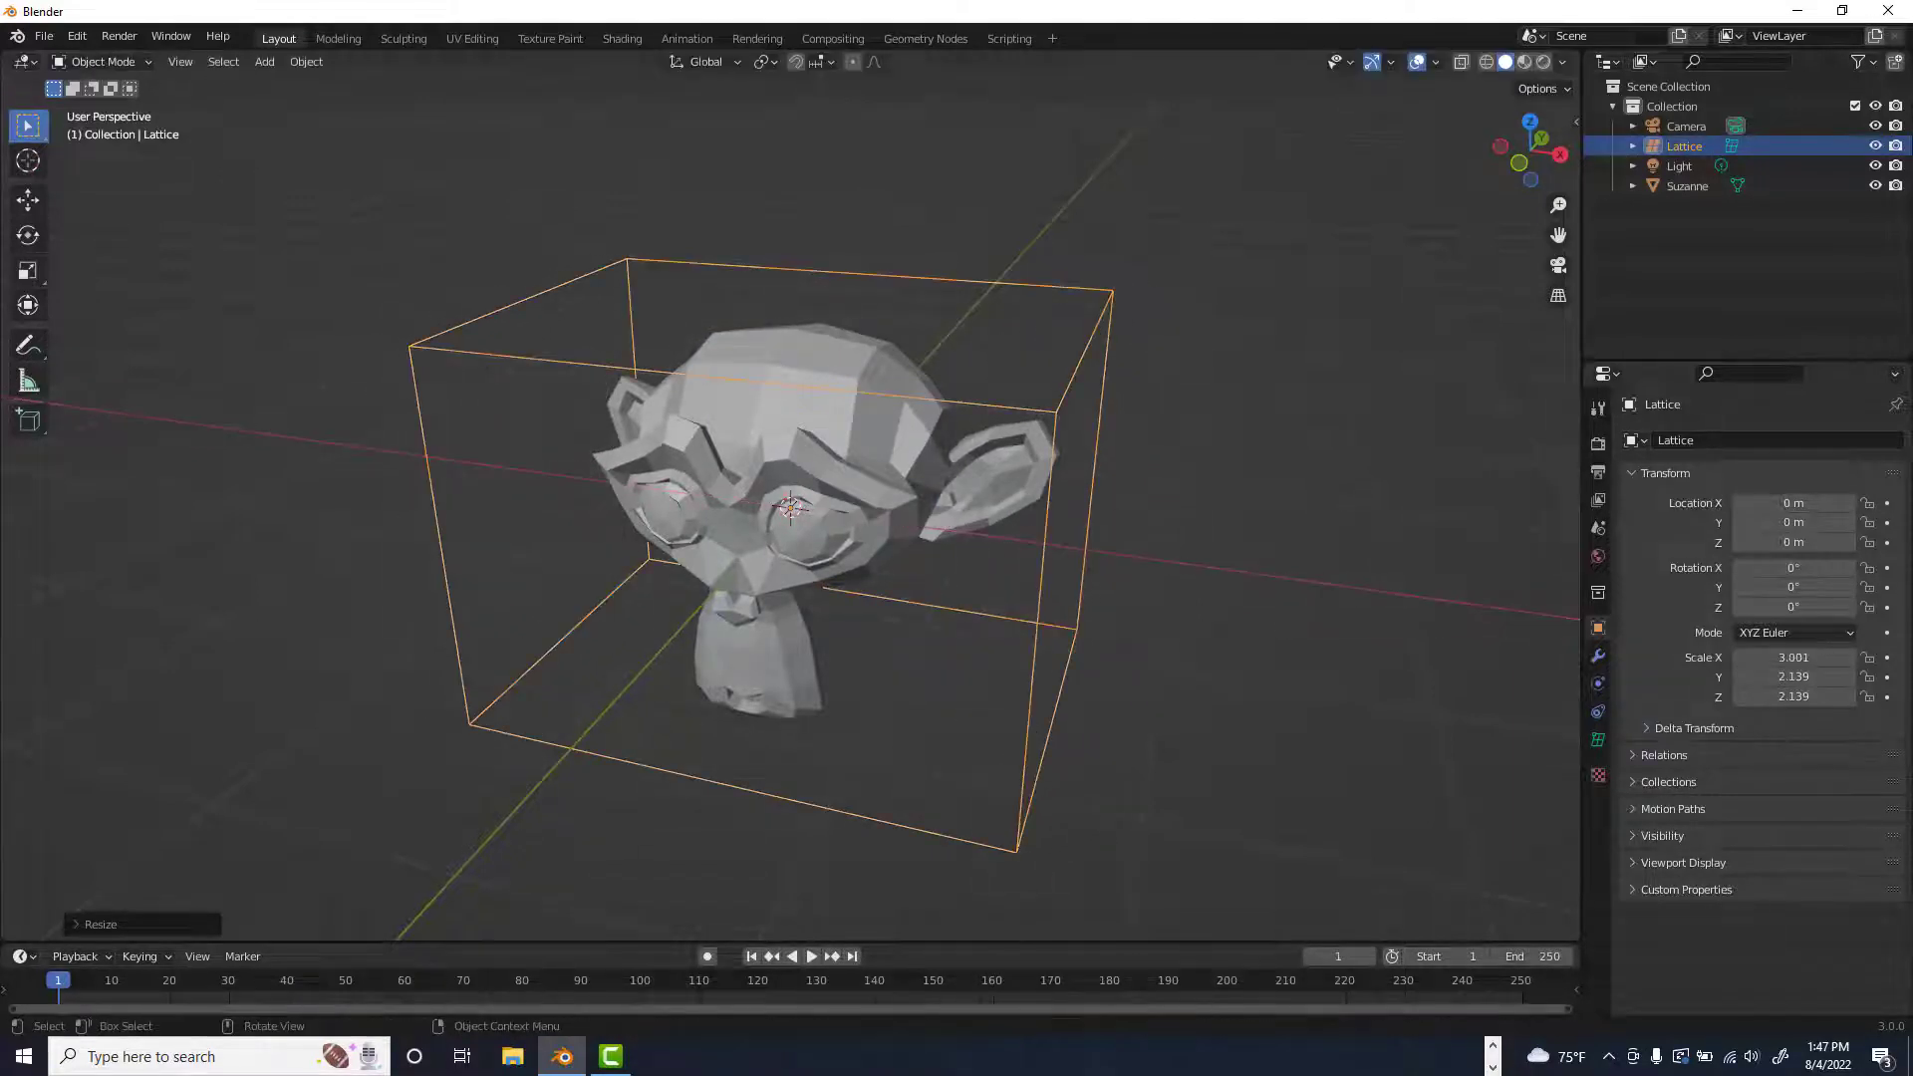
{"action": "middle_click_drag", "start_coordinate": [1096, 523], "coordinate": [1041, 465]}
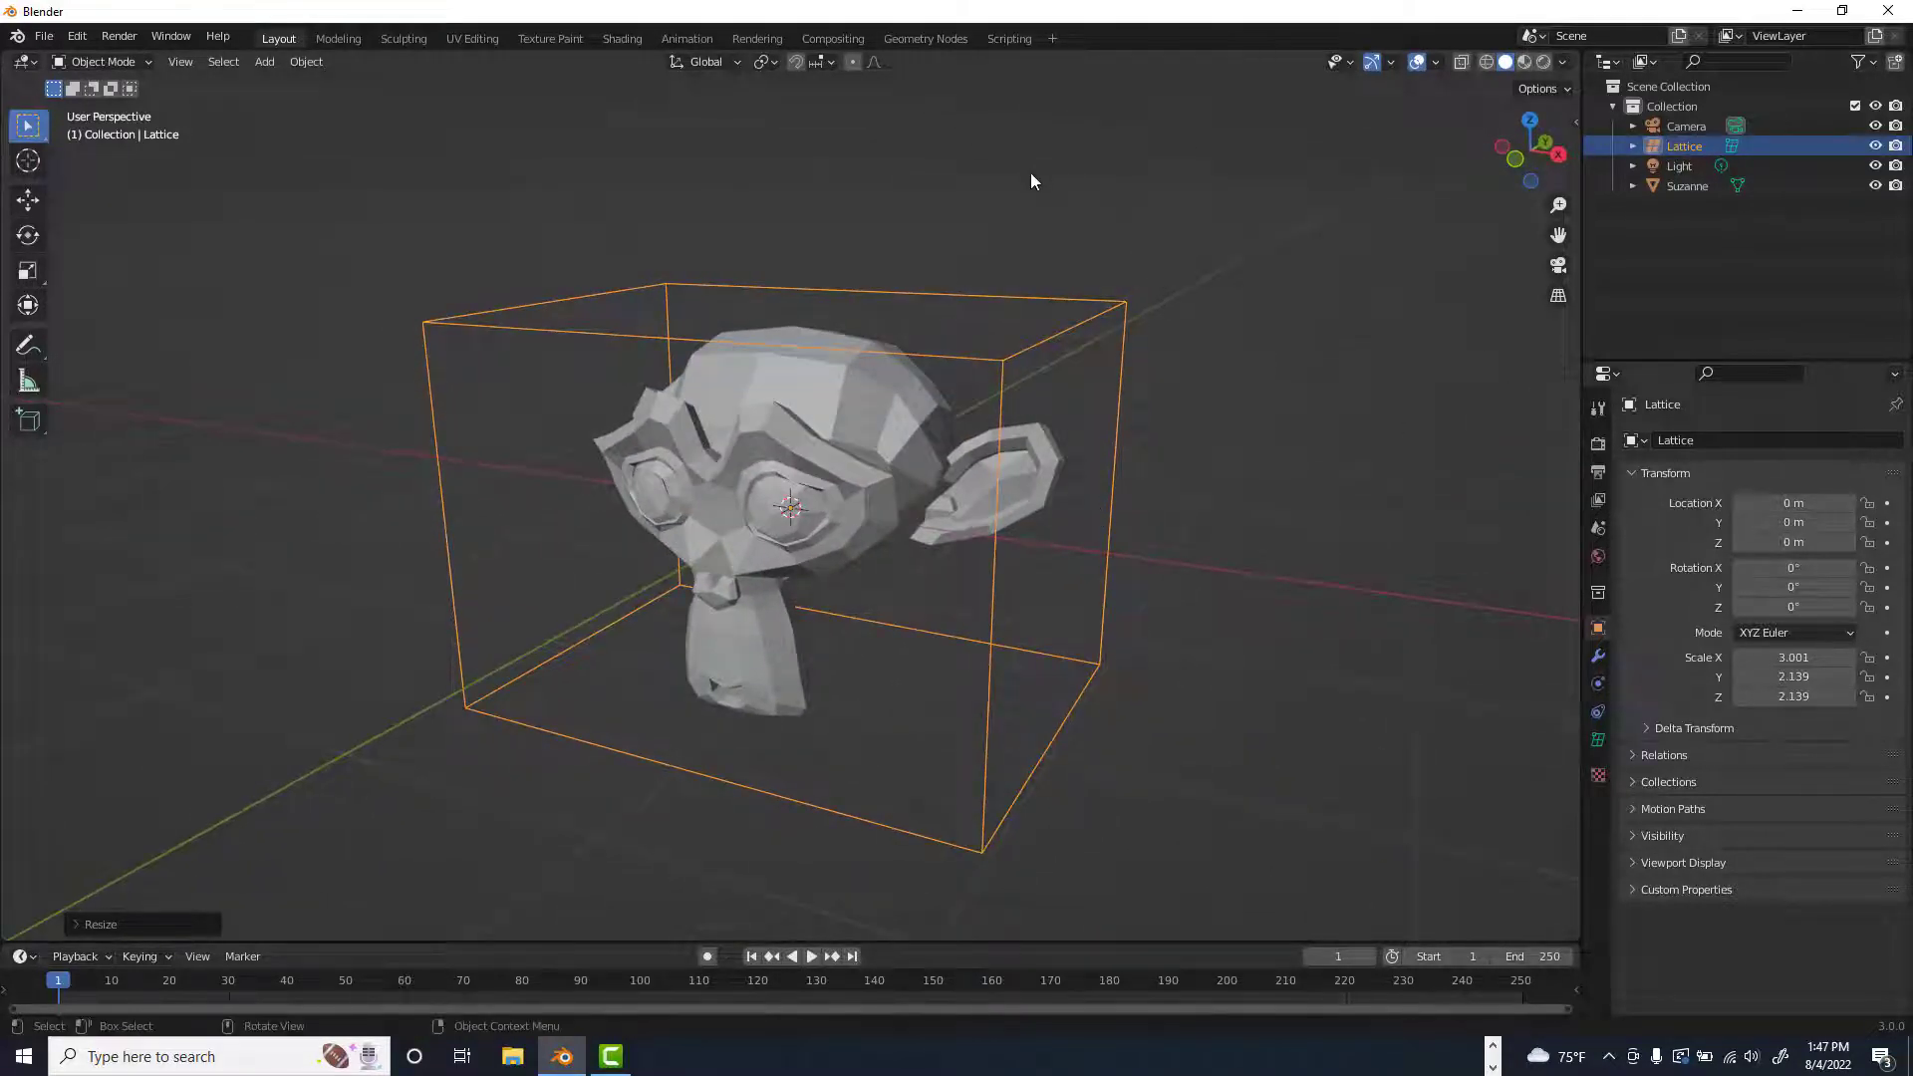
{"action": "middle_click_drag", "start_coordinate": [1271, 175], "coordinate": [1276, 183]}
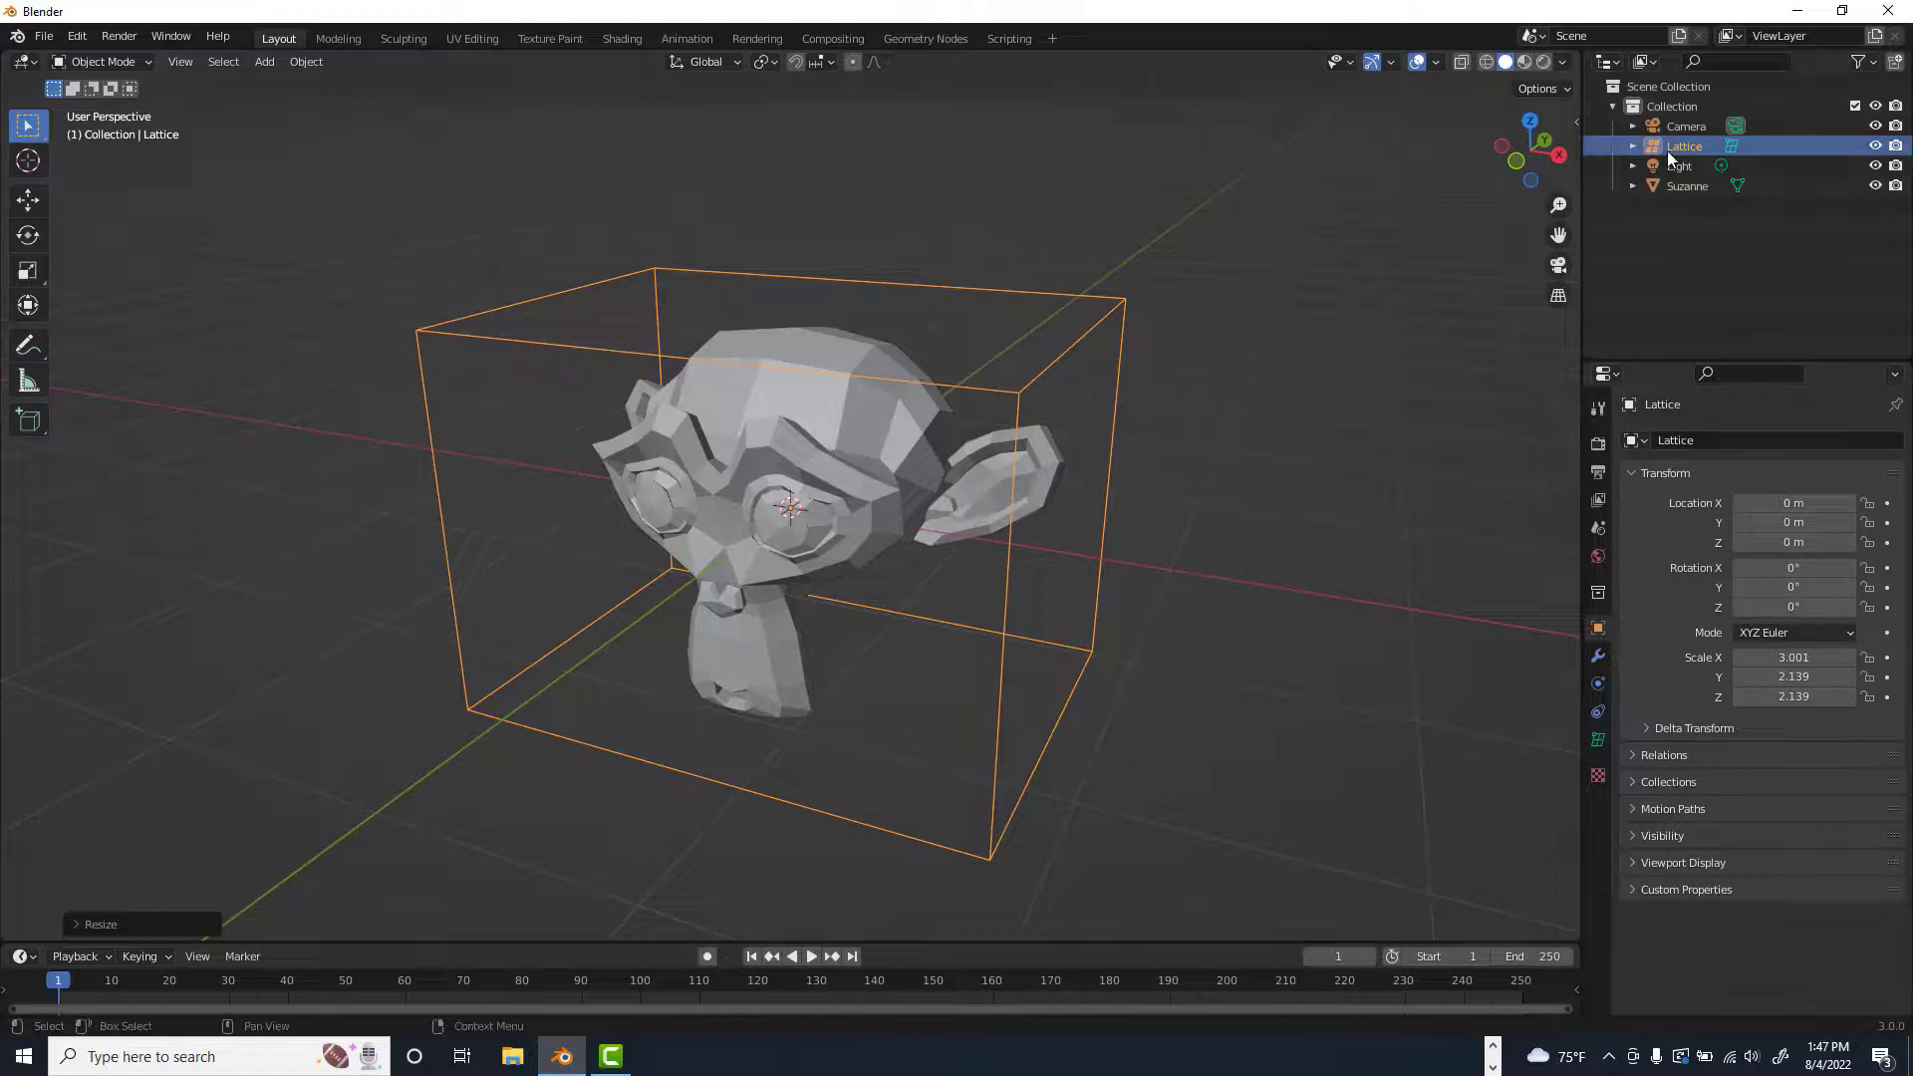
Step: Set the lattice's U resolution to 7
{"action": "left_click", "coordinate": [1597, 742]}
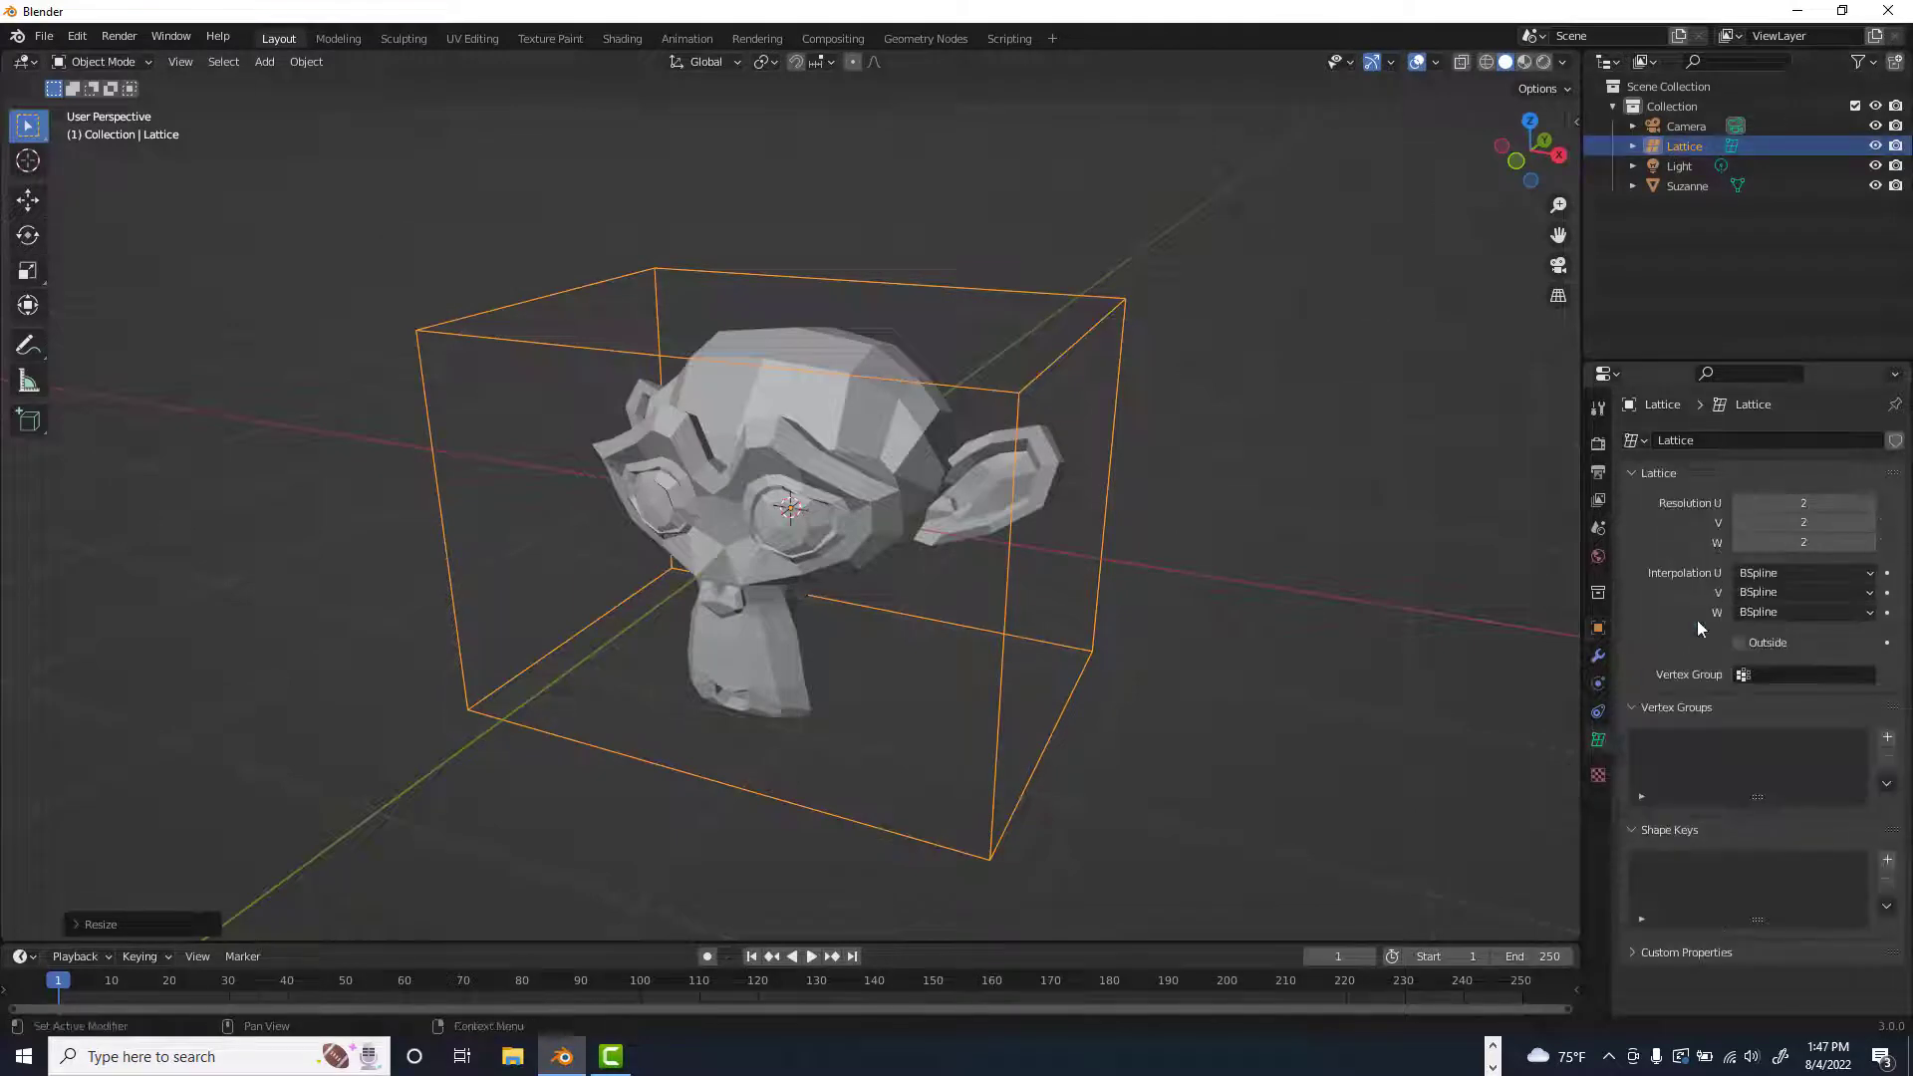
{"action": "left_click", "coordinate": [1803, 502]}
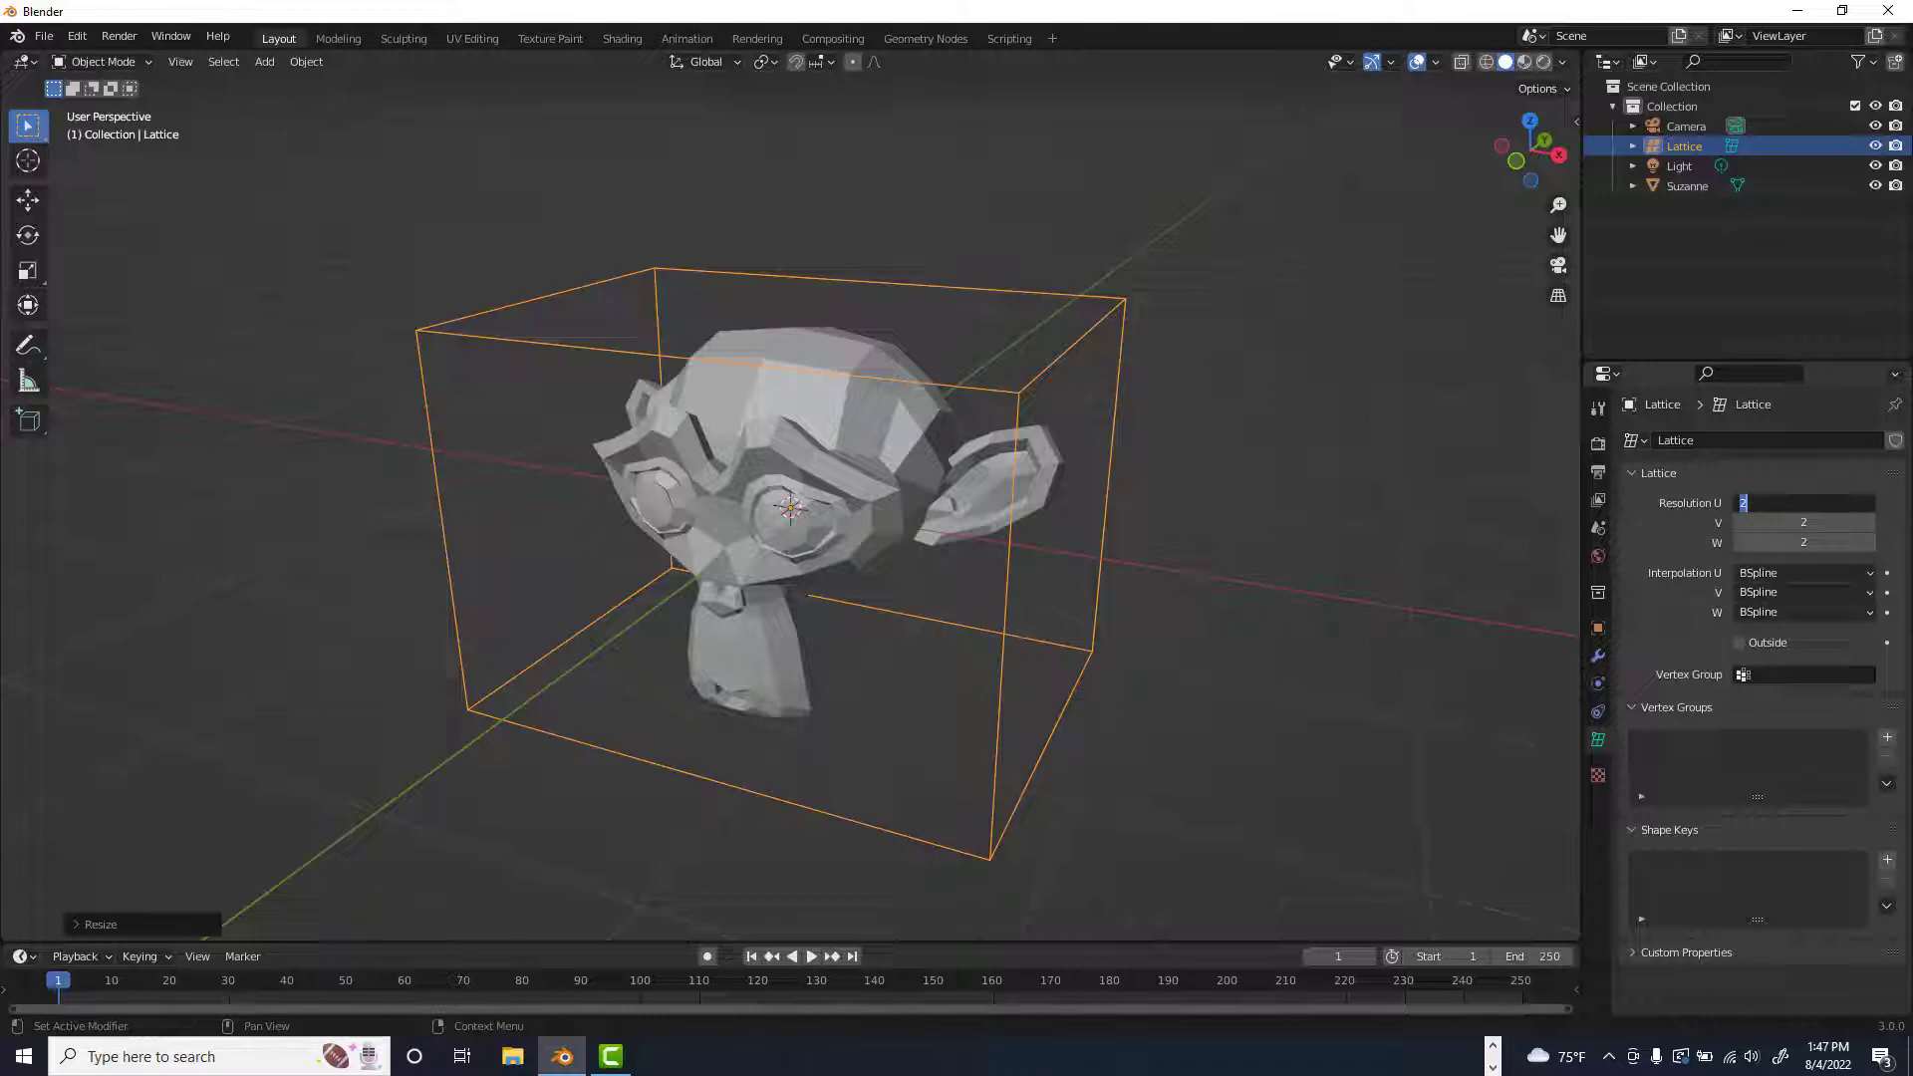
{"action": "key", "text": "Return"}
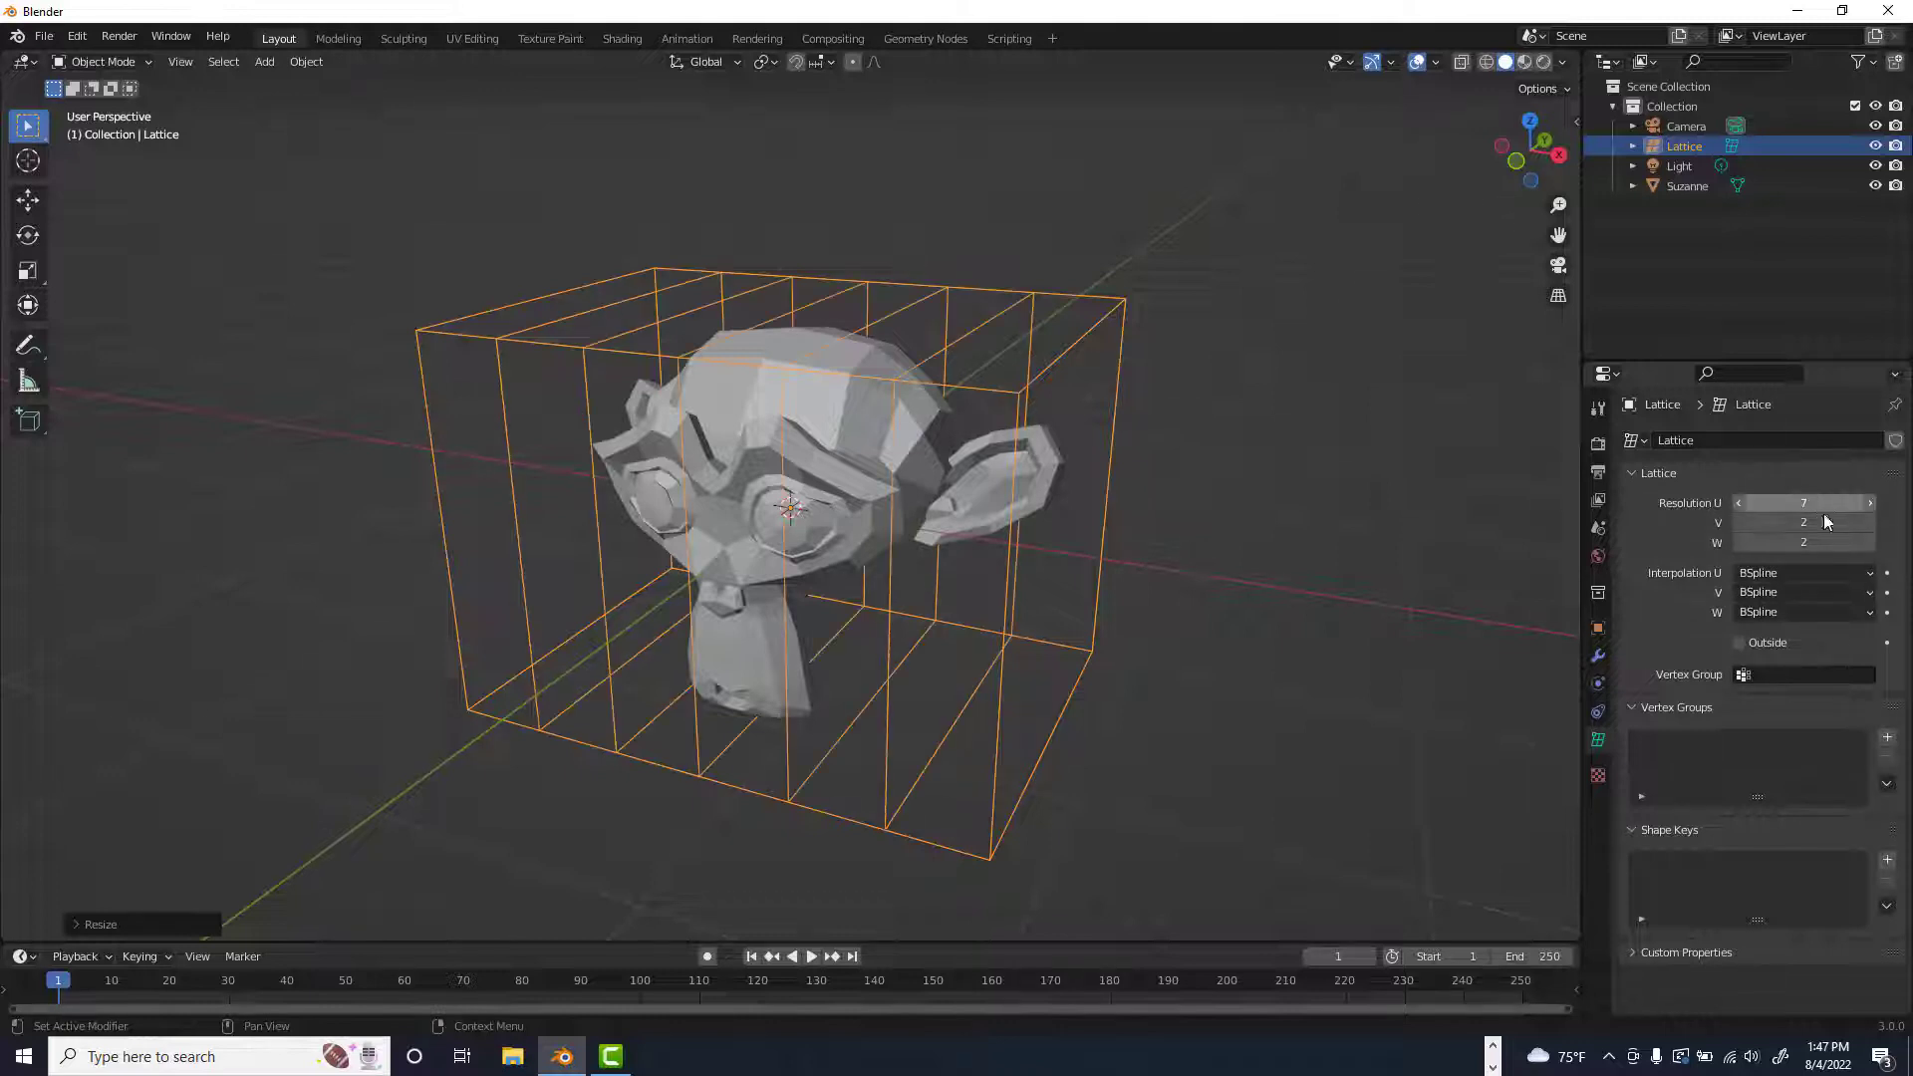
Step: Set the lattice's V resolution to 5
{"action": "left_click", "coordinate": [1826, 522]}
{"action": "type", "text": "5"}
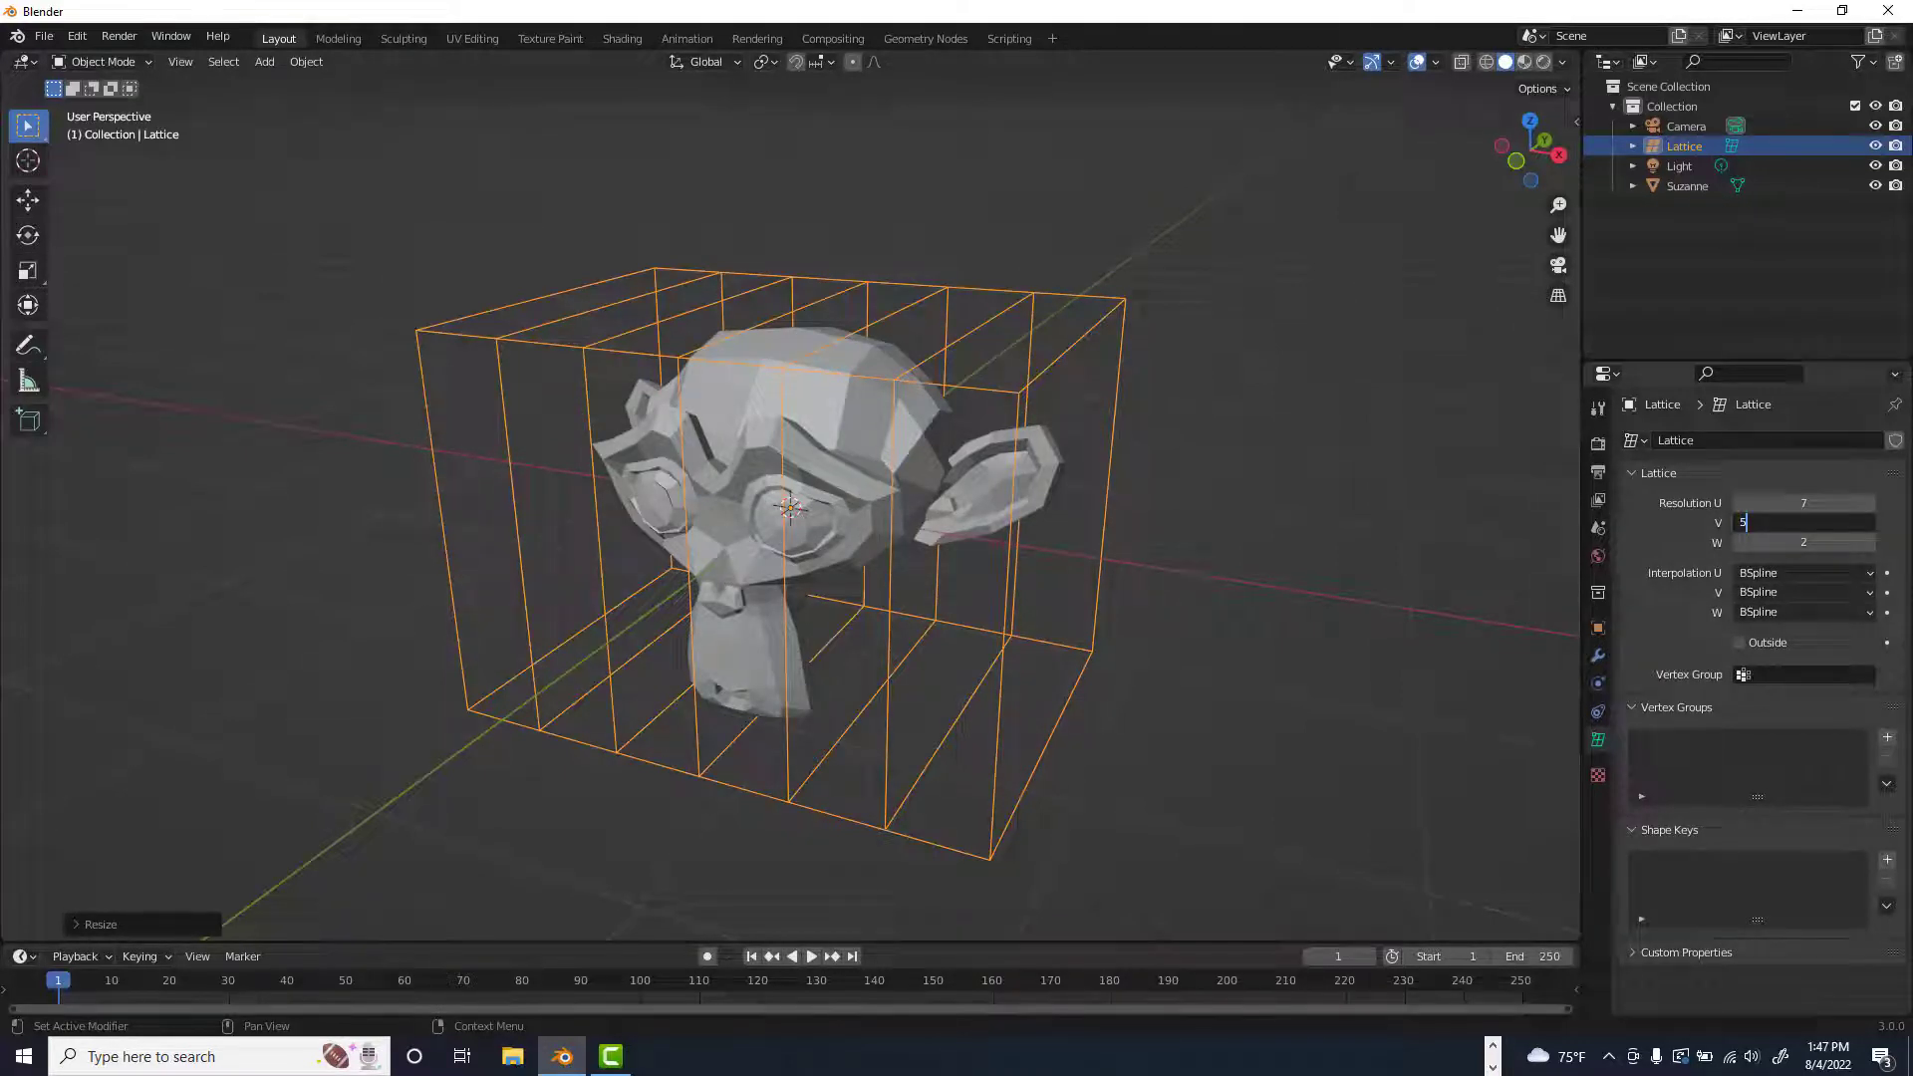
{"action": "key", "text": "Return"}
Step: Set the lattice's V resolution to 2 and its W resolution to 5
{"action": "left_click", "coordinate": [1784, 524]}
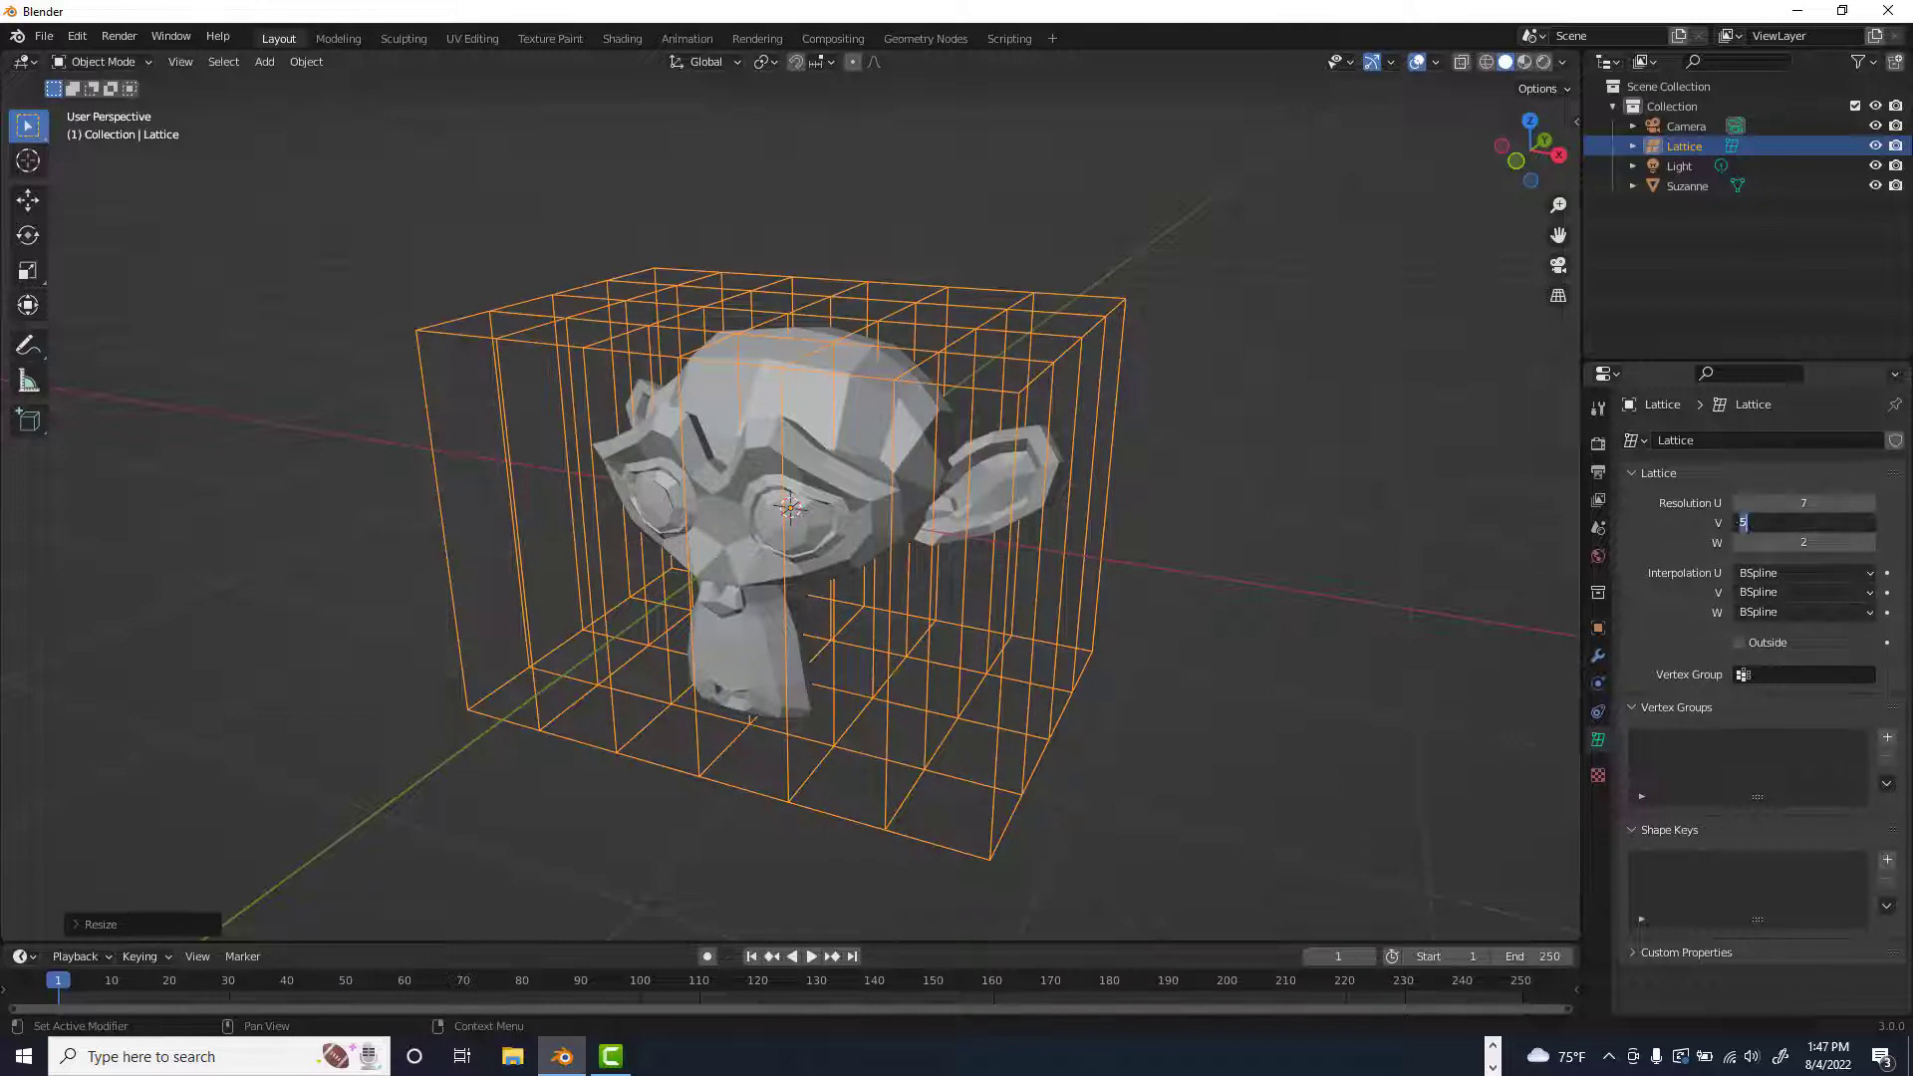
{"action": "type", "text": "2"}
{"action": "key", "text": "Tab"}
{"action": "type", "text": "5"}
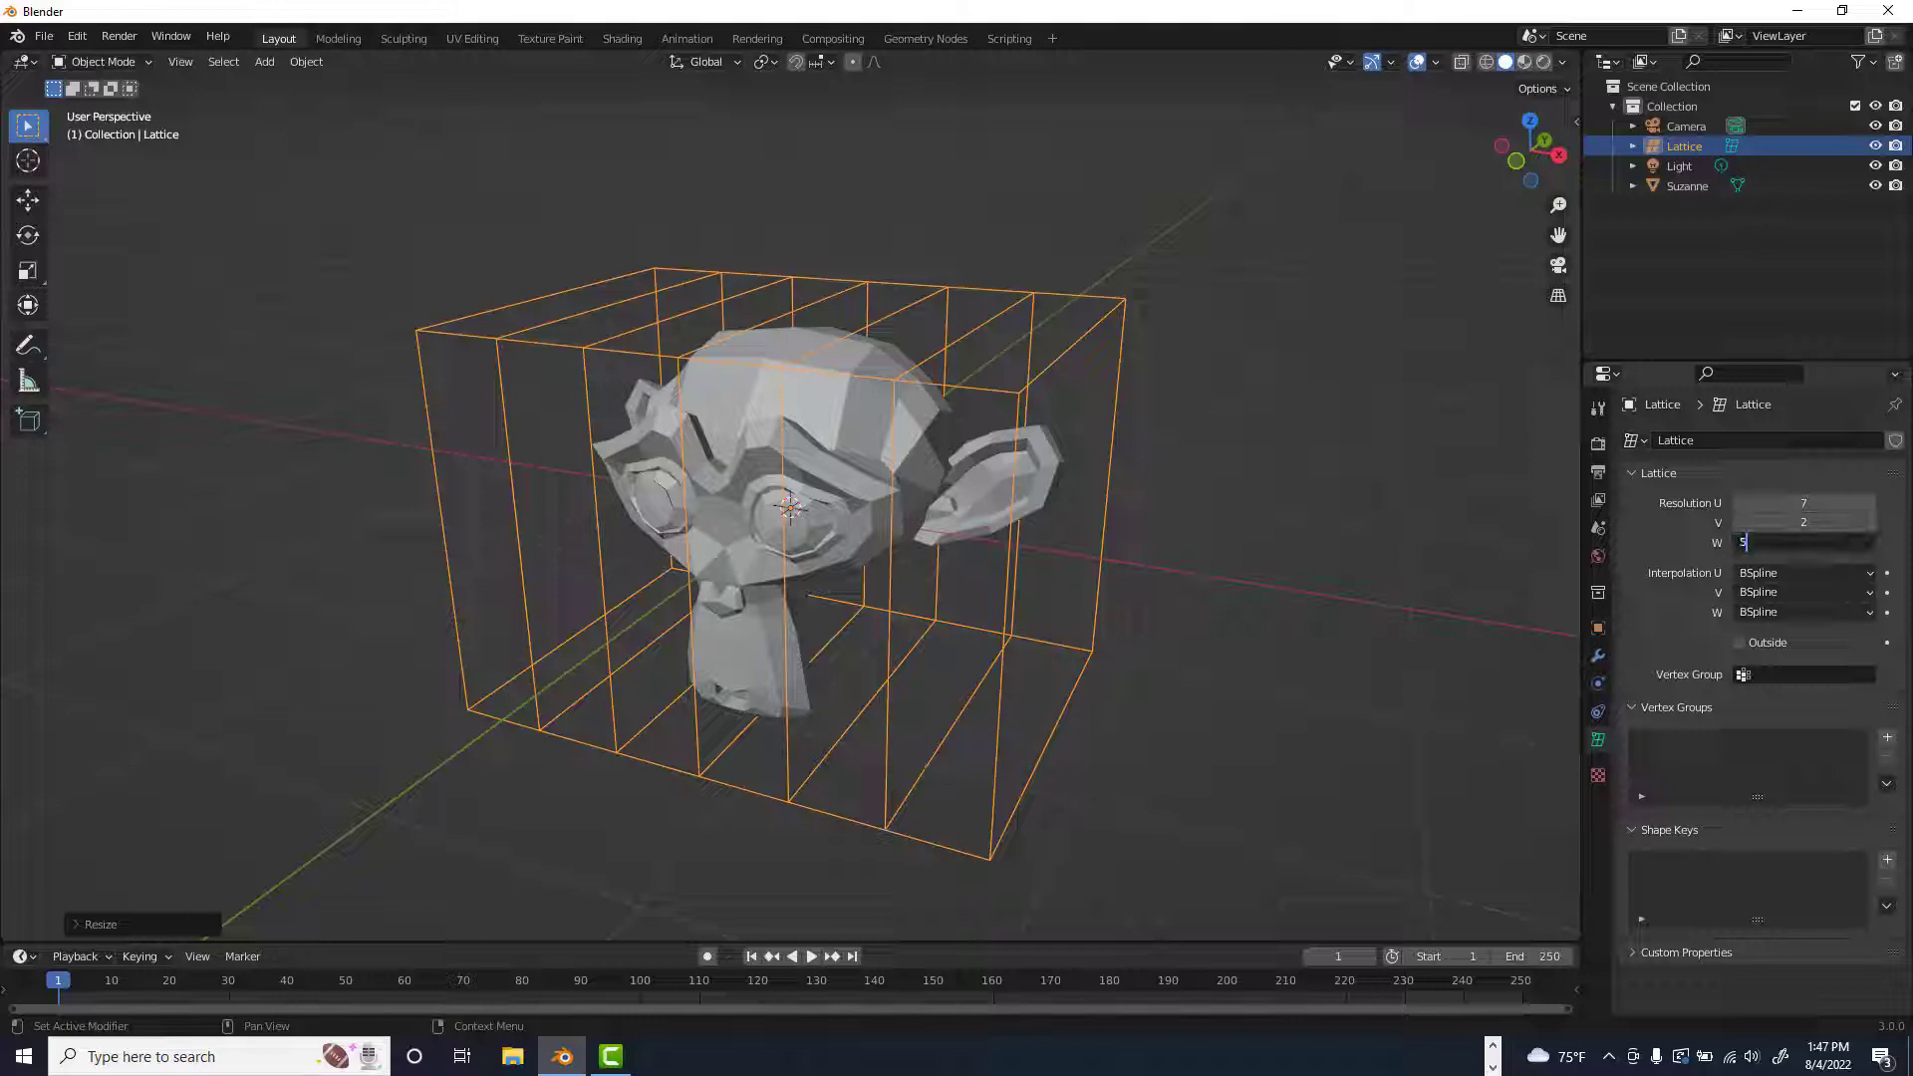
{"action": "key", "text": "Return"}
Step: Add a Lattice modifier to the monkey head and assign the Lattice object as its target
{"action": "mouse_move", "coordinate": [1217, 386]}
{"action": "middle_mouse_down"}
{"action": "mouse_move", "coordinate": [1289, 375]}
{"action": "mouse_move", "coordinate": [1271, 356]}
{"action": "mouse_move", "coordinate": [1132, 380]}
{"action": "mouse_move", "coordinate": [1303, 374]}
{"action": "mouse_move", "coordinate": [1245, 381]}
{"action": "middle_mouse_up"}
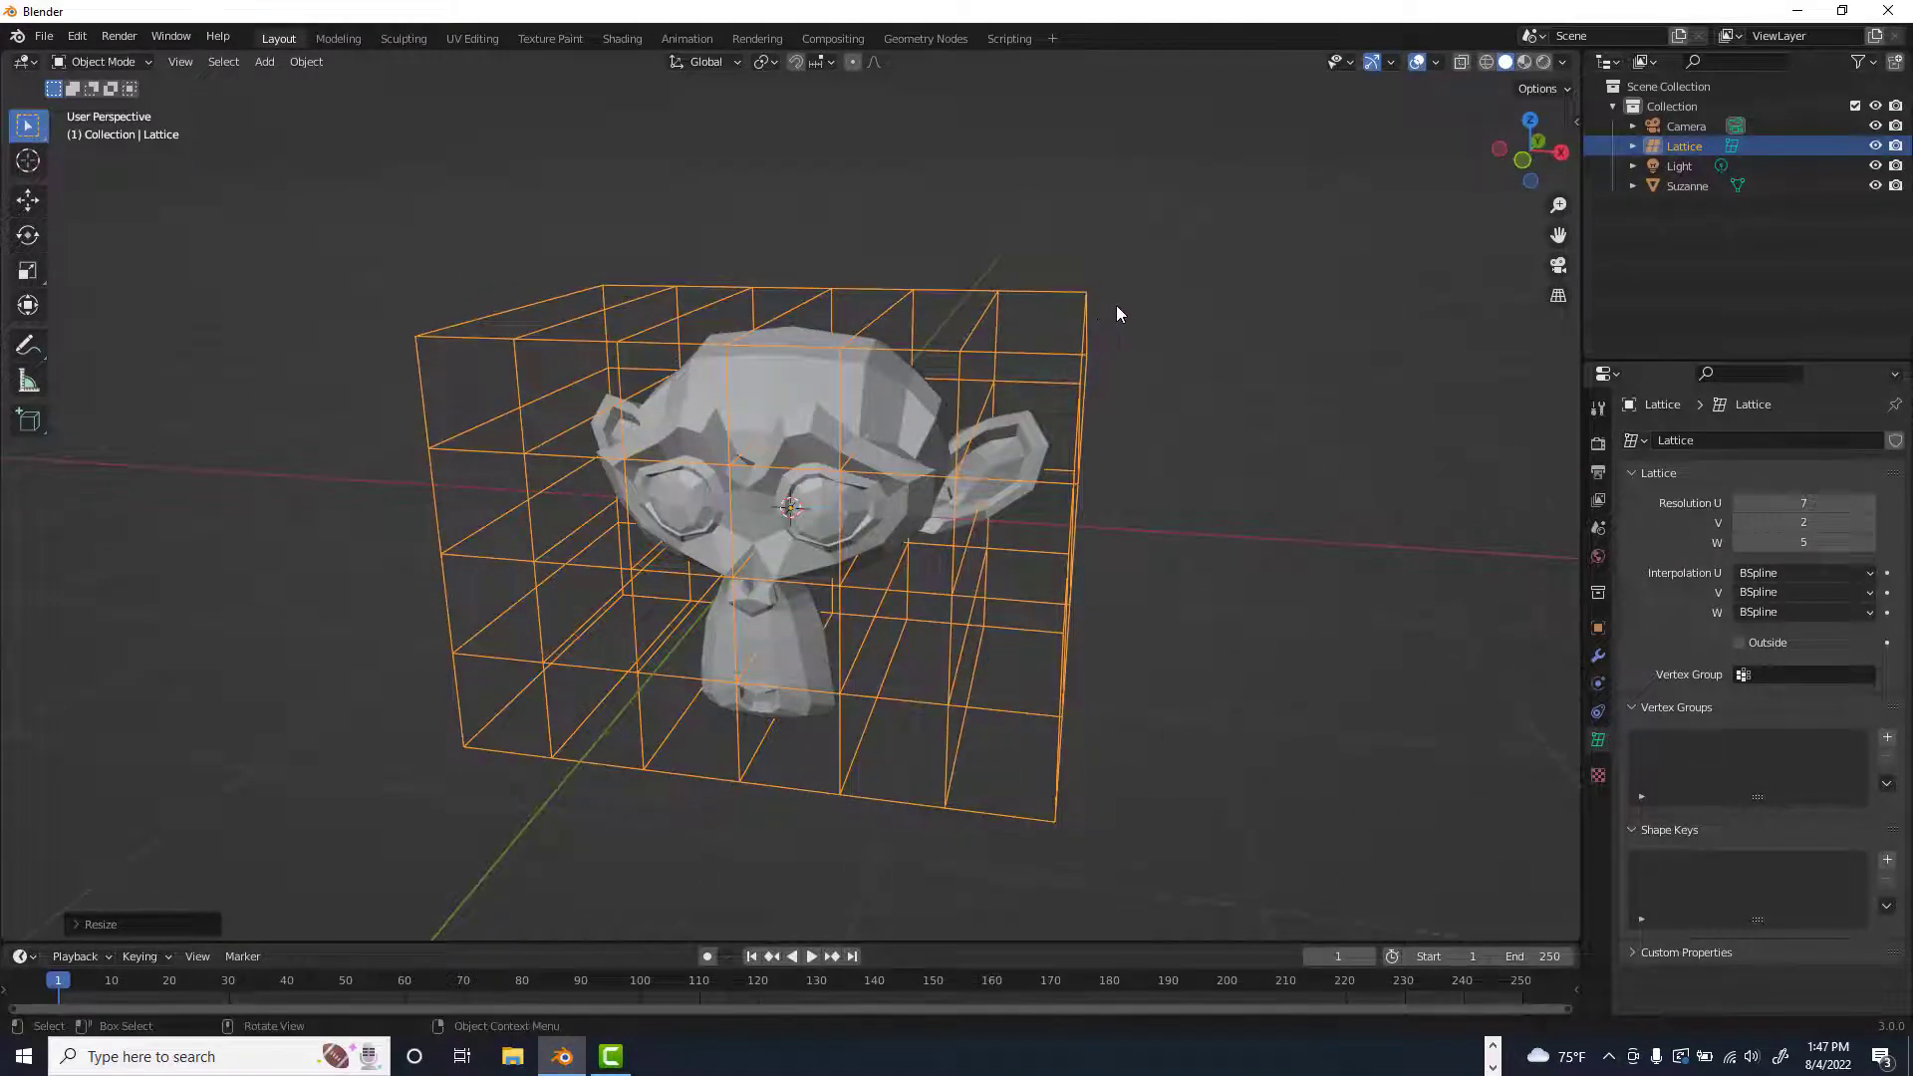
{"action": "middle_click_drag", "start_coordinate": [1116, 305], "coordinate": [1106, 304]}
{"action": "left_click", "coordinate": [767, 384]}
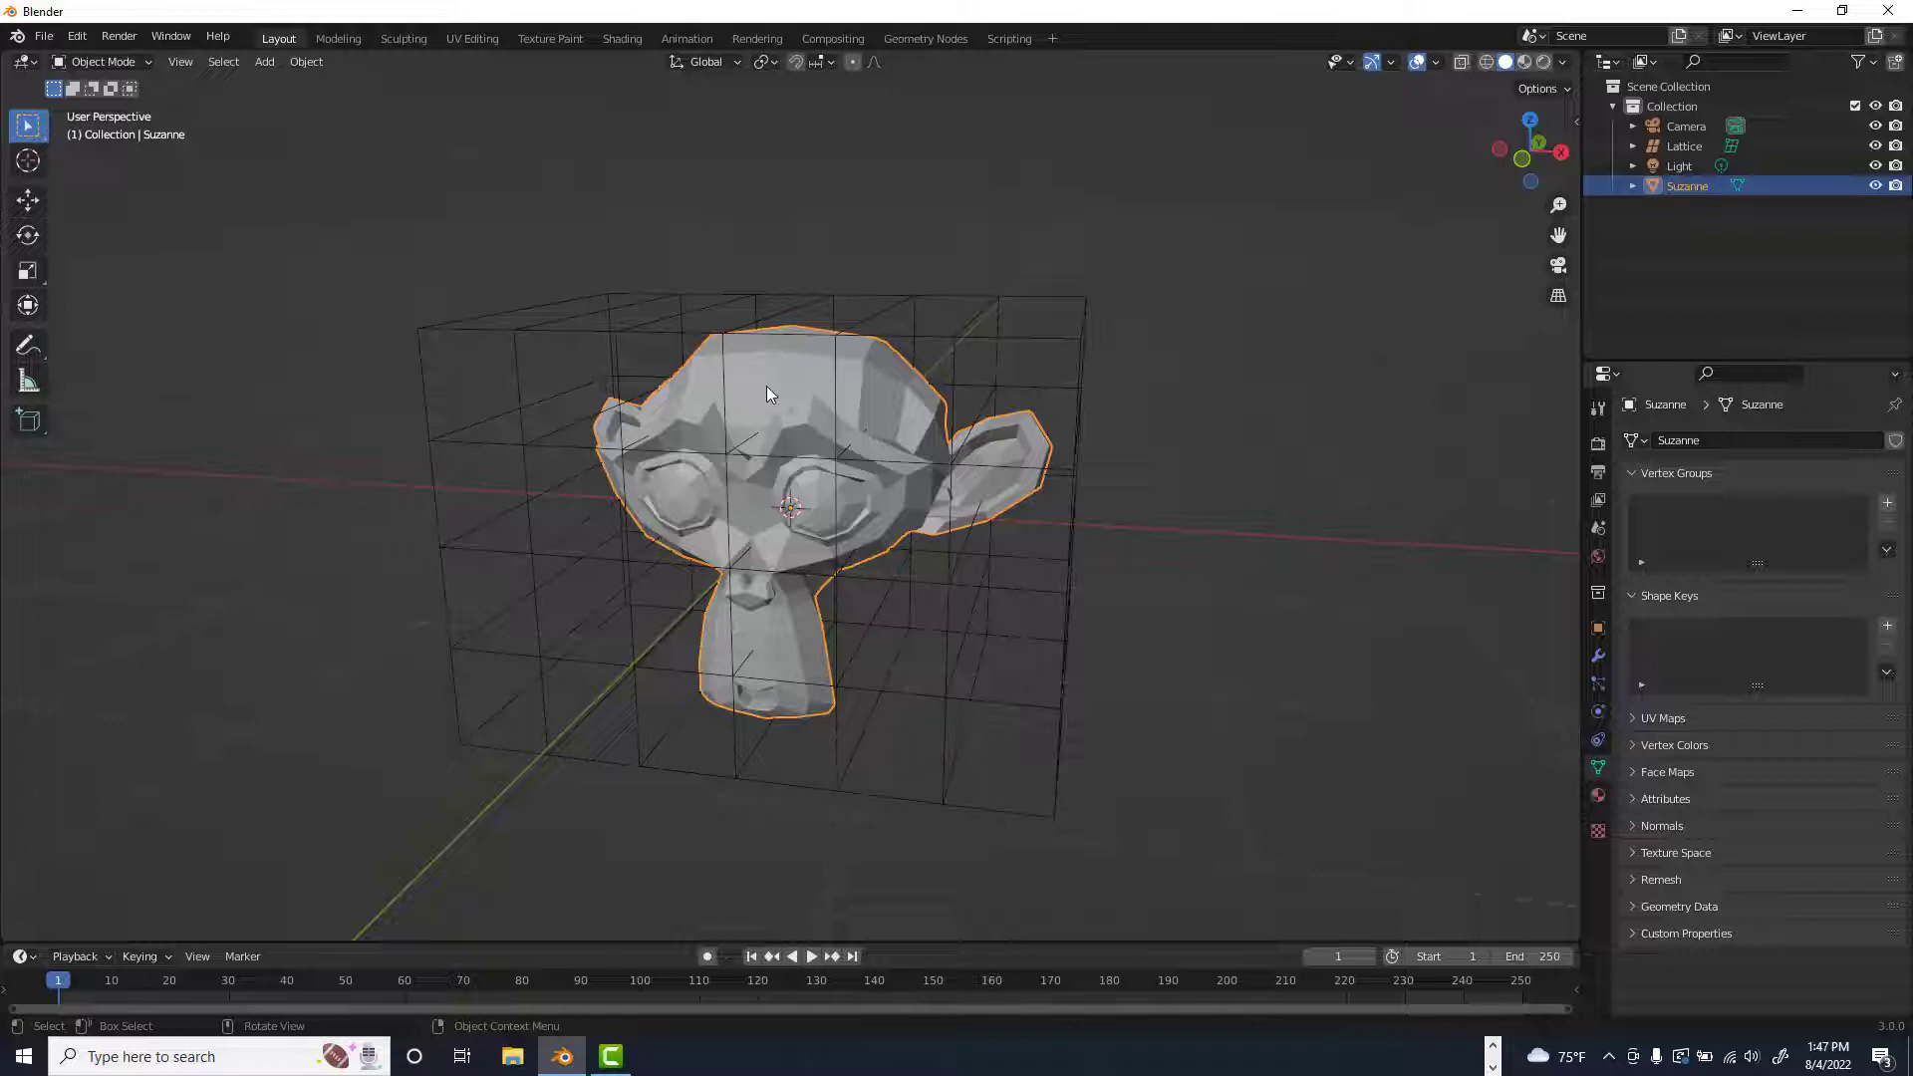
{"action": "left_click", "coordinate": [1601, 658]}
{"action": "left_click", "coordinate": [1696, 442]}
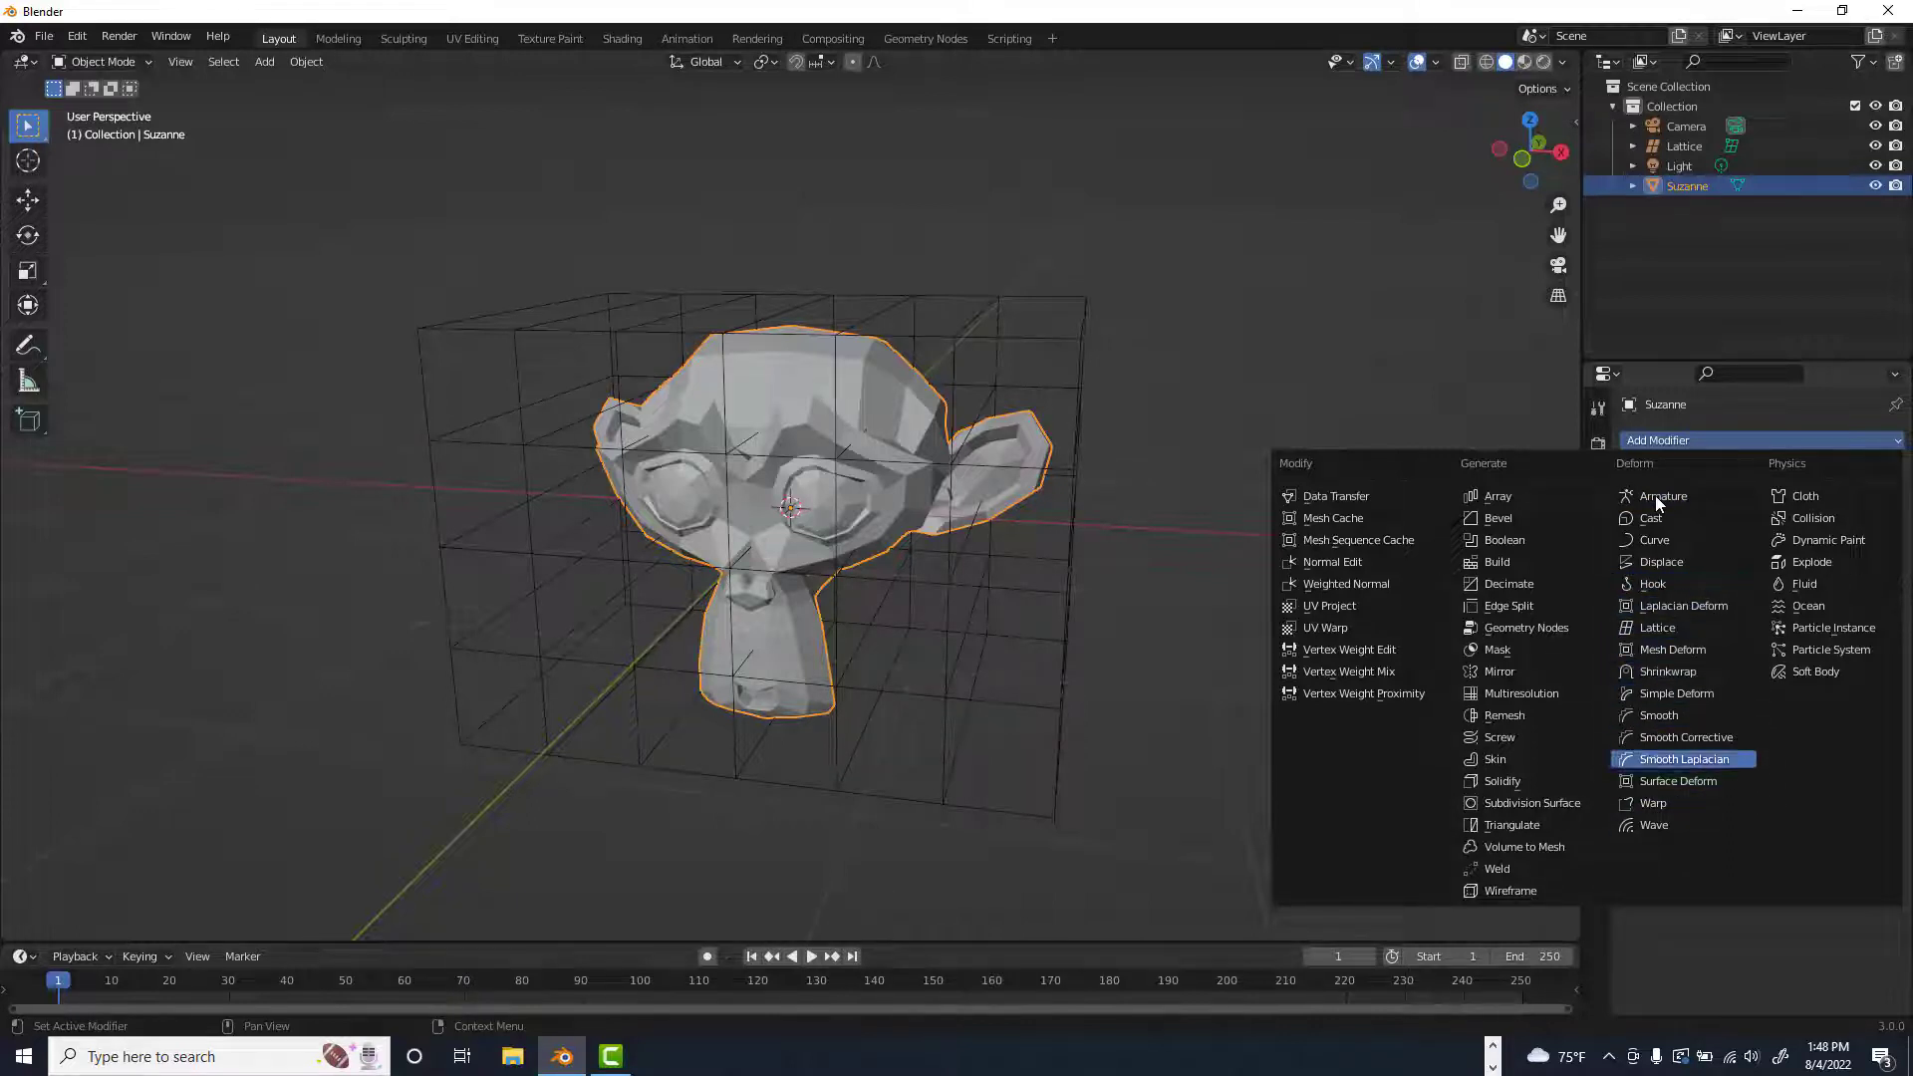
{"action": "left_click", "coordinate": [1684, 630]}
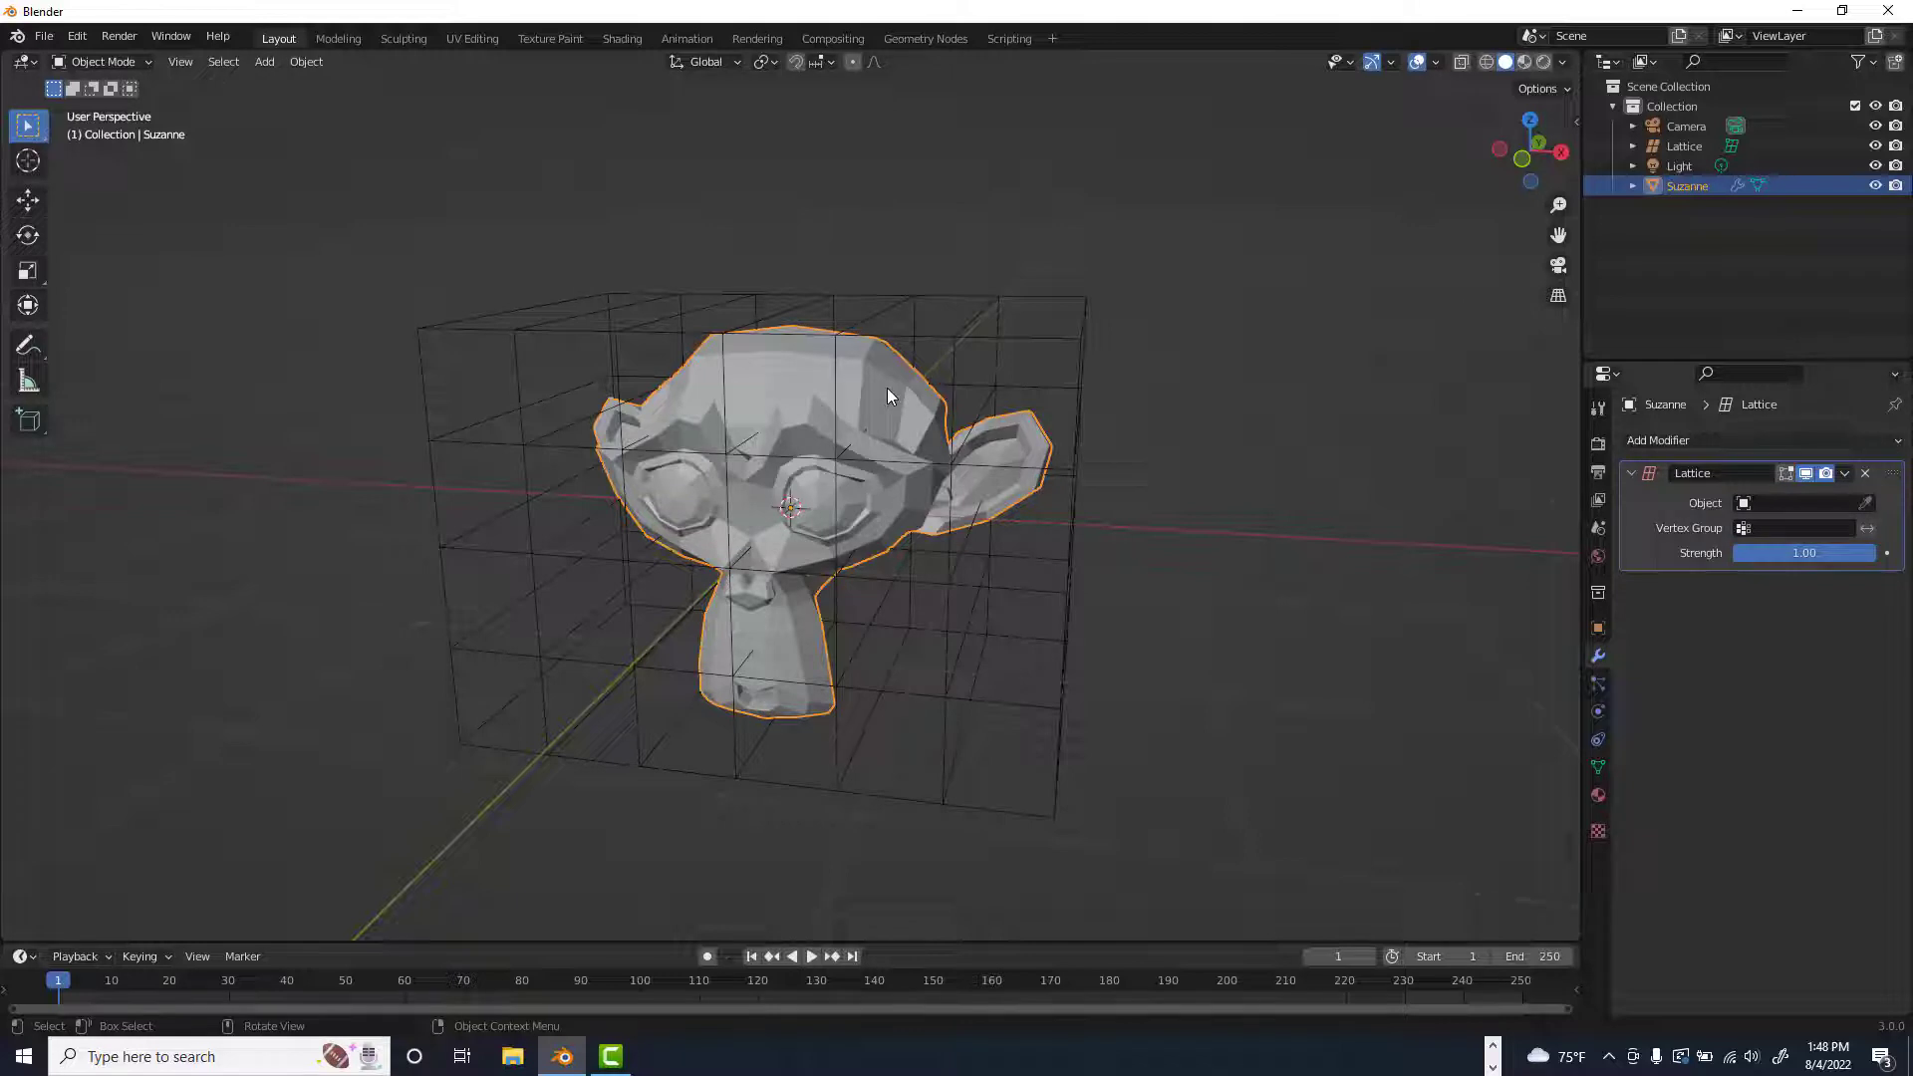
{"action": "left_click", "coordinate": [1799, 503]}
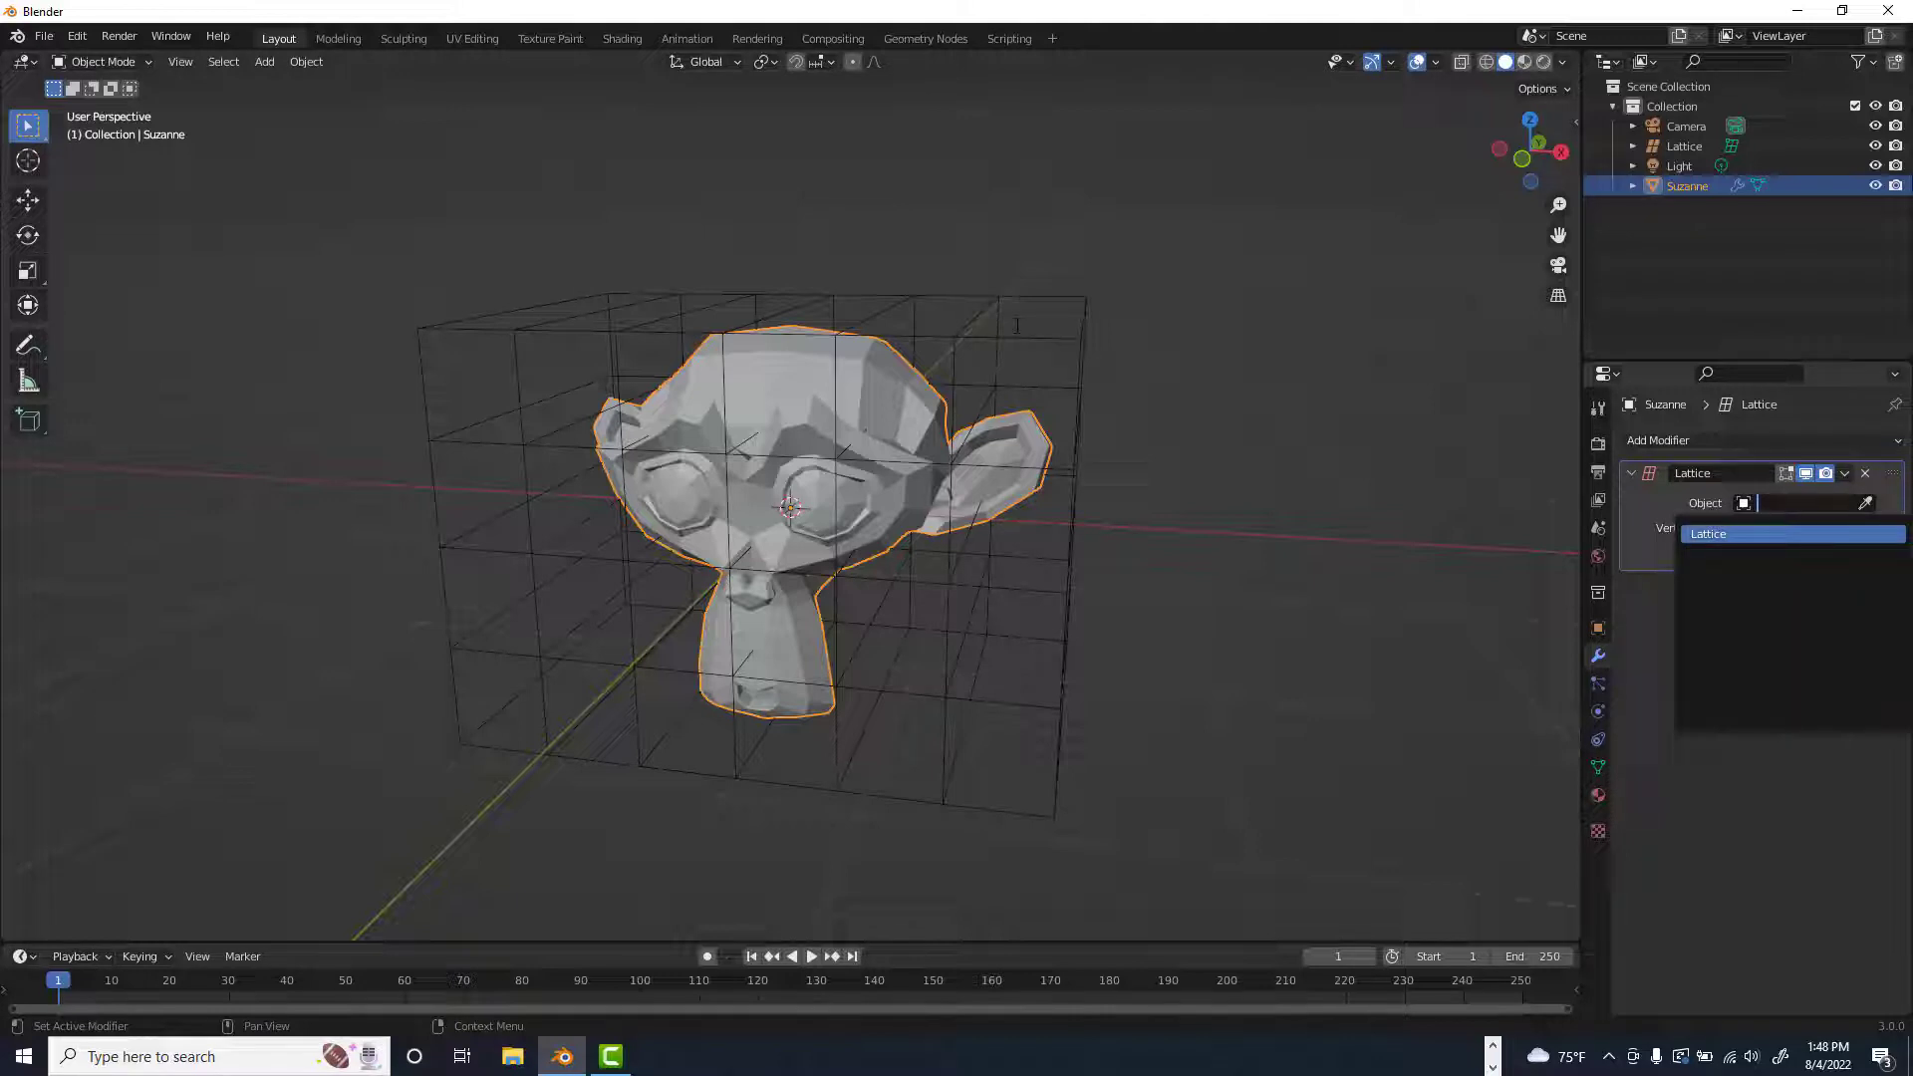
{"action": "left_click", "coordinate": [1724, 534]}
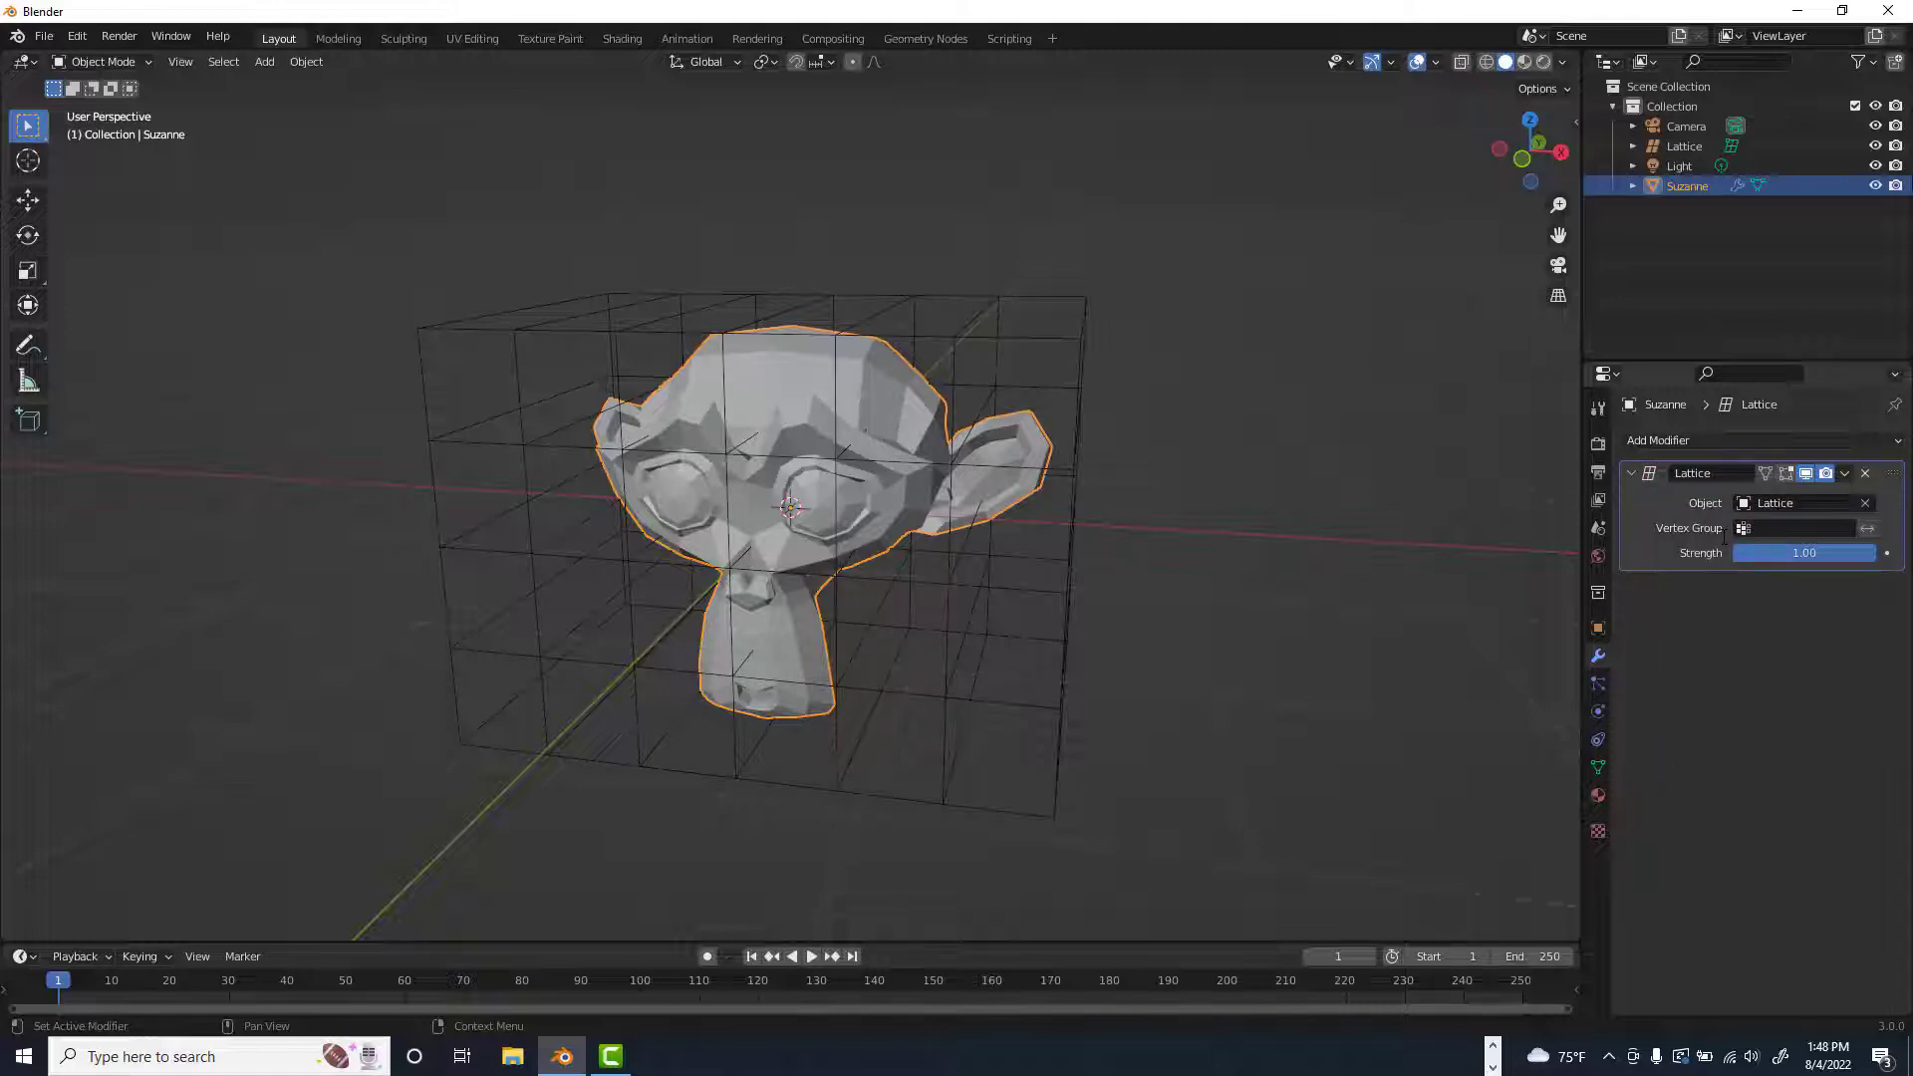
Step: Select the lattice and enter Edit Mode to expose its control points
{"action": "left_click", "coordinate": [1033, 334]}
{"action": "middle_click_drag", "start_coordinate": [1118, 341], "coordinate": [1050, 290]}
{"action": "key", "text": "Tab"}
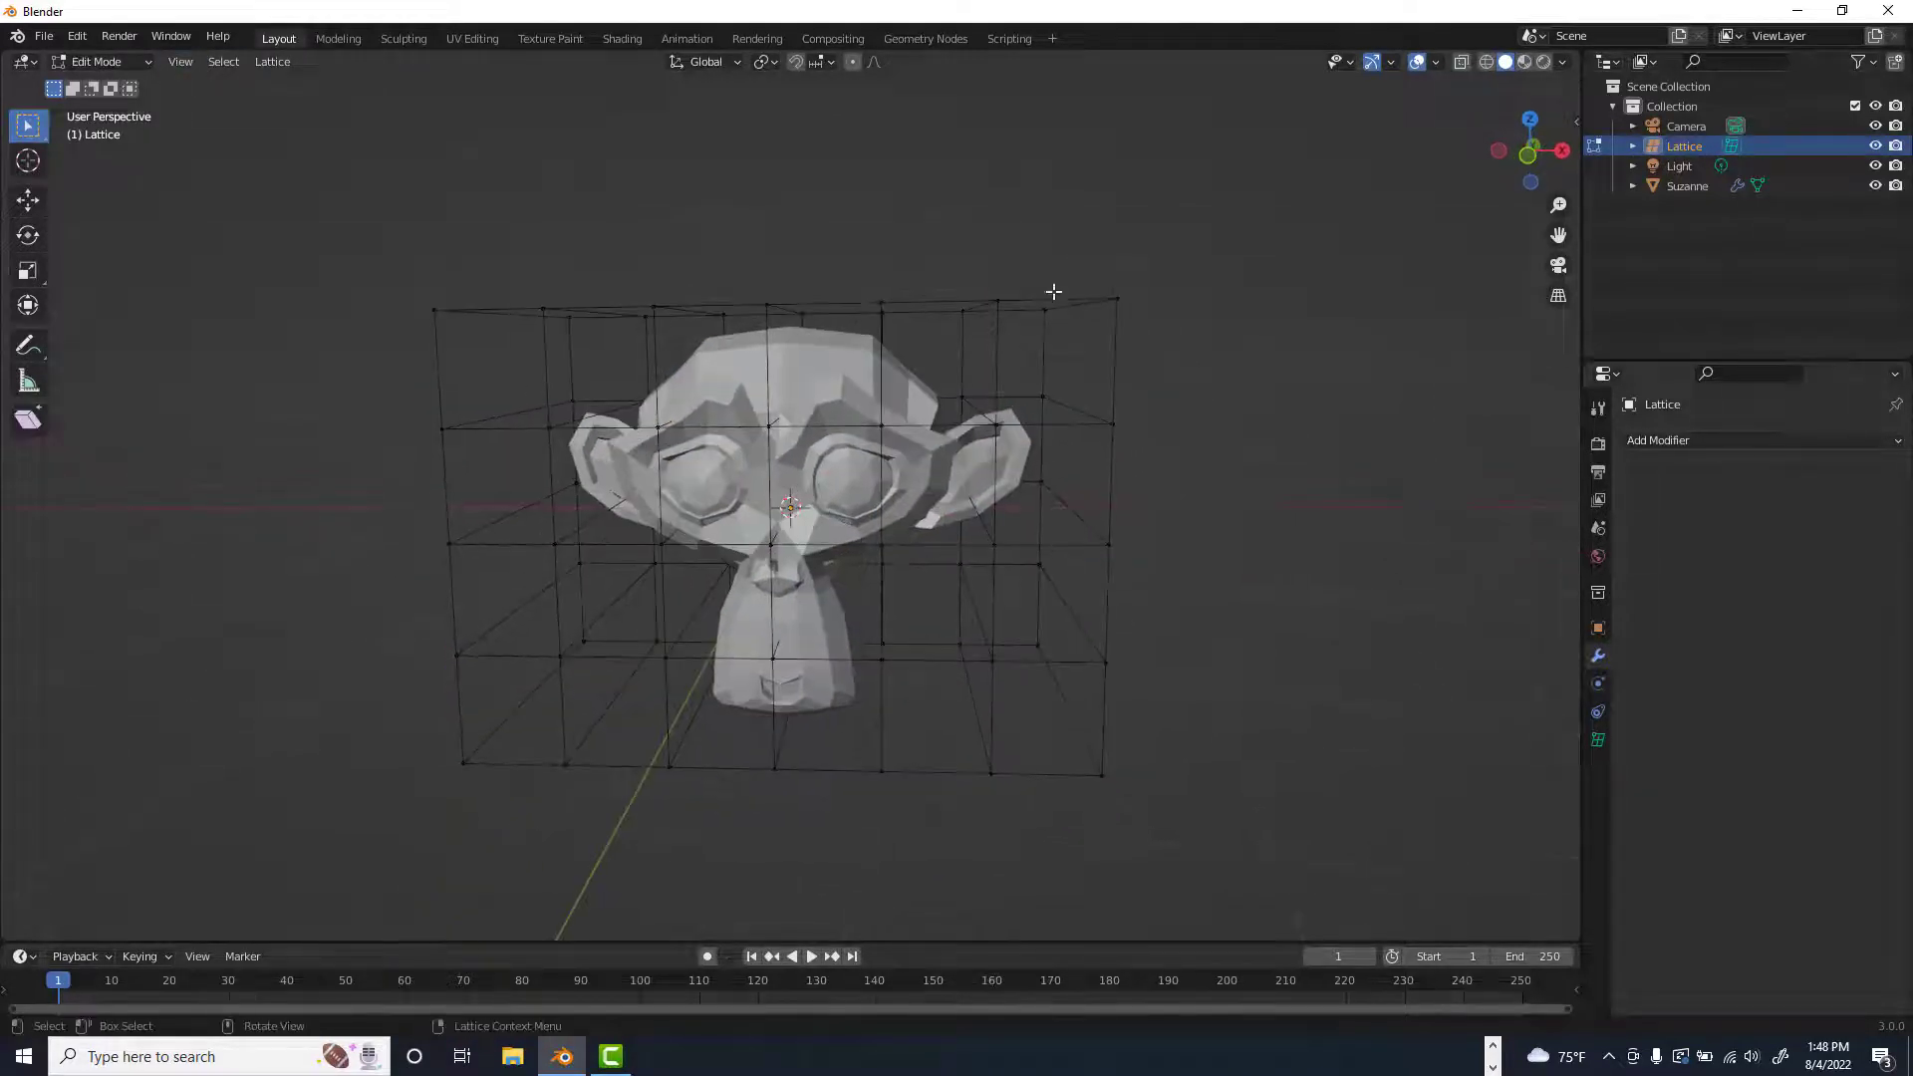
Step: Try moving only the top row of outer lattice points on the +X side, and undo the move
{"action": "left_click_drag", "start_coordinate": [939, 257], "coordinate": [1221, 370]}
{"action": "left_click", "coordinate": [27, 202]}
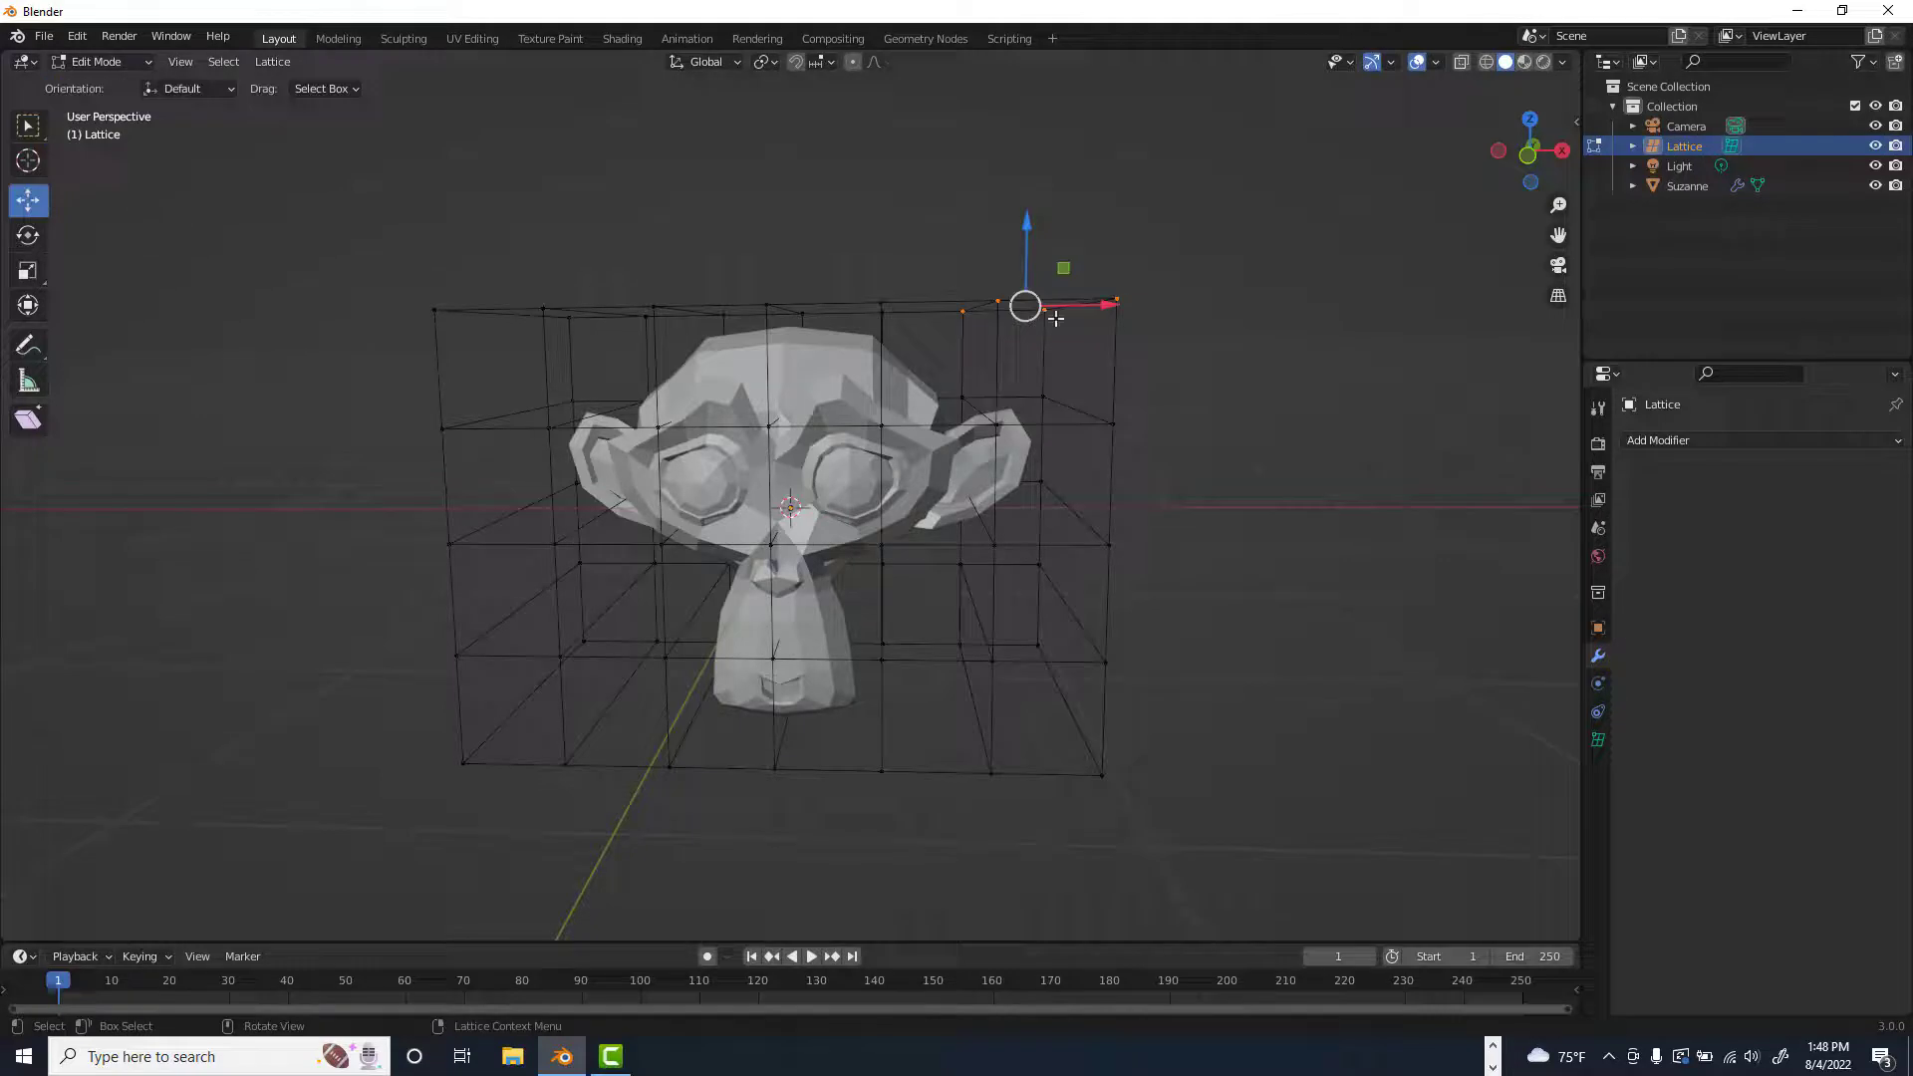
{"action": "left_click_drag", "start_coordinate": [1026, 307], "coordinate": [1057, 270]}
{"action": "key", "text": "ctrl+z"}
Step: Move the upper two rows of outer lattice points on the +X side up and outward to stretch the ear
{"action": "left_click_drag", "start_coordinate": [942, 351], "coordinate": [1161, 447]}
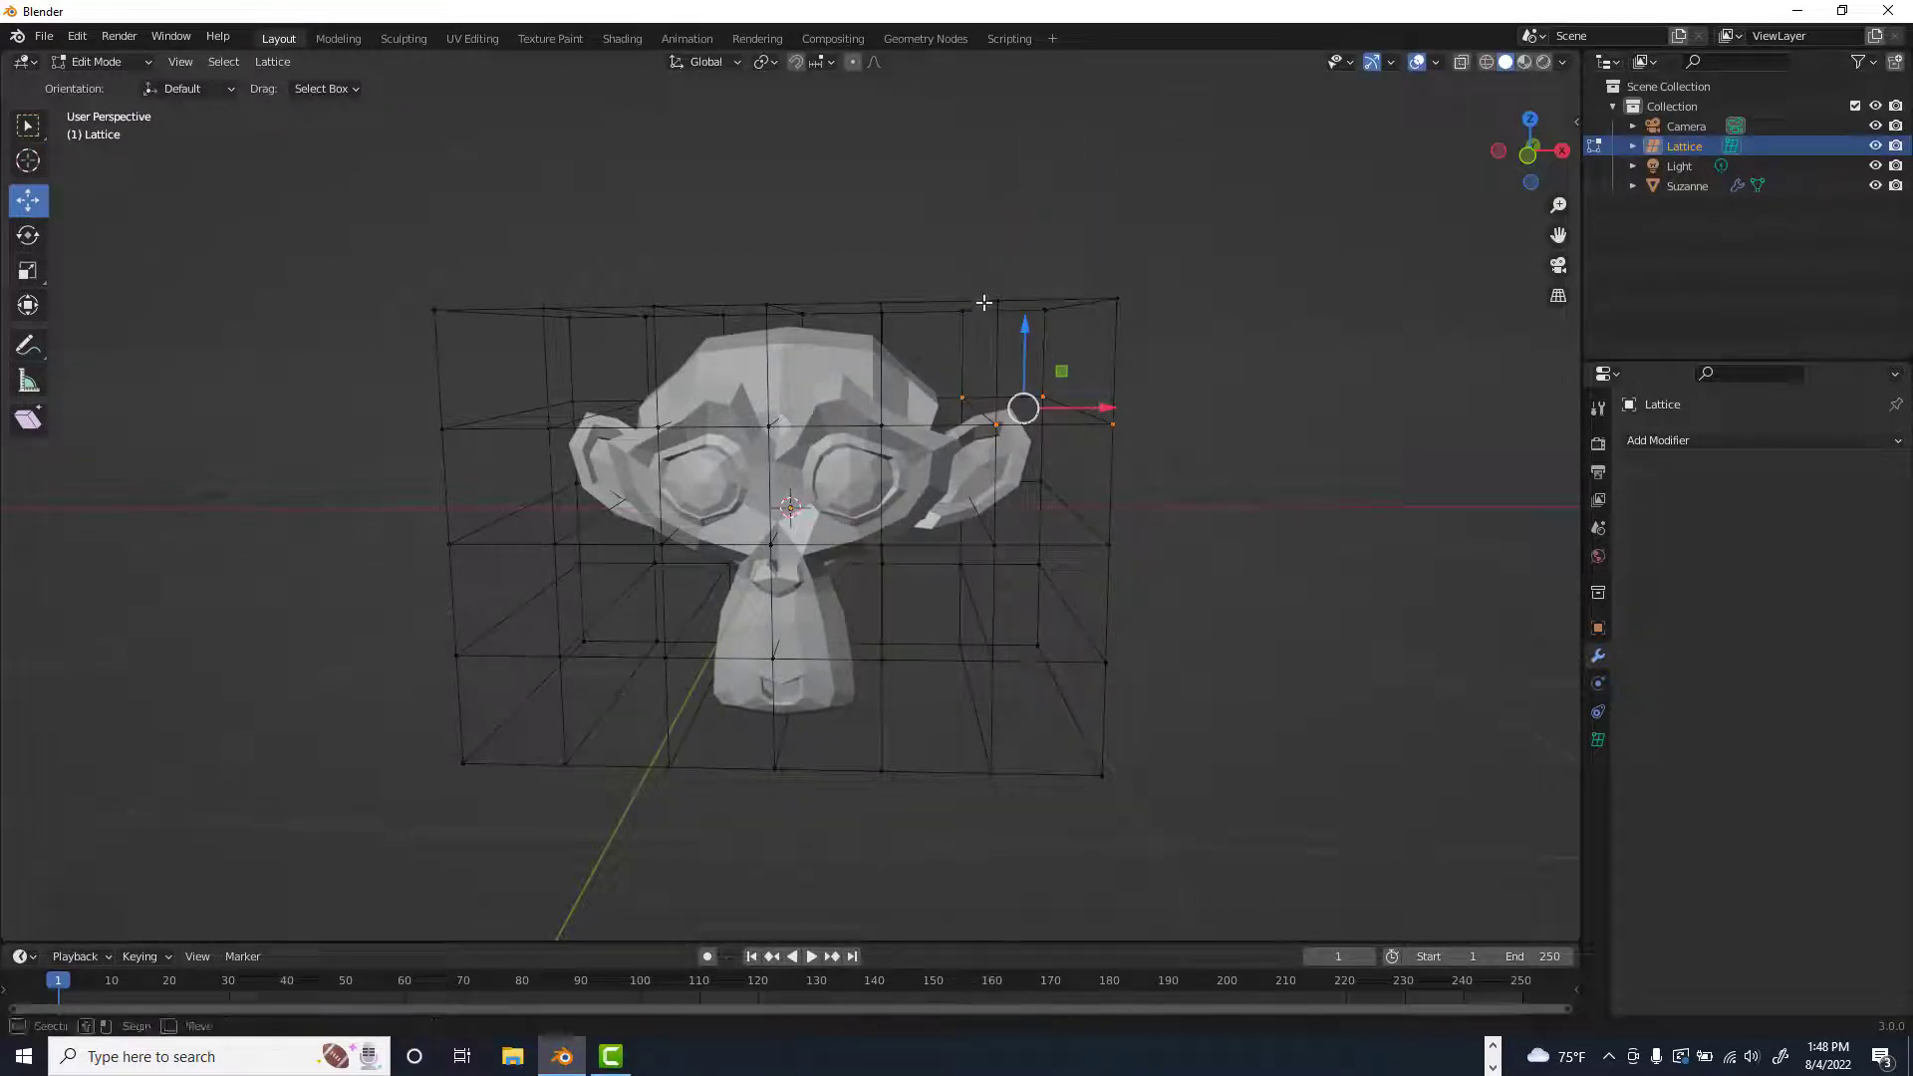
{"action": "left_click_drag", "start_coordinate": [939, 253], "coordinate": [1207, 449]}
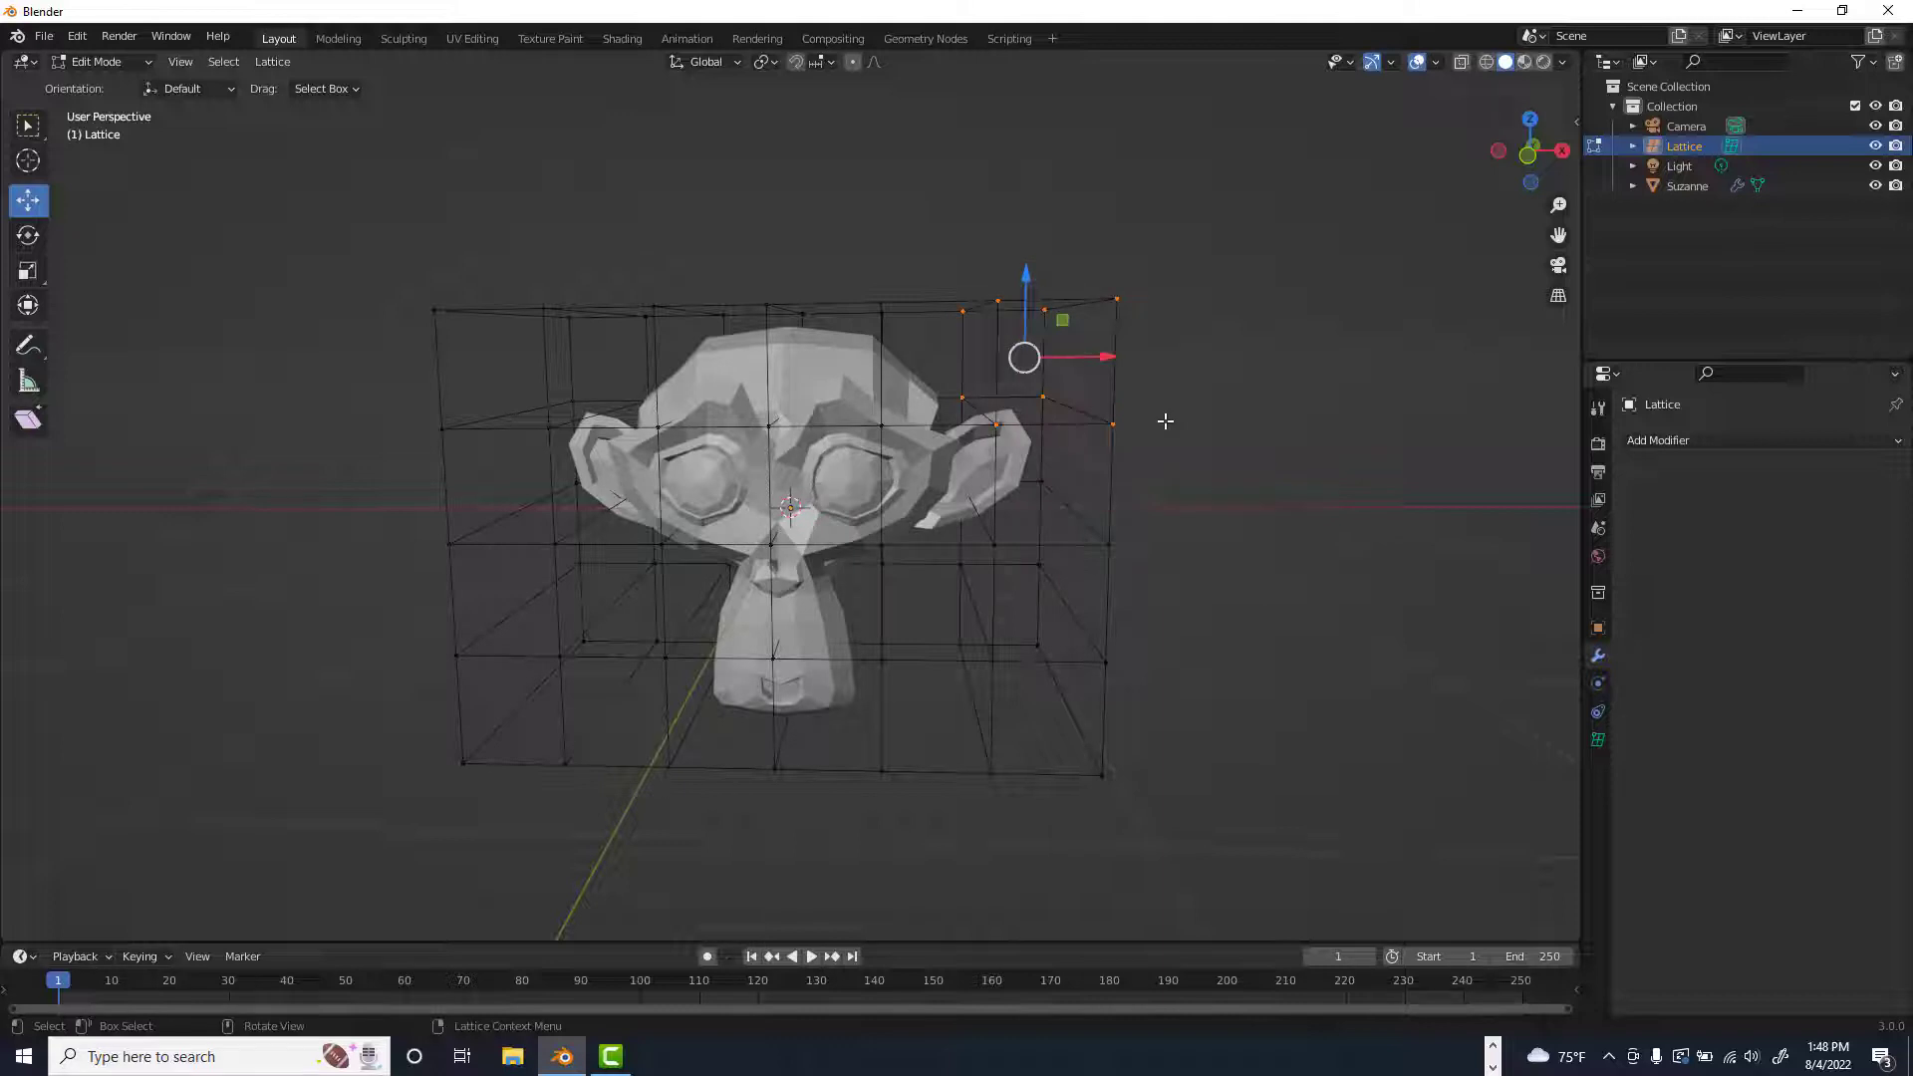
{"action": "key", "text": "g"}
{"action": "left_click", "coordinate": [1236, 370]}
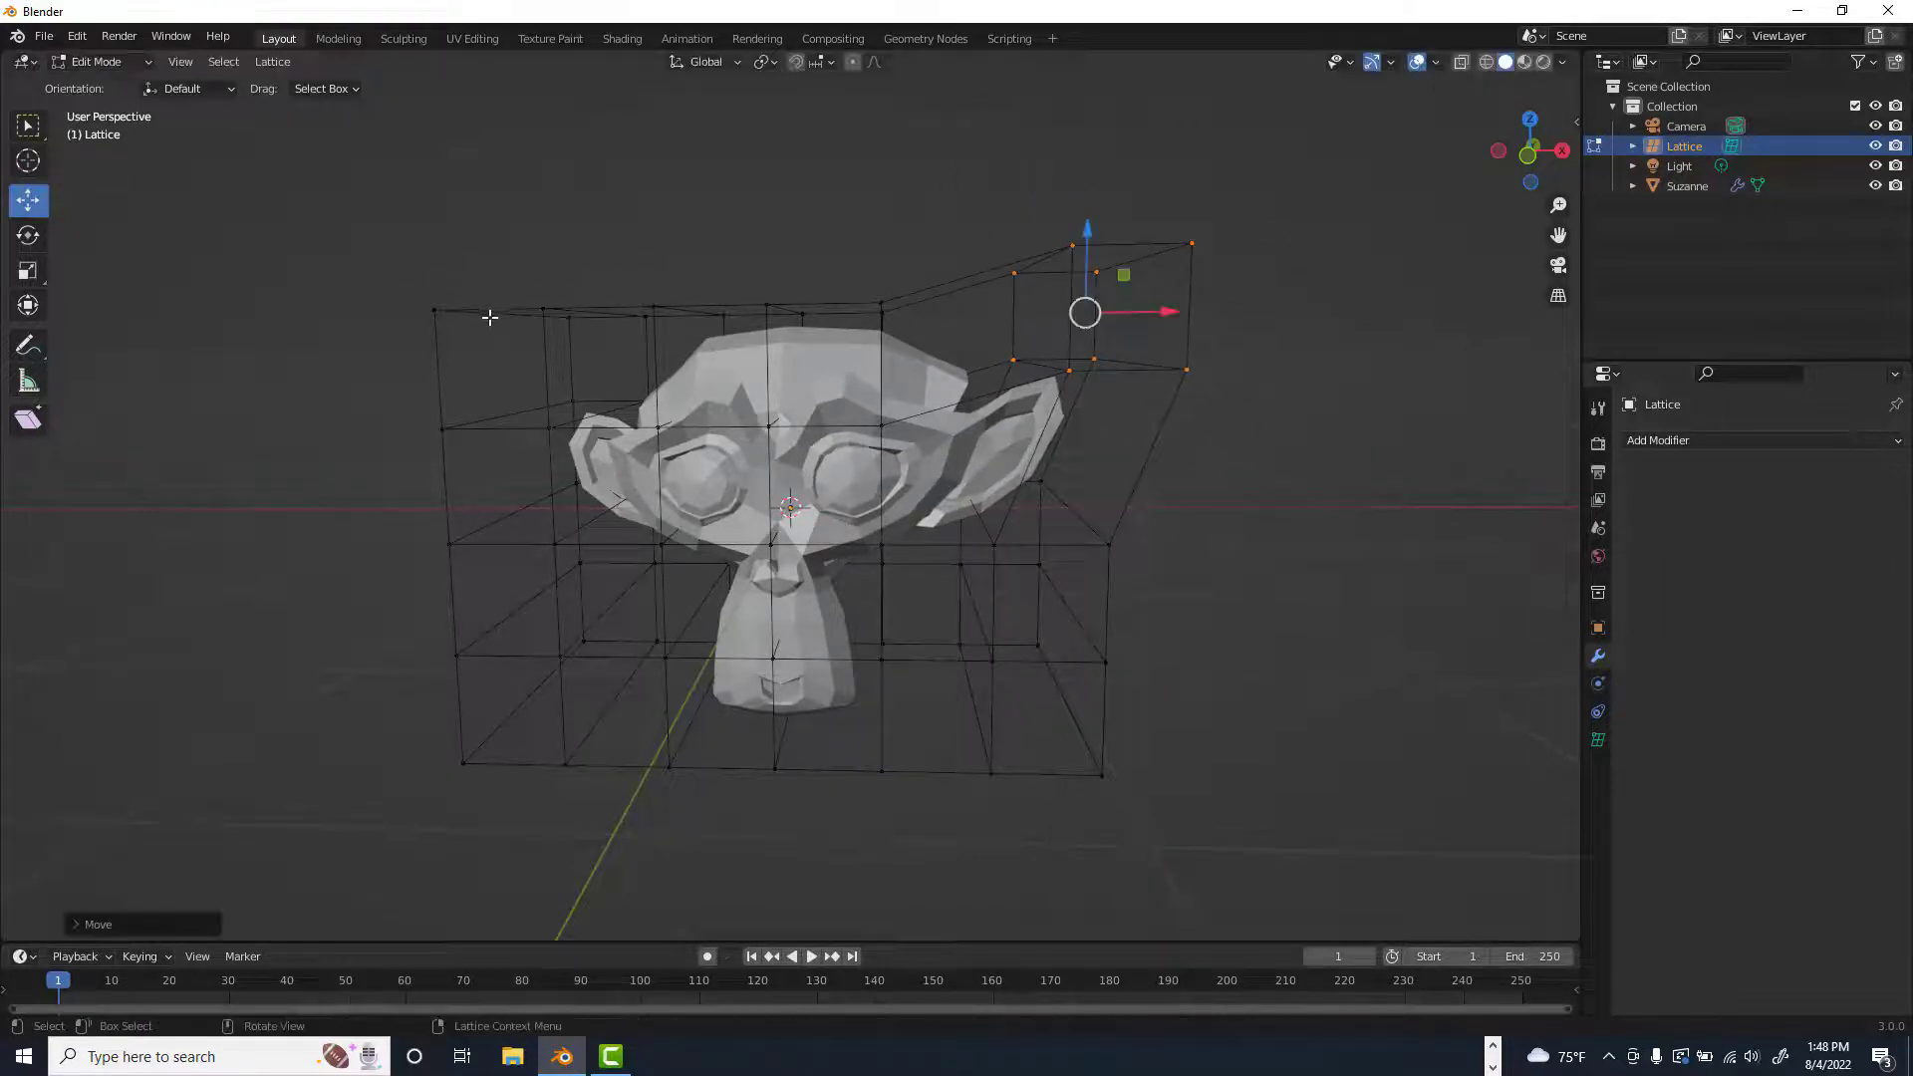
Step: Move the upper two rows of outer lattice points on the -X side up and outward to stretch the opposite ear
{"action": "mouse_move", "coordinate": [419, 275]}
{"action": "middle_mouse_down"}
{"action": "mouse_move", "coordinate": [435, 282]}
{"action": "mouse_move", "coordinate": [397, 256]}
{"action": "middle_mouse_up"}
{"action": "left_click_drag", "start_coordinate": [387, 245], "coordinate": [633, 449]}
{"action": "key", "text": "g"}
{"action": "left_click", "coordinate": [538, 352]}
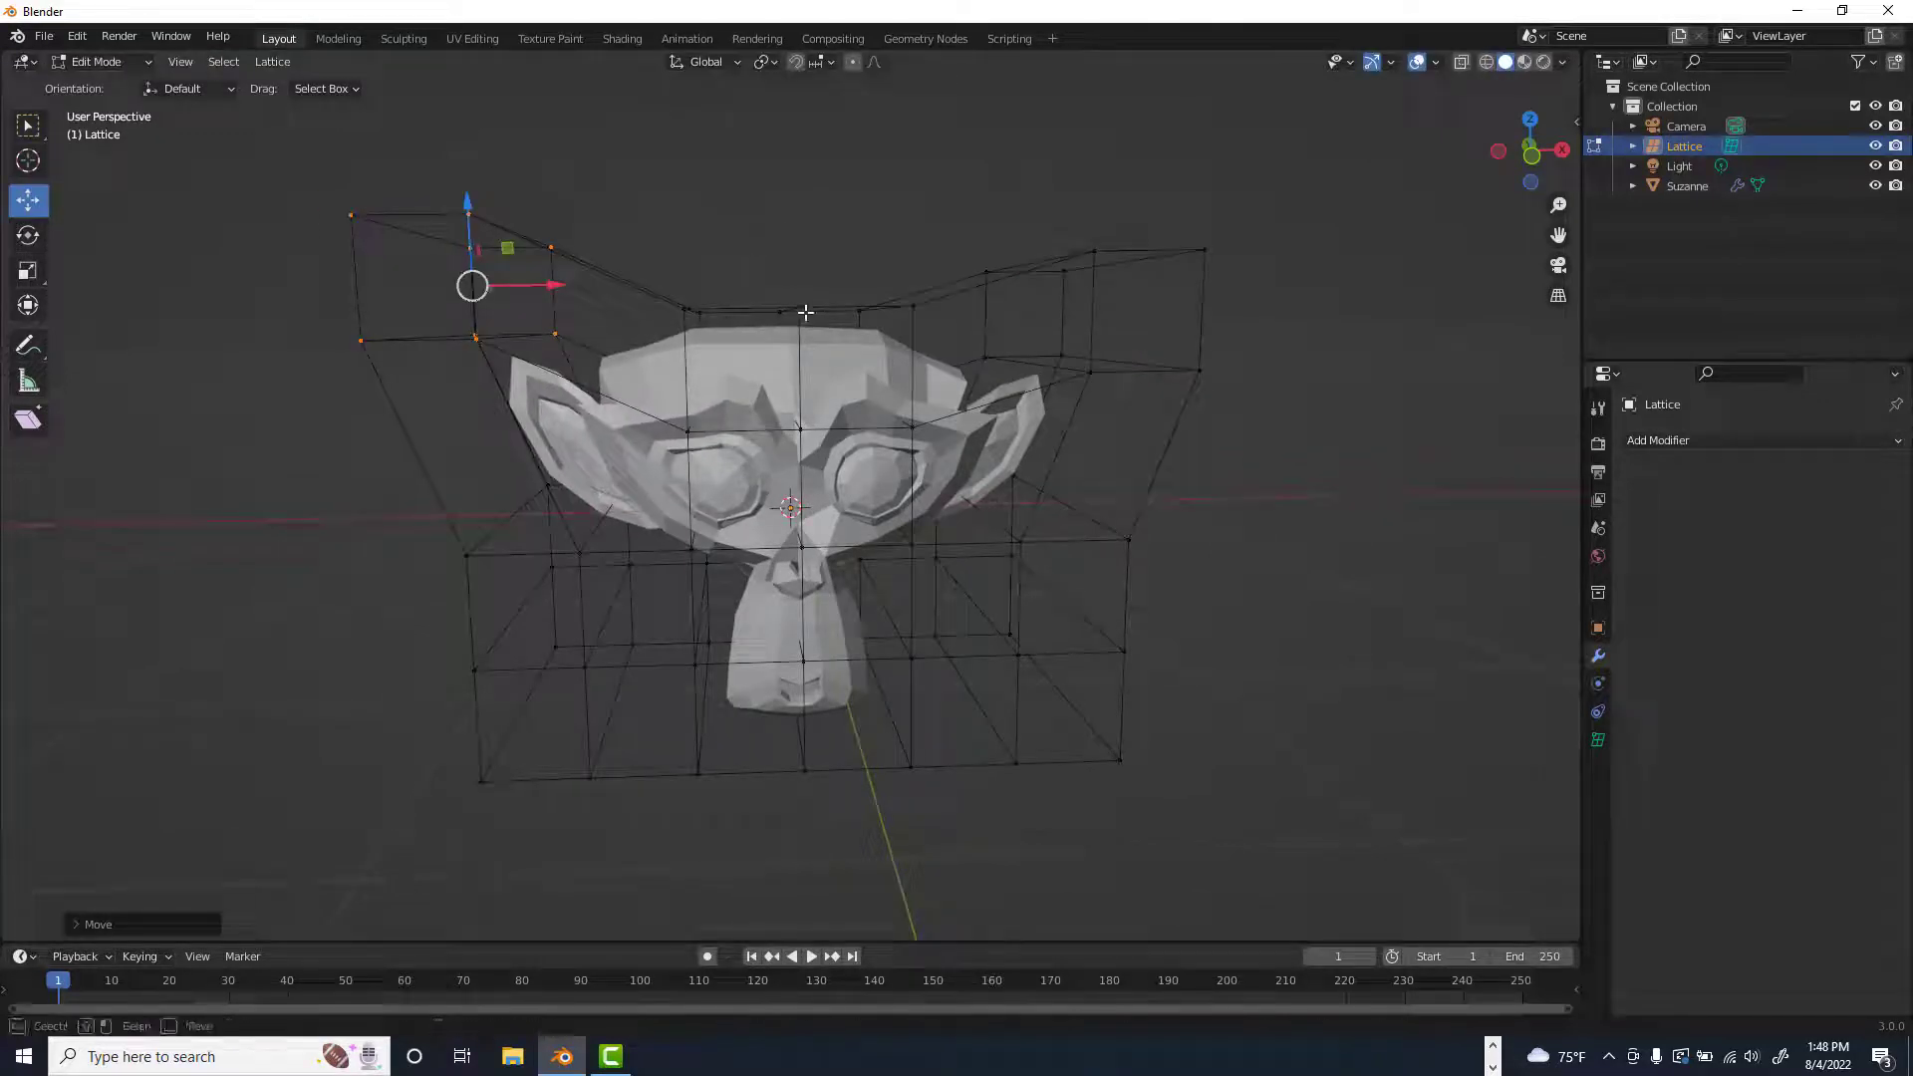
Step: Raise the top centre lattice points well above the head to form a pointed crown
{"action": "left_click_drag", "start_coordinate": [805, 313], "coordinate": [837, 329]}
{"action": "key", "text": "g"}
{"action": "left_click", "coordinate": [829, 171]}
Step: Move the lower two rows of central lattice points around the chin downward to elongate the jaw
{"action": "scroll", "coordinate": [823, 650], "scroll_direction": "down", "scroll_amount": 1}
{"action": "middle_click_drag", "start_coordinate": [823, 651], "coordinate": [816, 619]}
{"action": "left_click_drag", "start_coordinate": [701, 558], "coordinate": [903, 732]}
{"action": "key", "text": "g"}
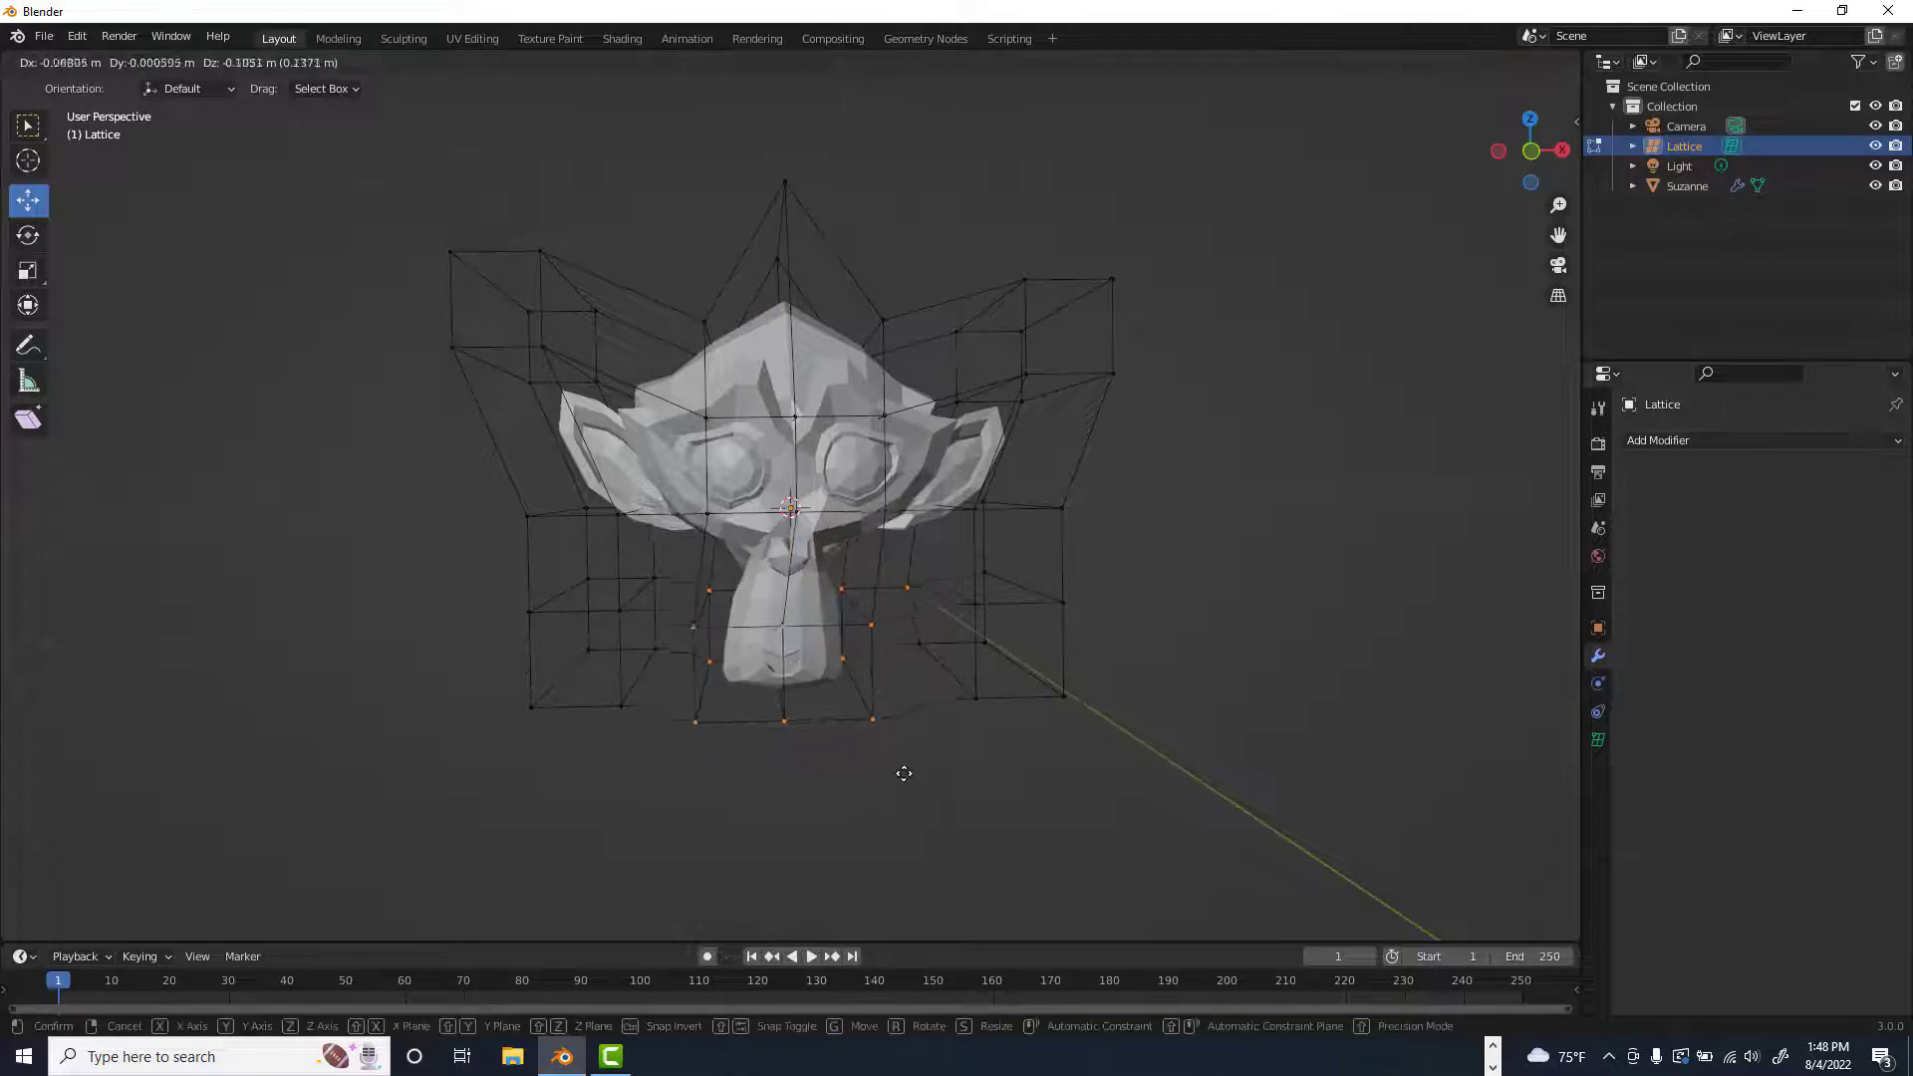
{"action": "left_click", "coordinate": [961, 824]}
Step: Return the lattice to Object Mode and select the deformed monkey head
{"action": "middle_click_drag", "start_coordinate": [961, 824], "coordinate": [1221, 640]}
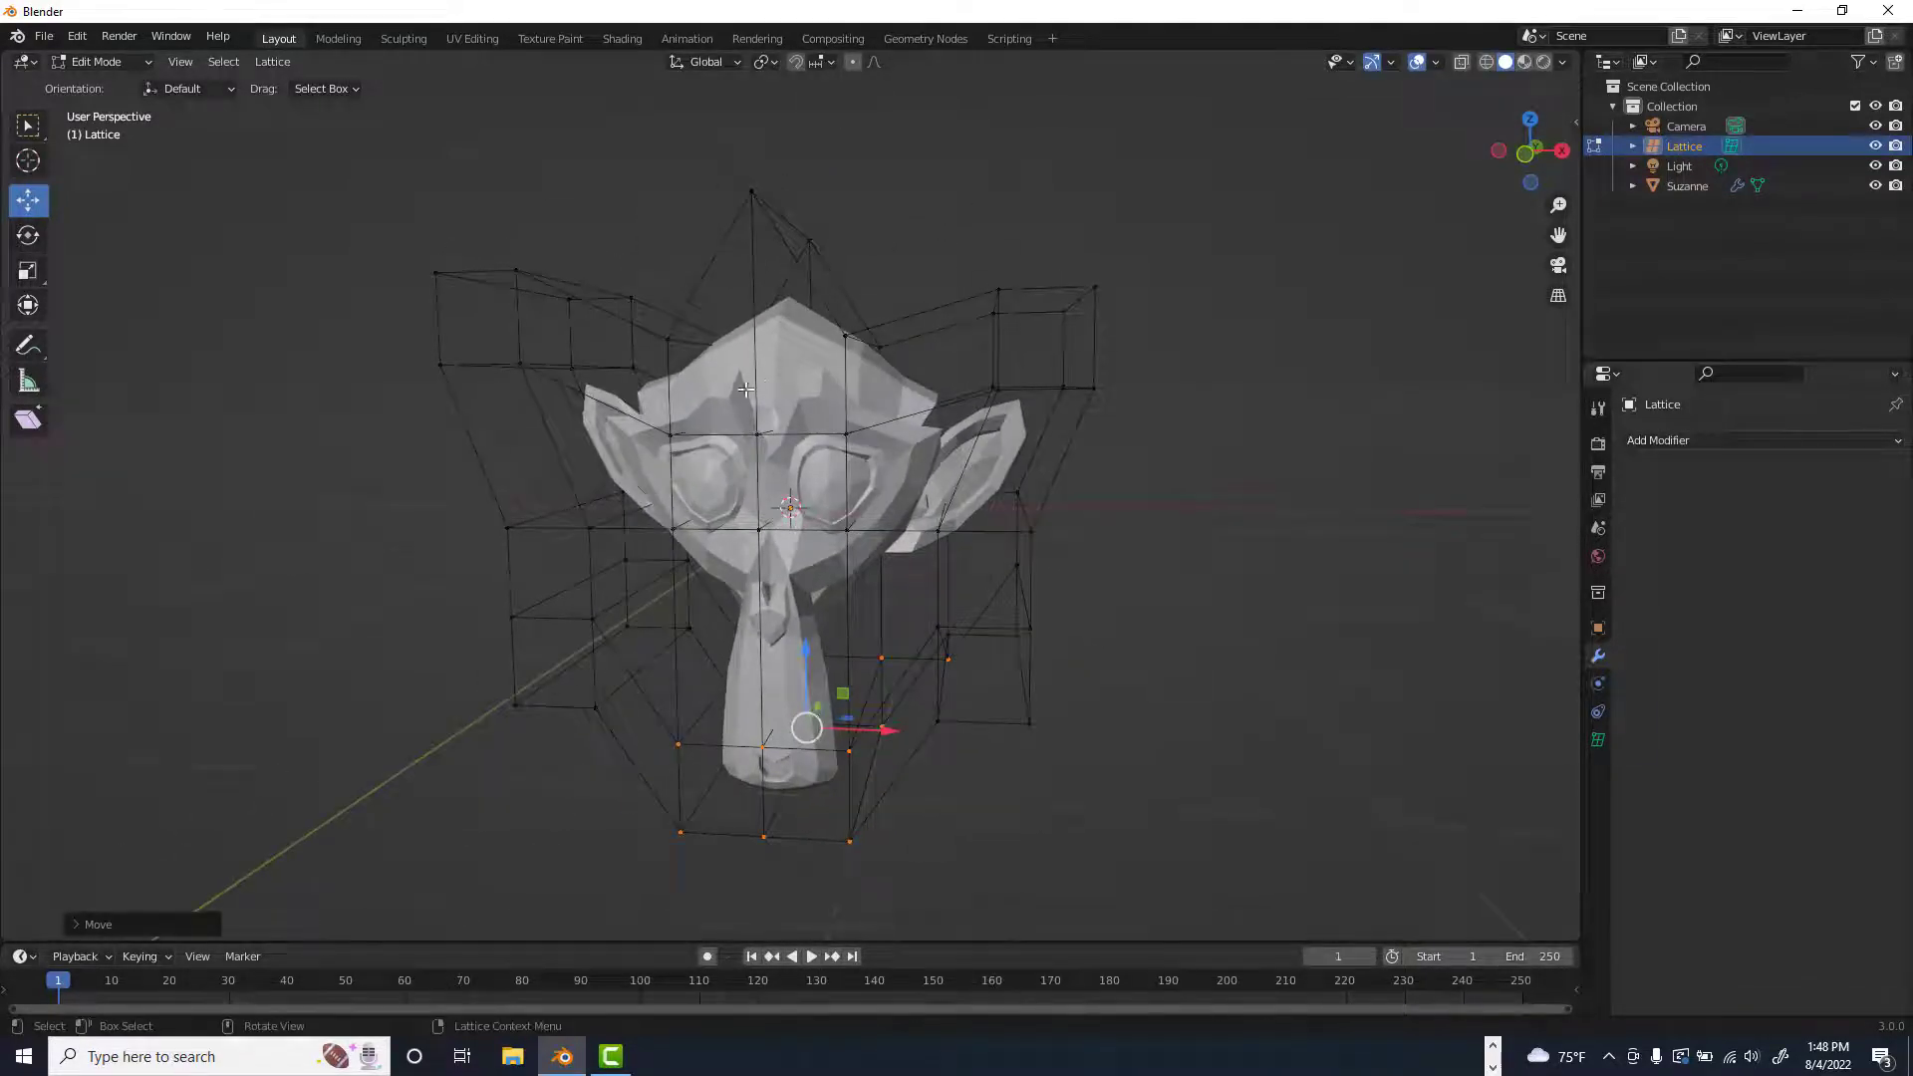
{"action": "left_click", "coordinate": [781, 366]}
{"action": "scroll", "coordinate": [917, 400], "scroll_direction": "down", "scroll_amount": 1}
{"action": "middle_click_drag", "start_coordinate": [917, 402], "coordinate": [895, 410]}
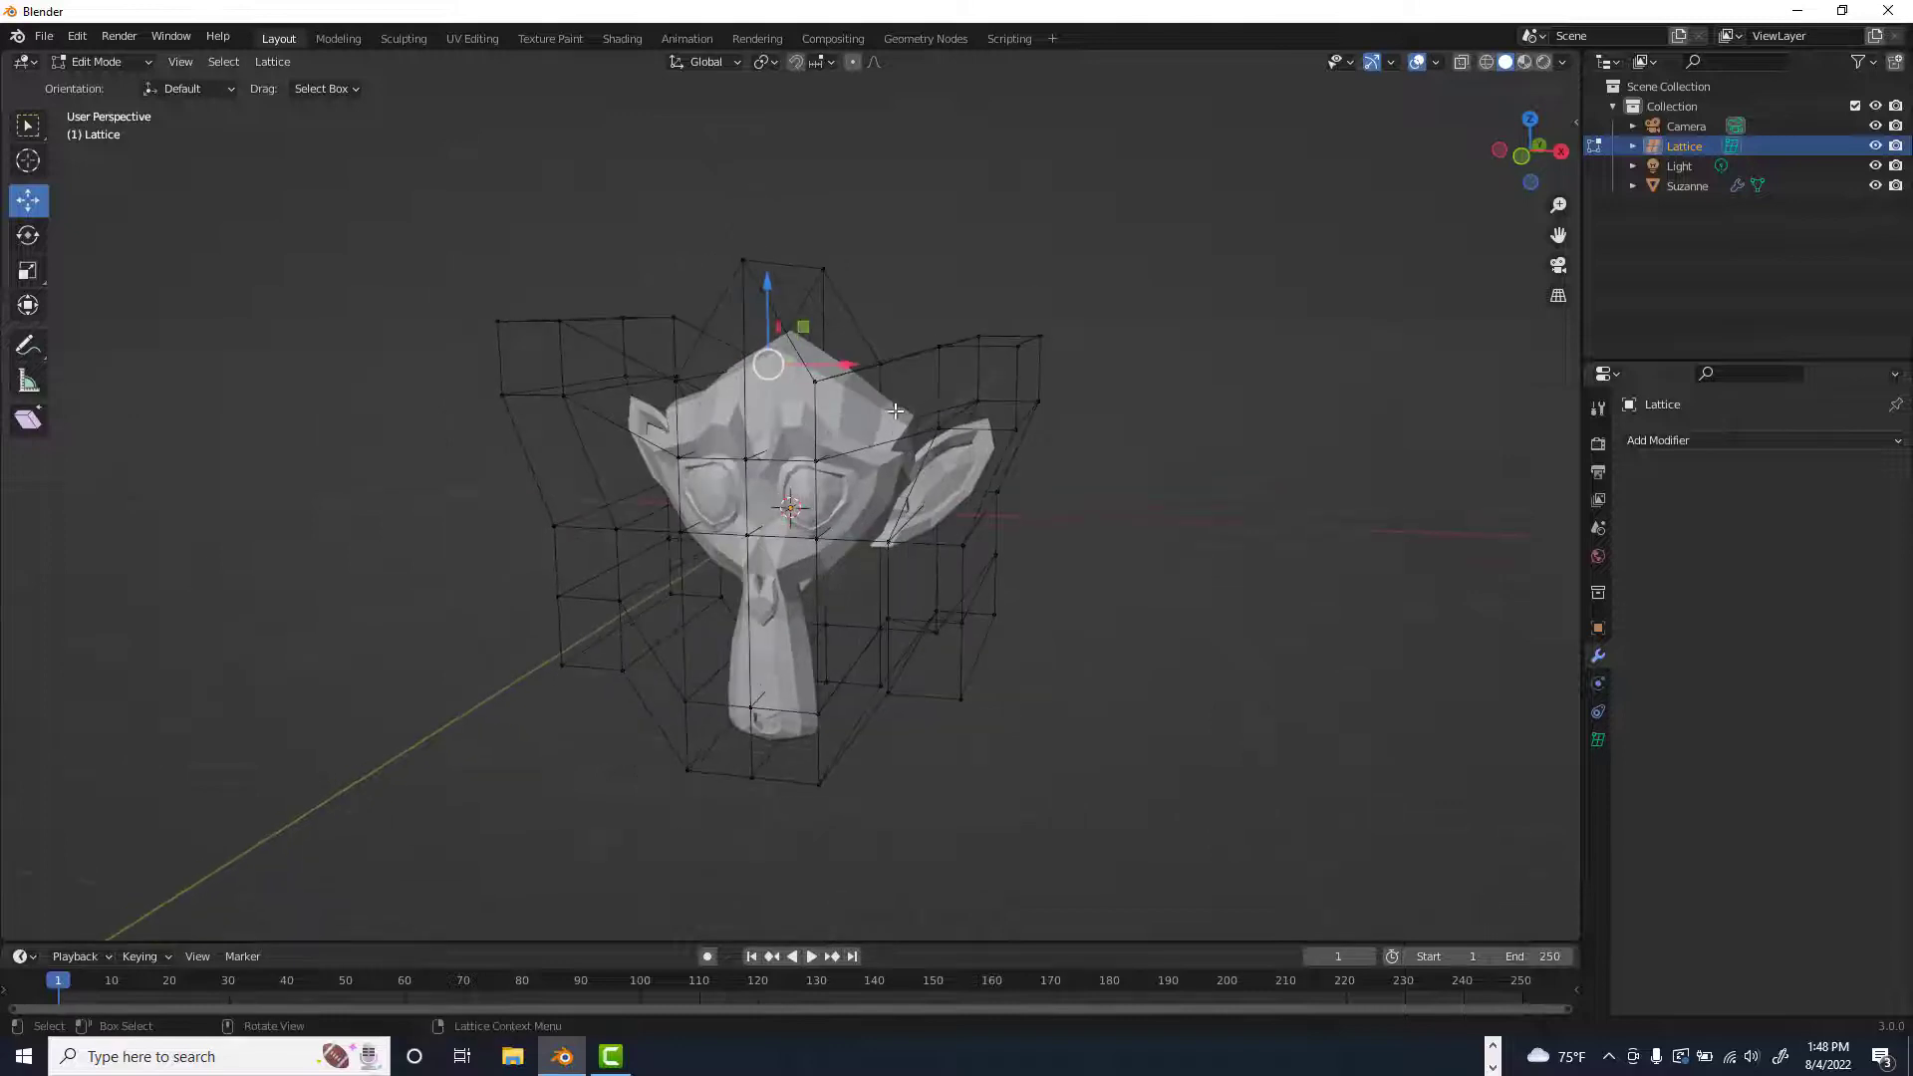
{"action": "key", "text": "Tab"}
{"action": "left_click", "coordinate": [798, 403]}
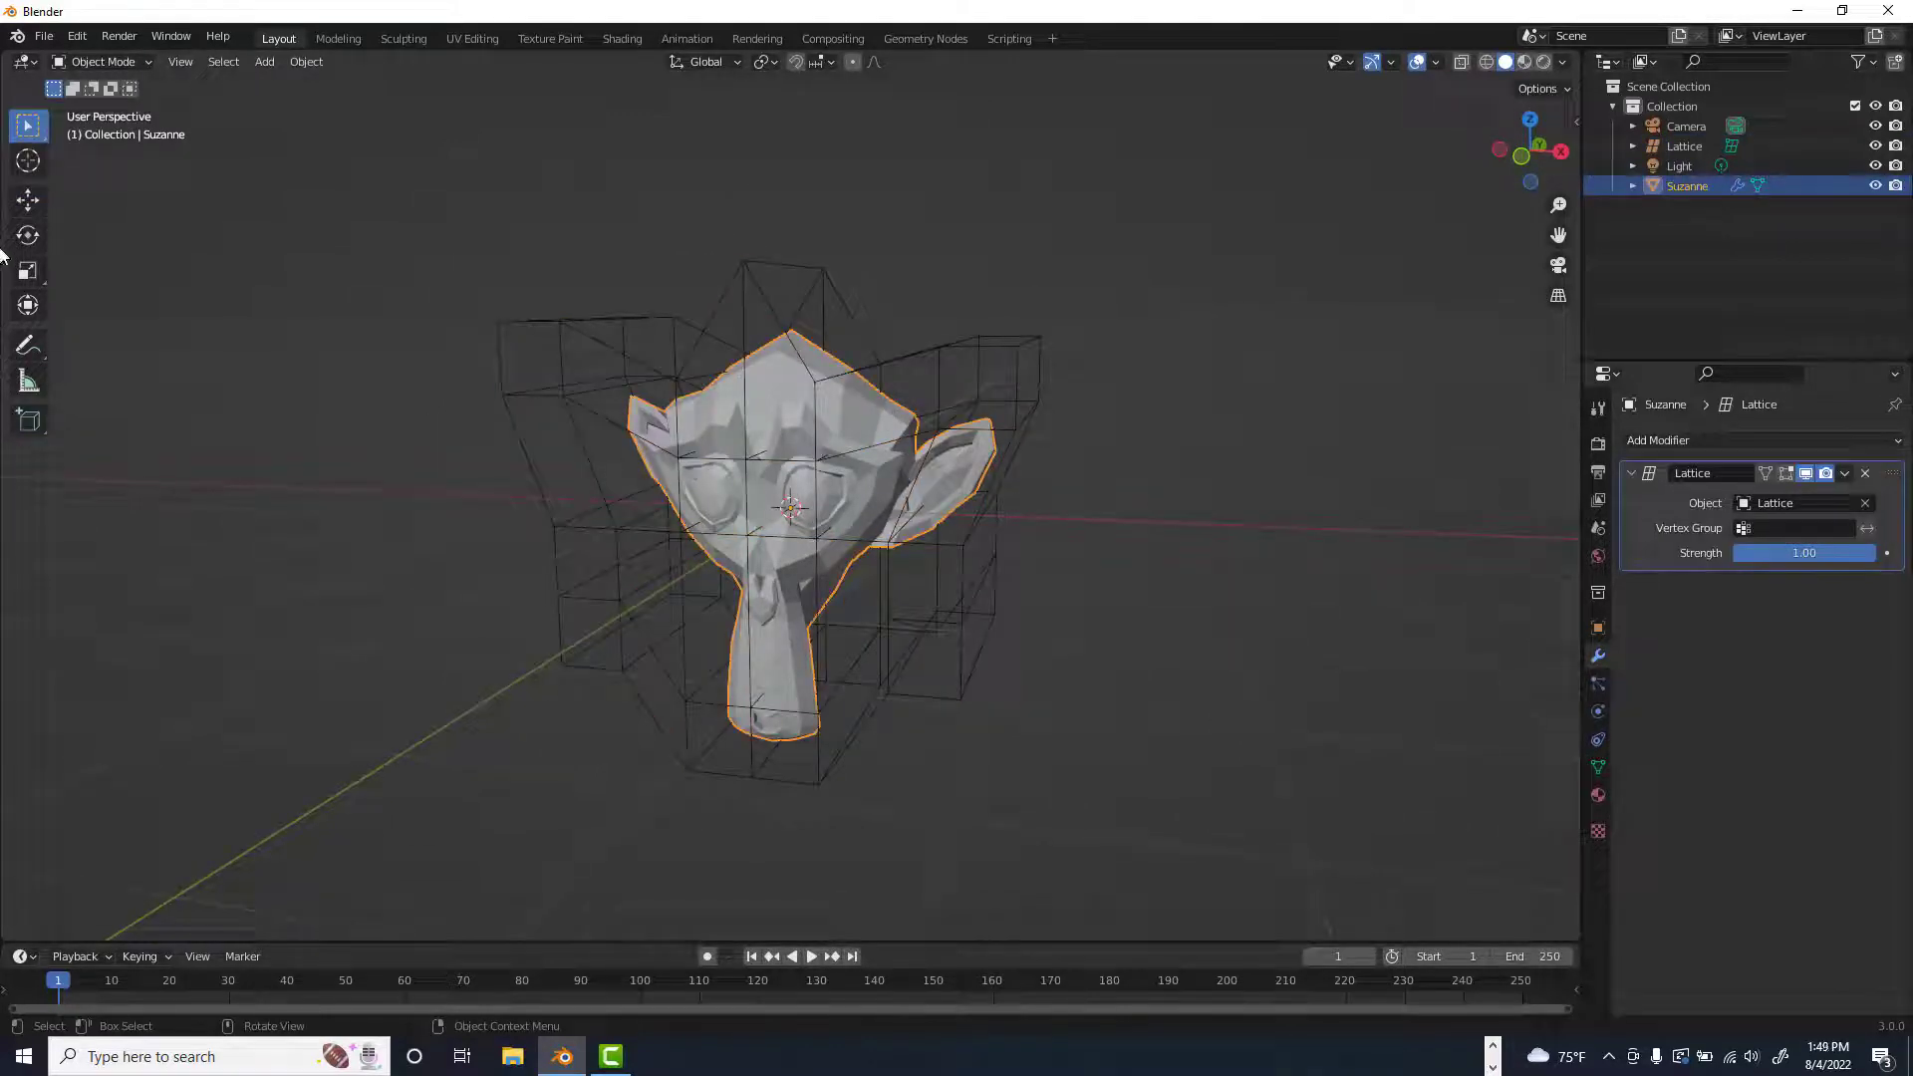
Step: Try moving the monkey head along the X axis through the lattice with the Move tool, and undo the move
{"action": "left_click", "coordinate": [26, 199]}
{"action": "middle_click_drag", "start_coordinate": [990, 478], "coordinate": [855, 494]}
{"action": "left_click_drag", "start_coordinate": [855, 494], "coordinate": [1188, 430]}
{"action": "middle_click_drag", "start_coordinate": [1223, 506], "coordinate": [876, 526]}
{"action": "key", "text": "ctrl+z"}
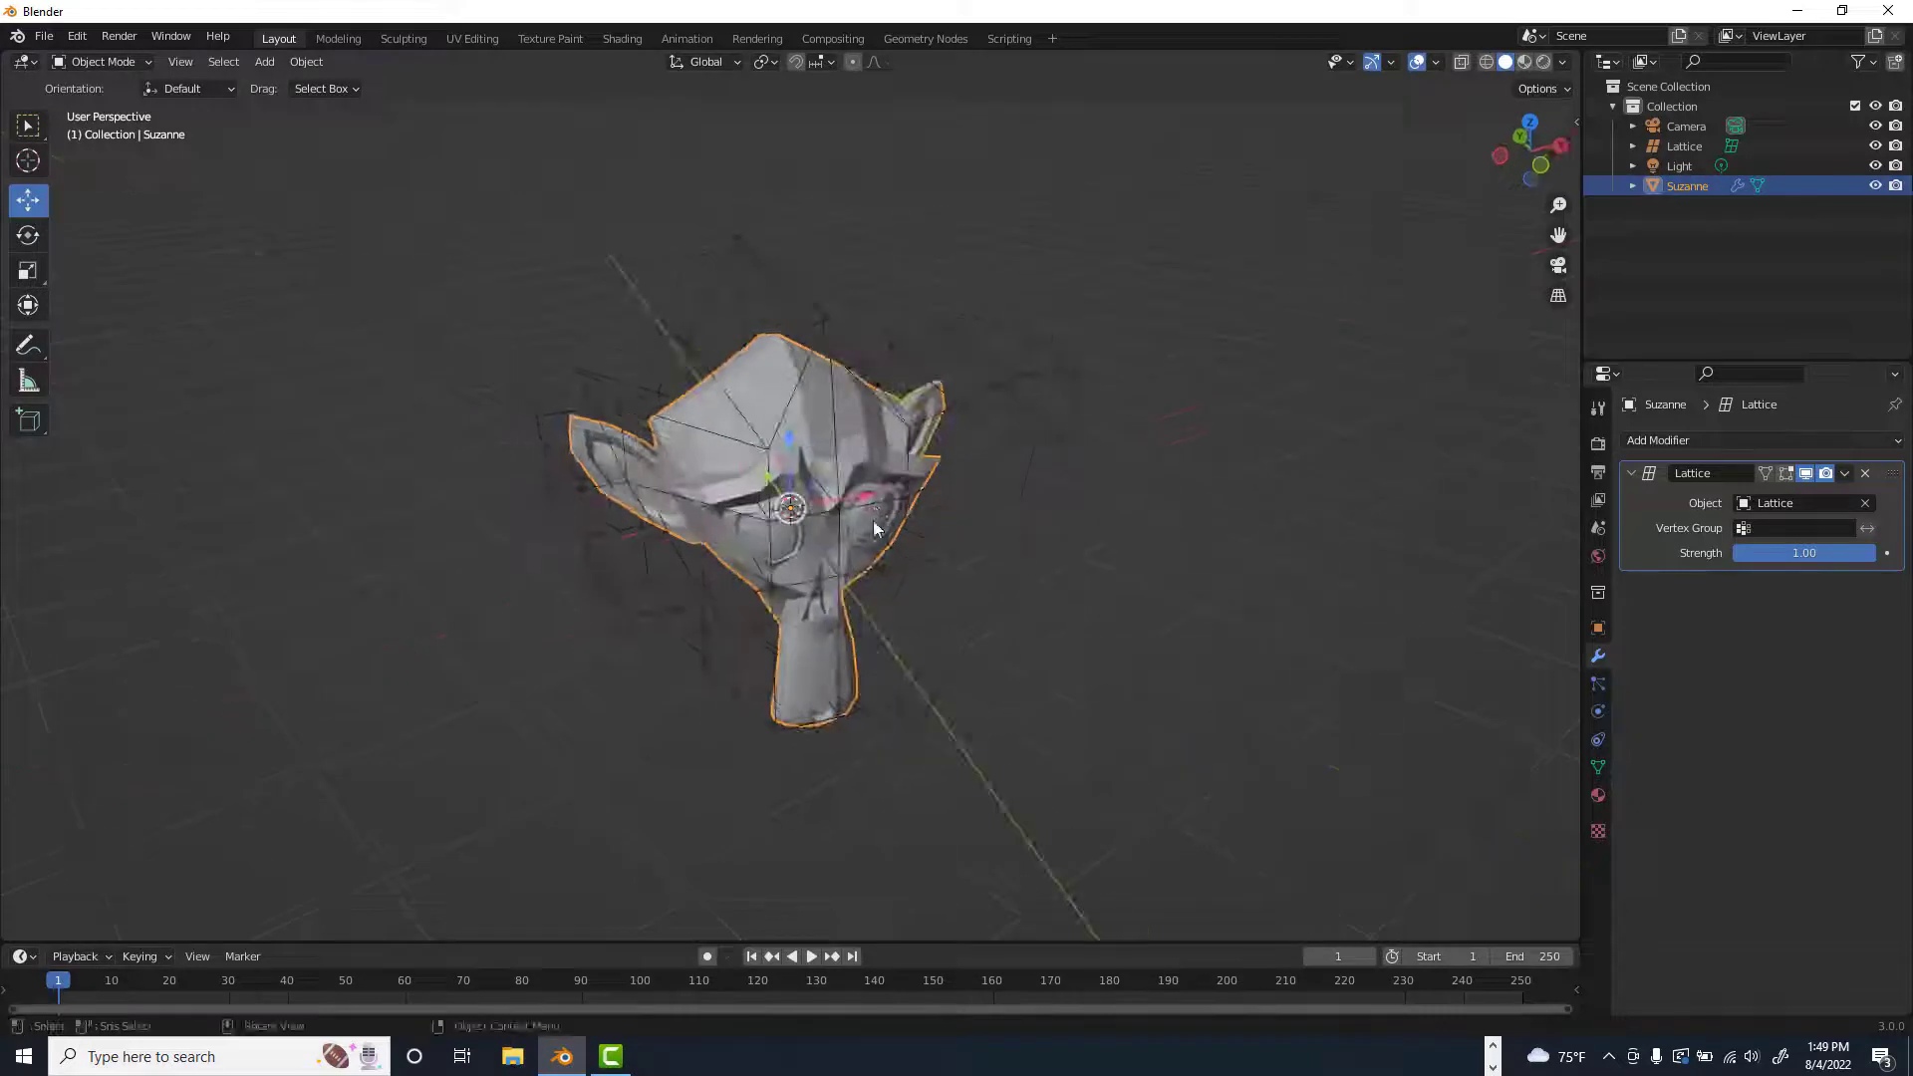
Step: Slide the monkey head along the X axis well outside the lattice cage to test the deformation, and undo it
{"action": "left_click_drag", "start_coordinate": [869, 495], "coordinate": [908, 490]}
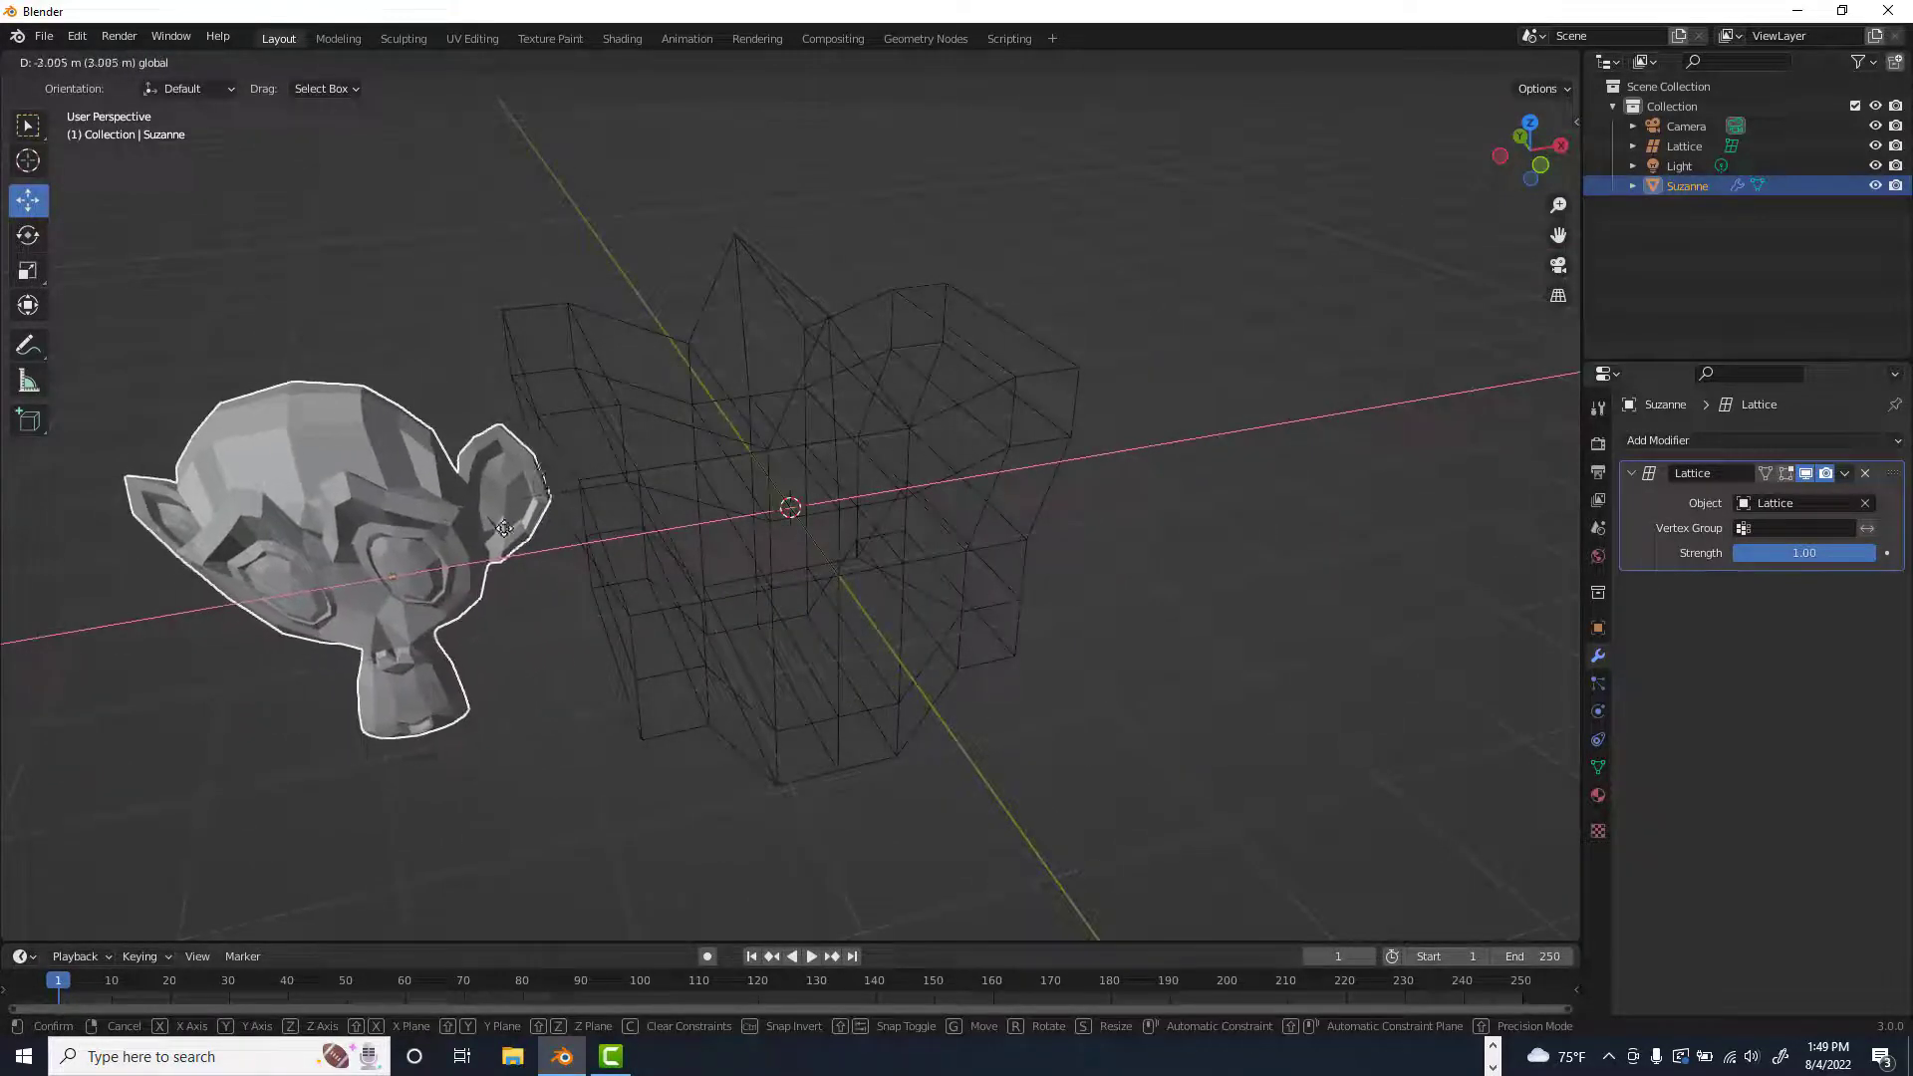
{"action": "left_click_drag", "start_coordinate": [849, 504], "coordinate": [1259, 475]}
{"action": "key", "text": "ctrl+z"}
{"action": "middle_click_drag", "start_coordinate": [1259, 475], "coordinate": [835, 362]}
Step: Move the monkey head far out of the lattice in the +X direction once more, and undo that move
{"action": "left_click", "coordinate": [301, 62]}
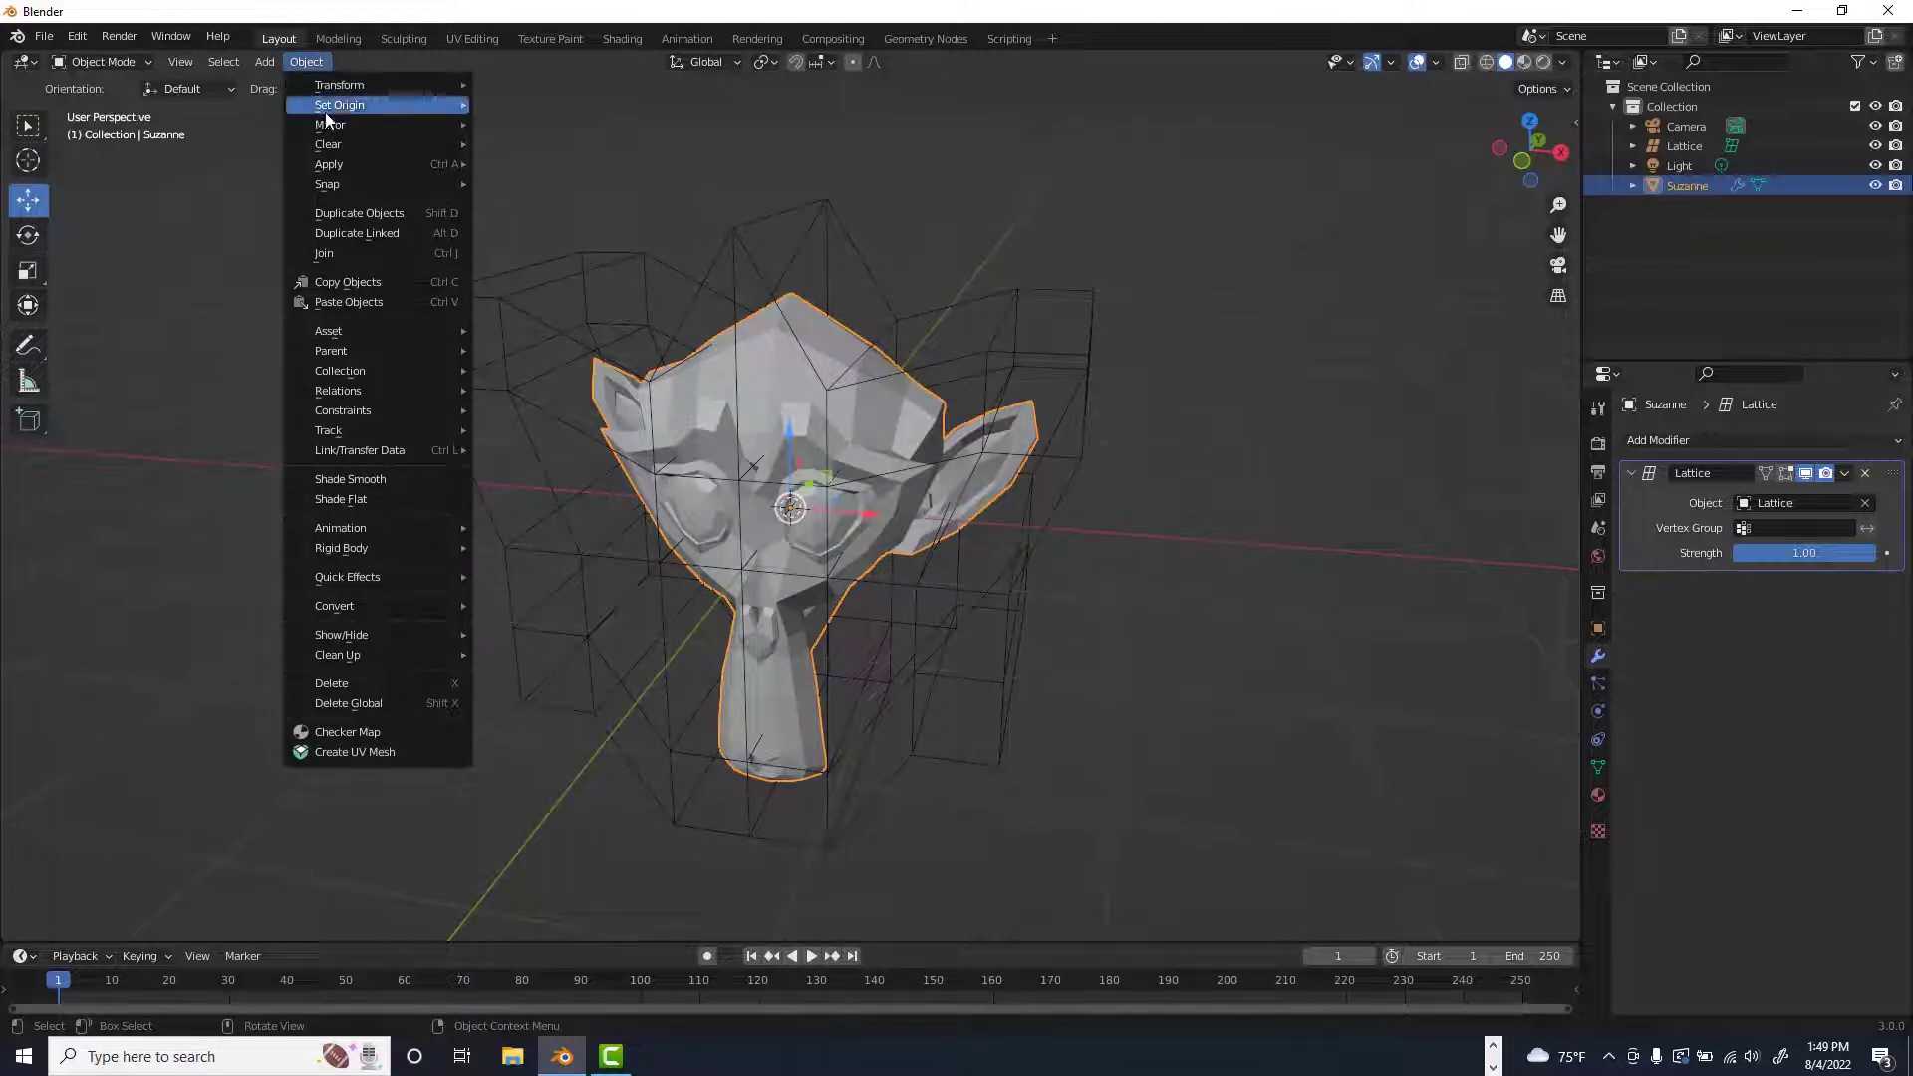
{"action": "mouse_move", "coordinate": [1108, 492]}
{"action": "middle_mouse_down"}
{"action": "mouse_move", "coordinate": [1153, 461]}
{"action": "mouse_move", "coordinate": [1063, 513]}
{"action": "mouse_move", "coordinate": [1080, 508]}
{"action": "middle_mouse_up"}
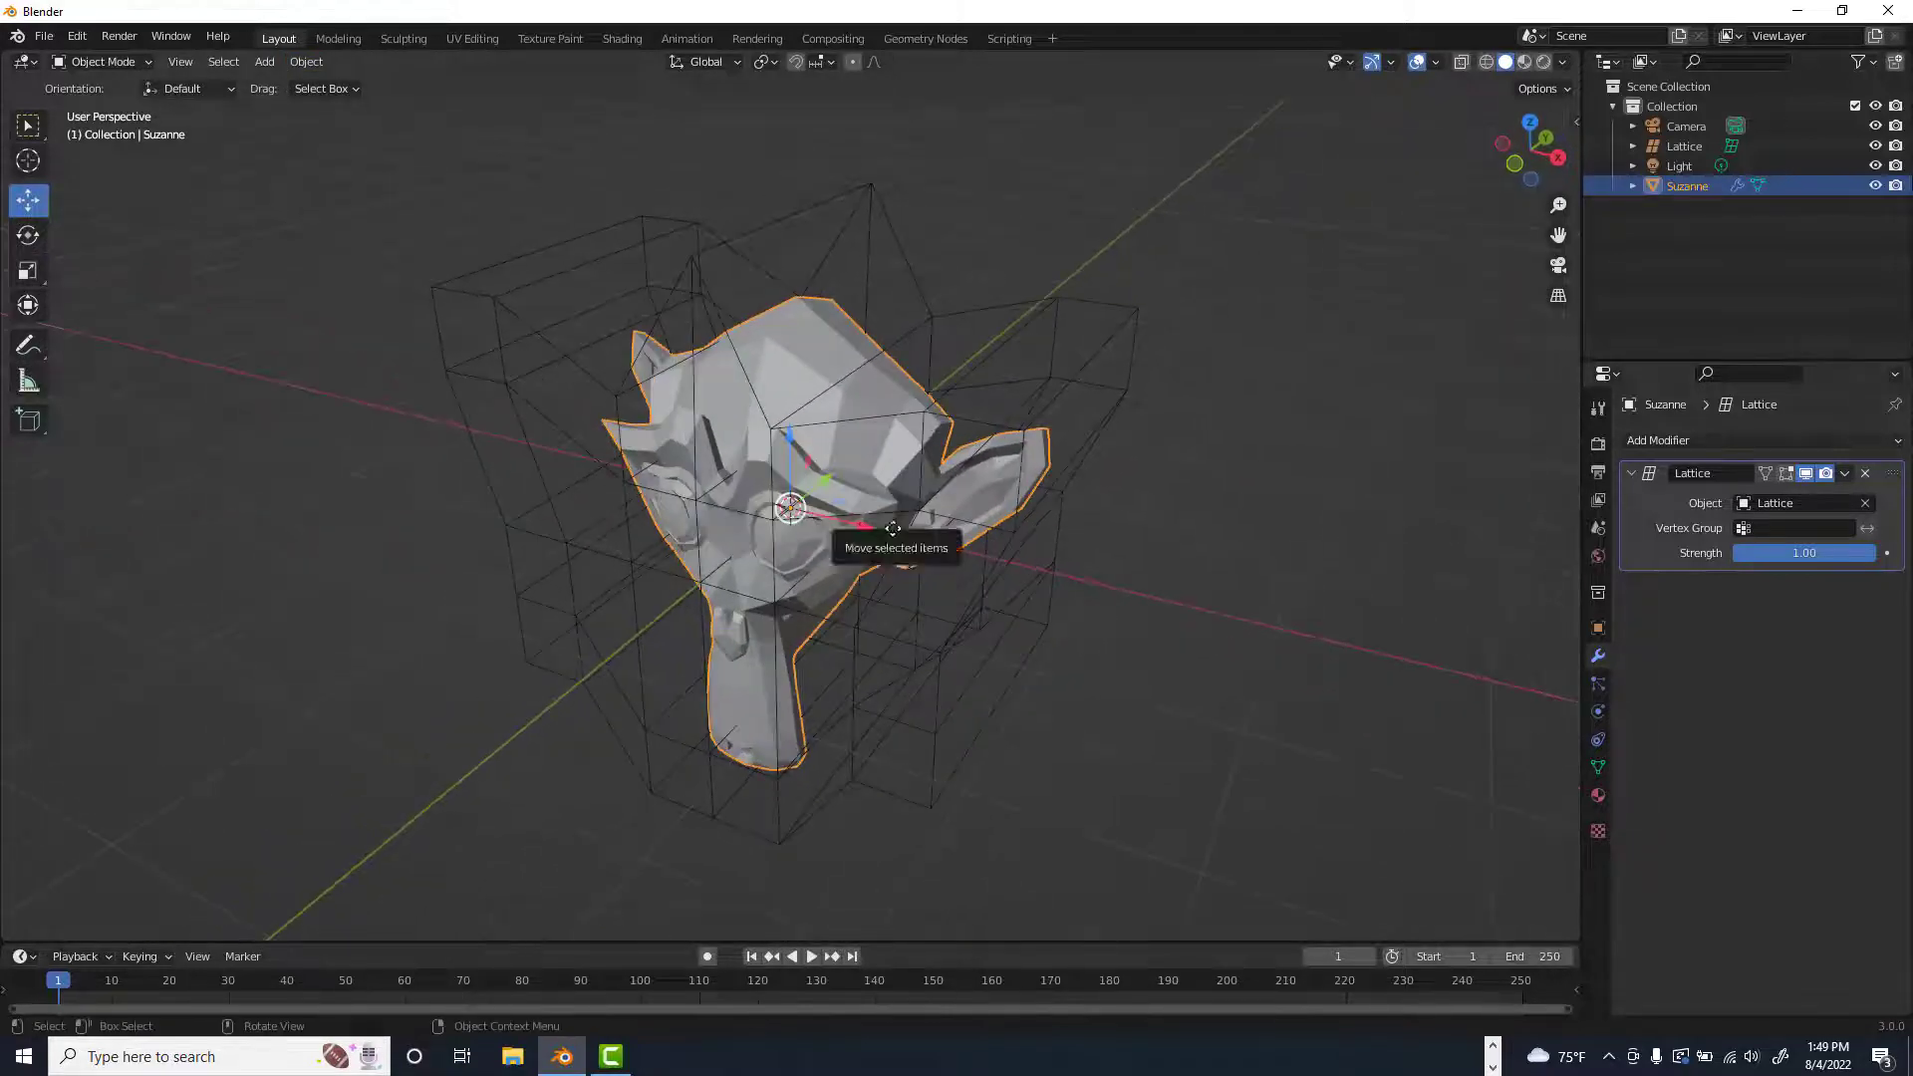
{"action": "left_click_drag", "start_coordinate": [837, 518], "coordinate": [1383, 596]}
{"action": "key", "text": "ctrl+z"}
{"action": "middle_click_drag", "start_coordinate": [1383, 606], "coordinate": [1225, 534]}
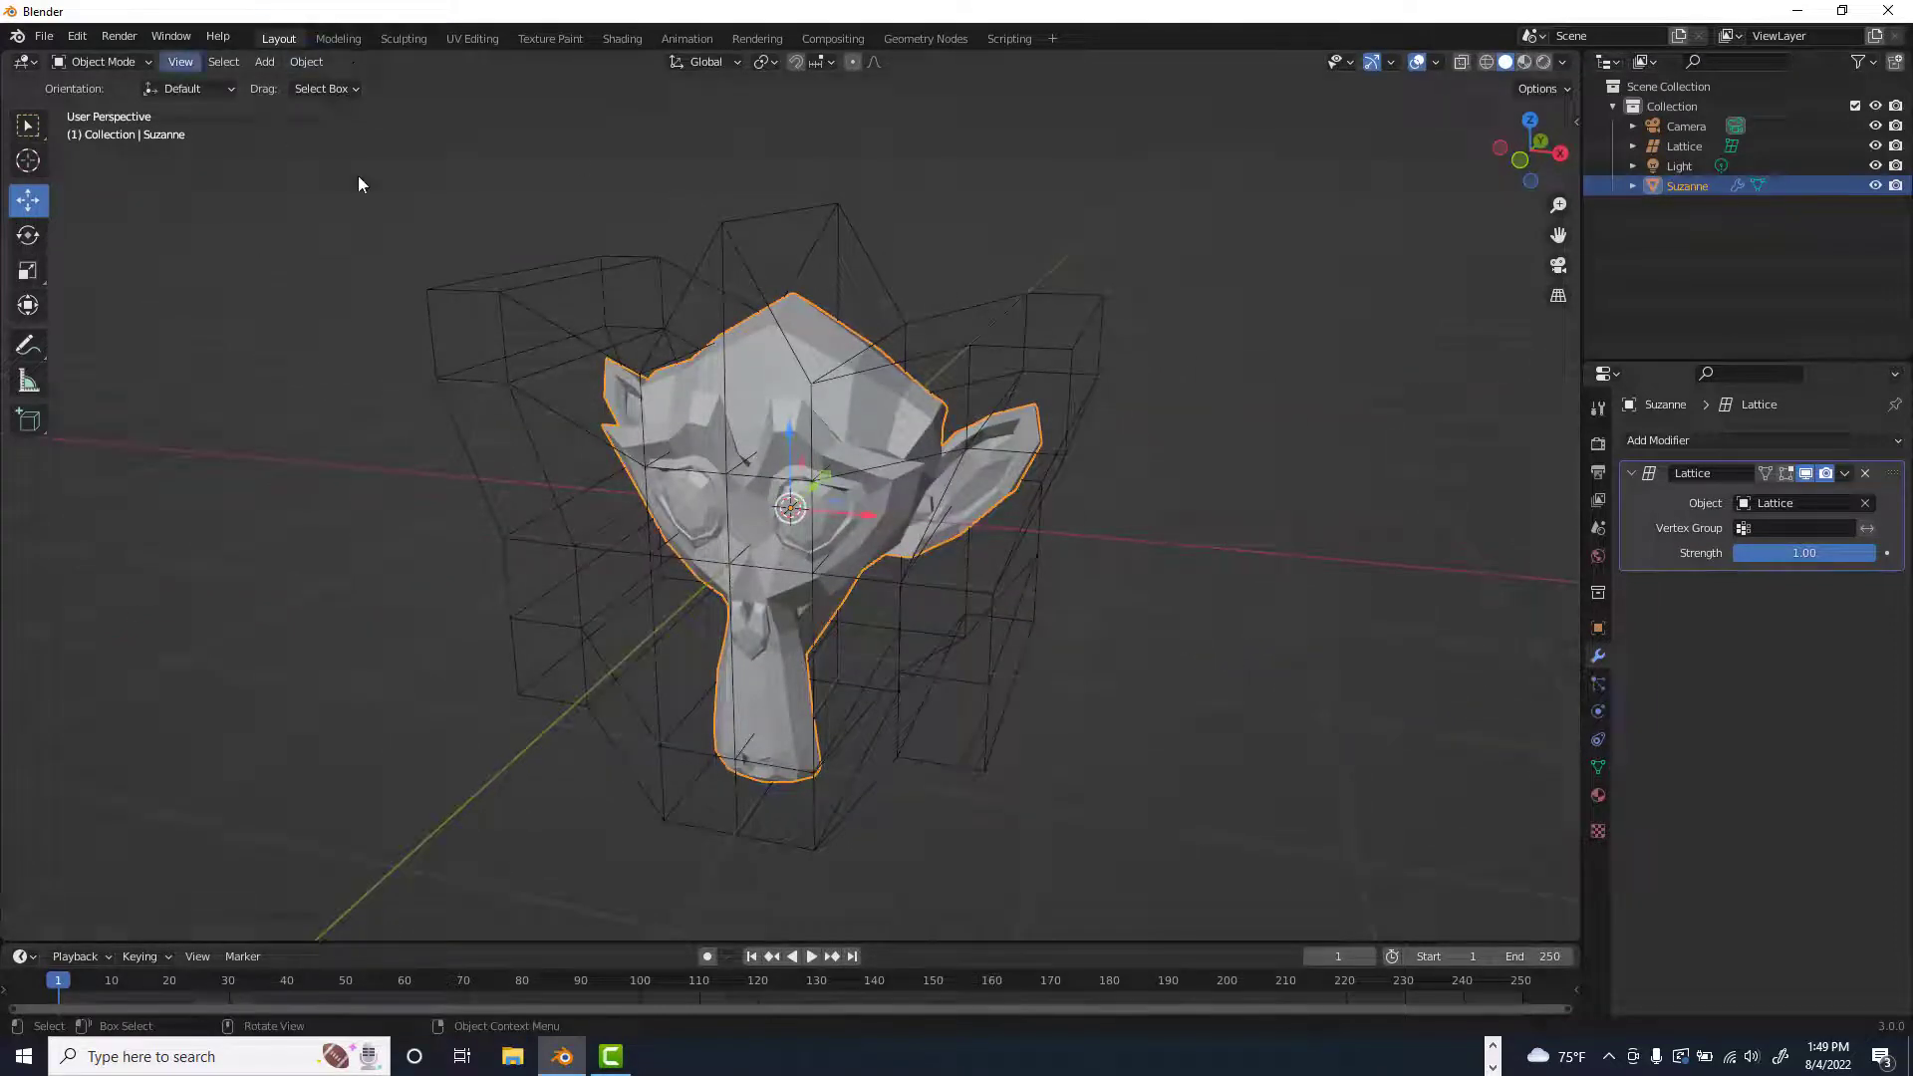
Step: Apply the Lattice modifier on the monkey head and delete the lattice object
{"action": "left_click", "coordinate": [1844, 473]}
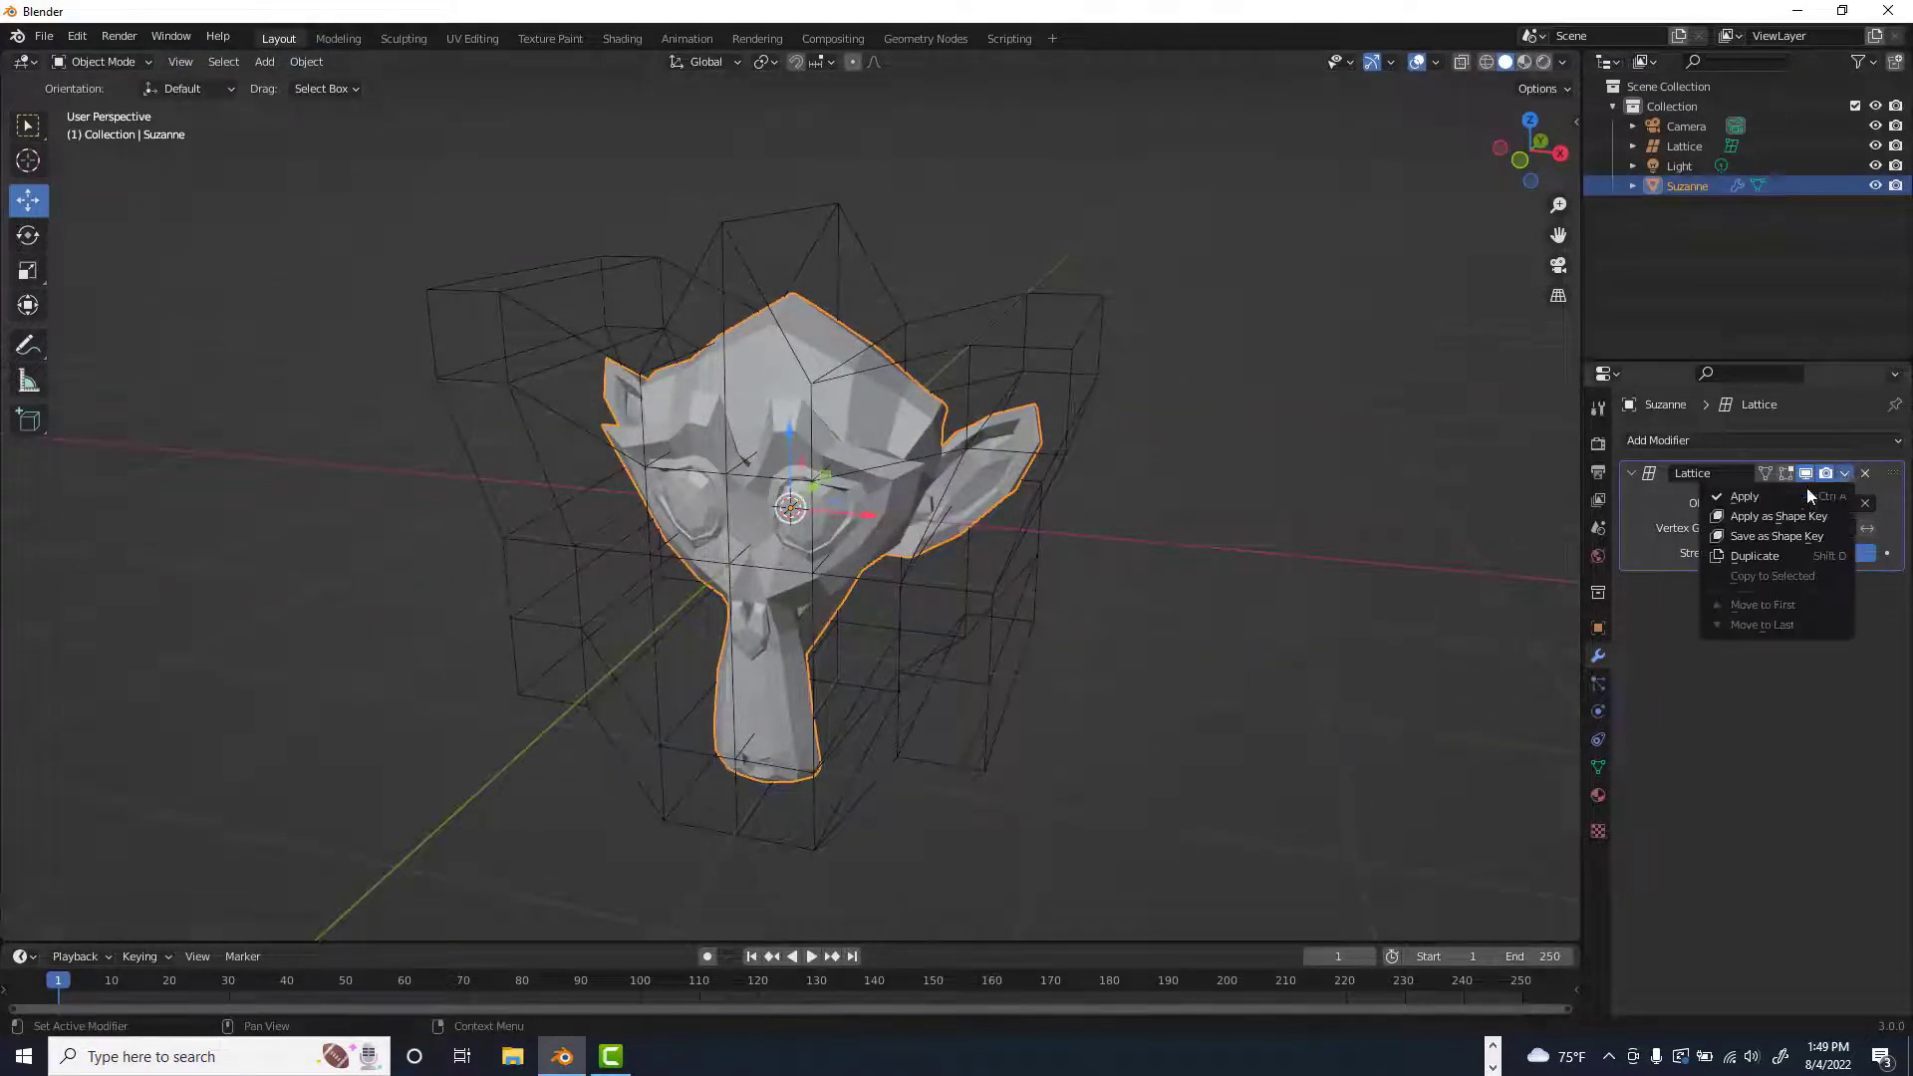
{"action": "left_click", "coordinate": [1767, 497]}
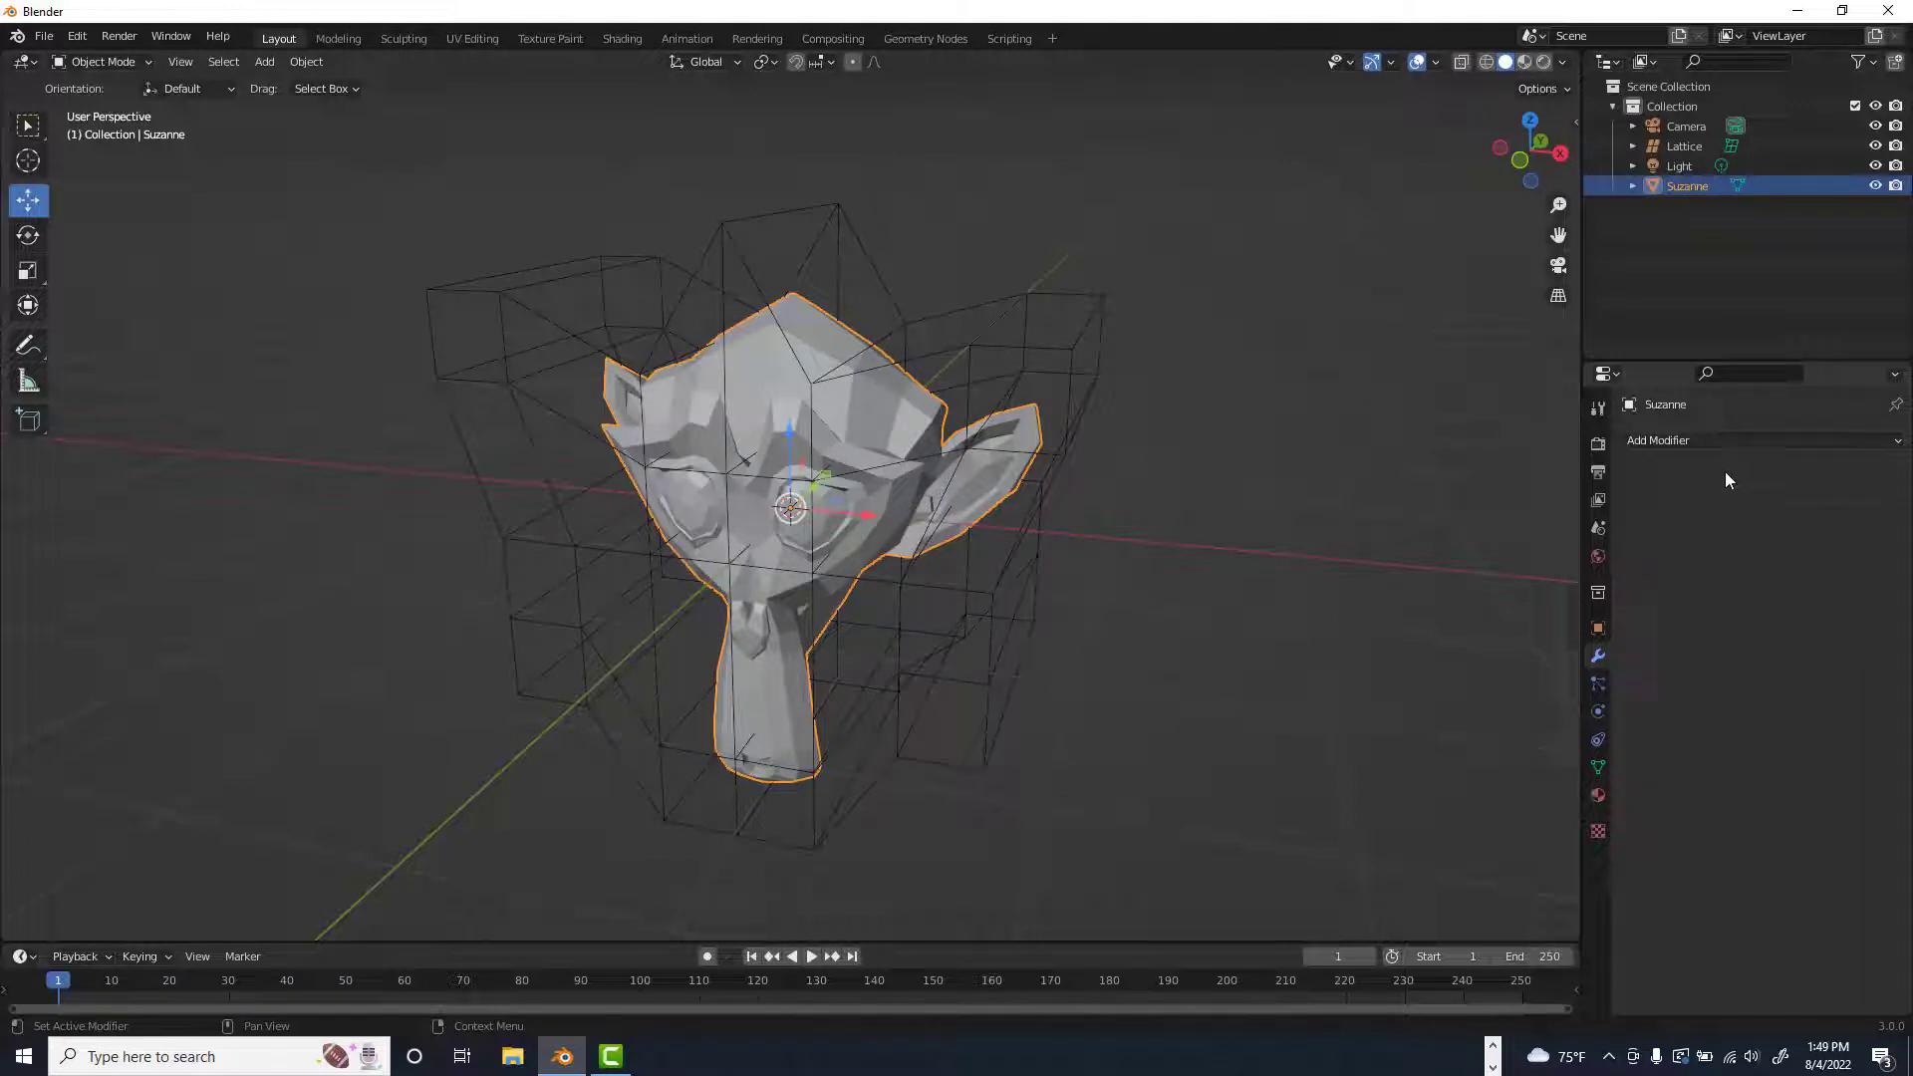
{"action": "left_click", "coordinate": [938, 354]}
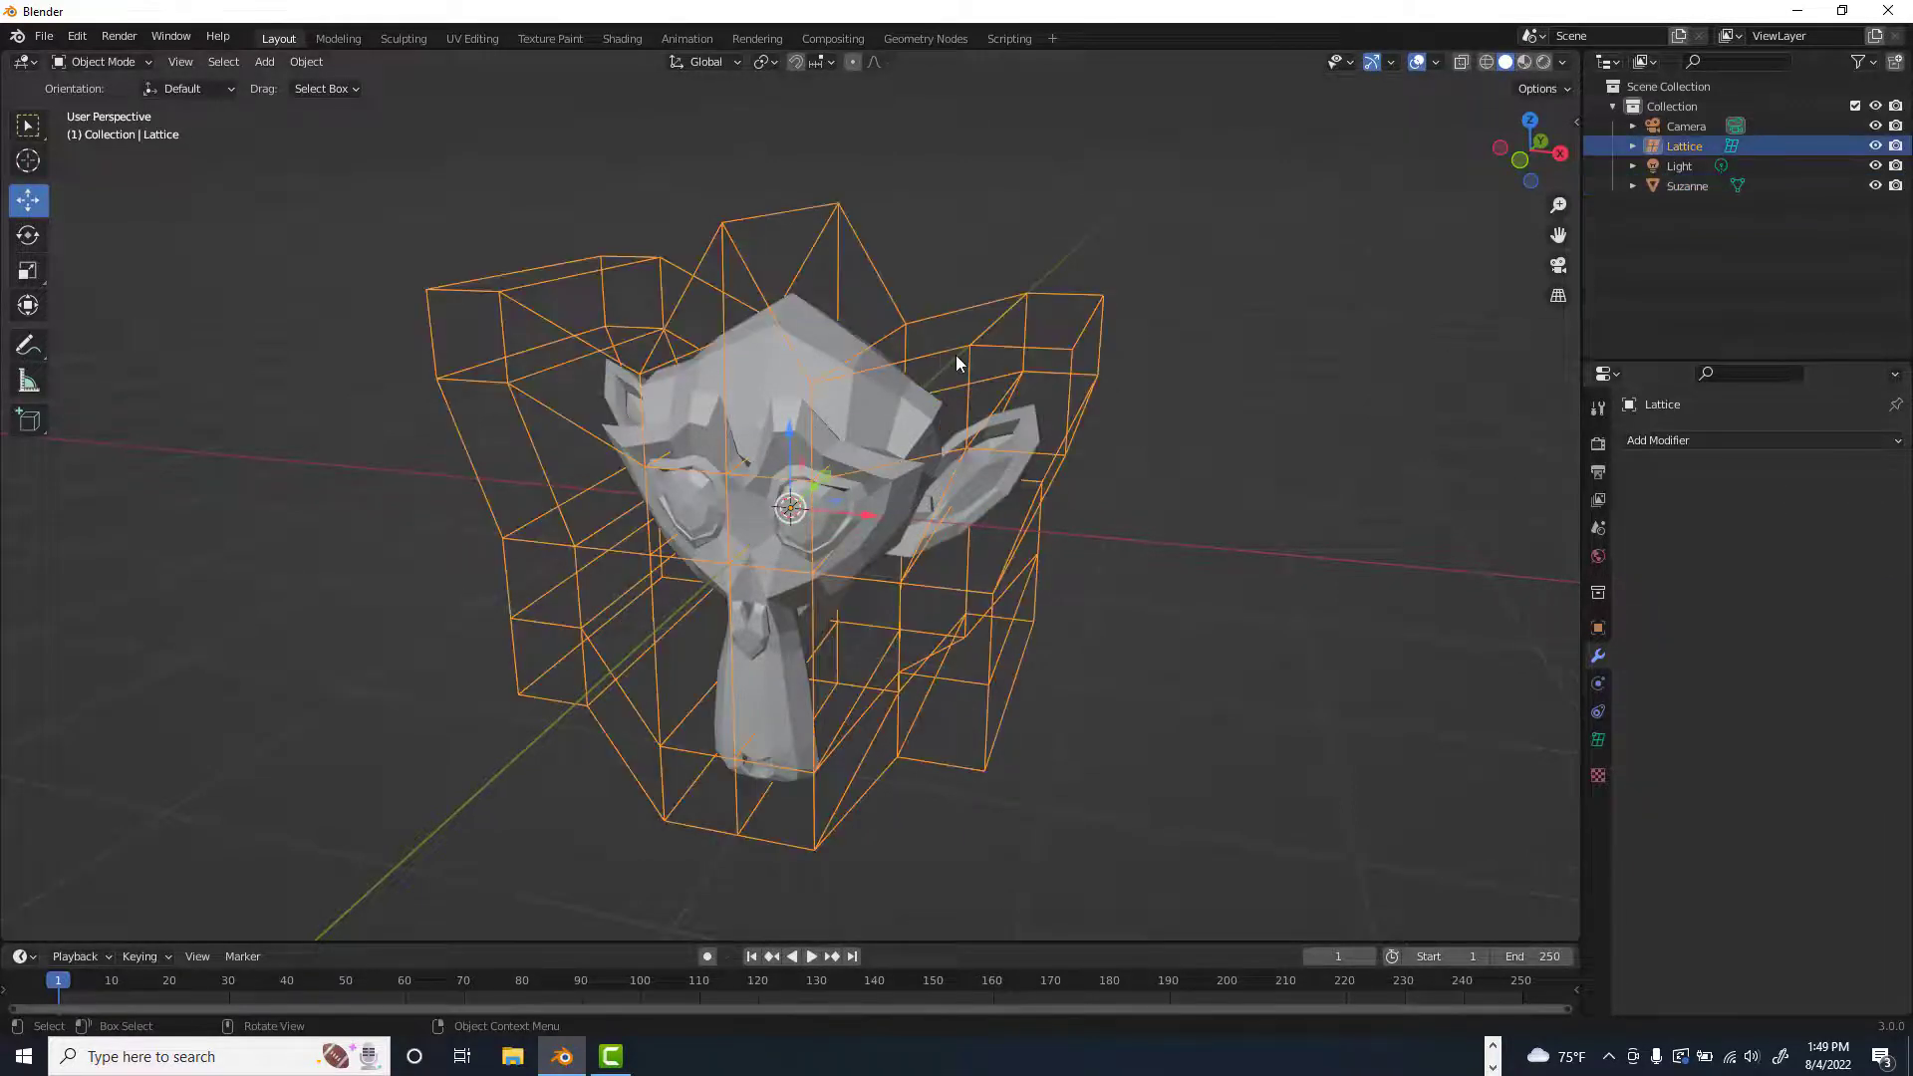
{"action": "key", "text": "Delete"}
Step: Select the monkey head and move it along the X axis and back close to the world origin
{"action": "left_click", "coordinate": [888, 415]}
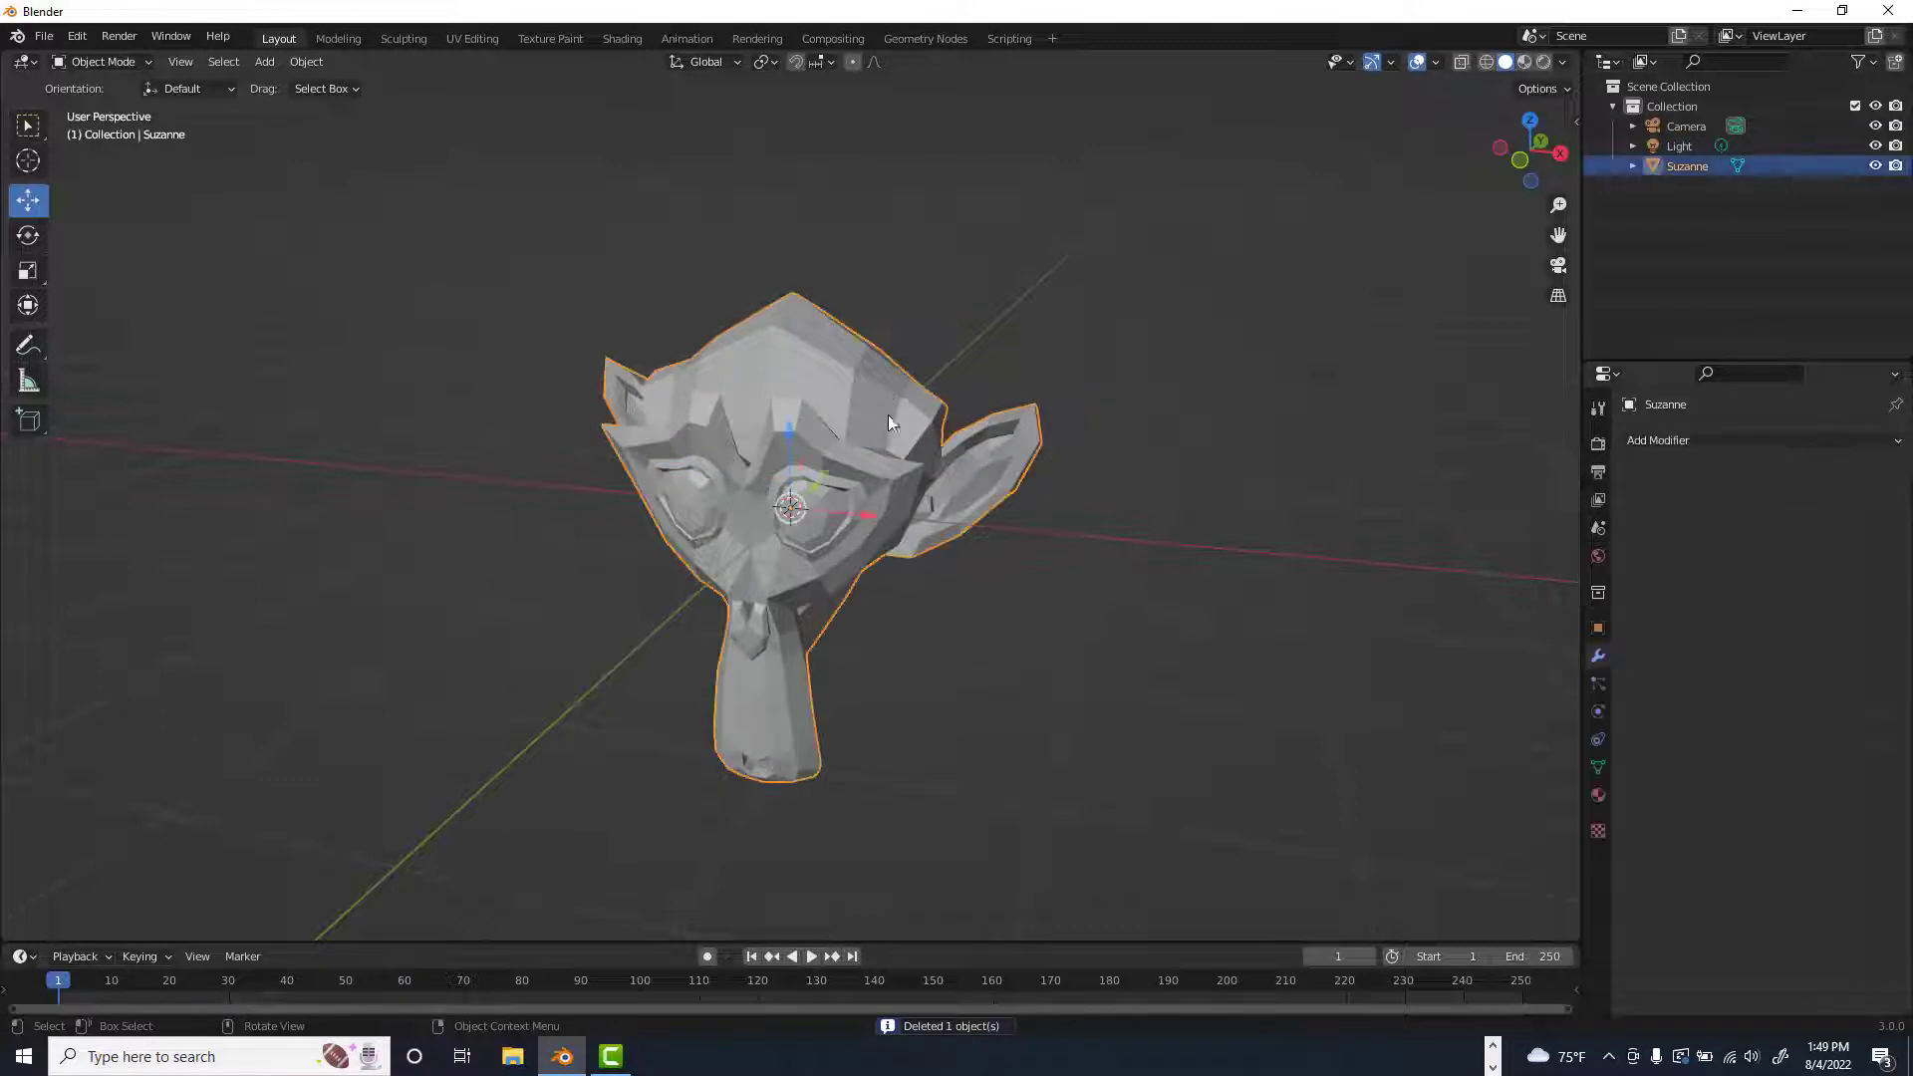
{"action": "left_click_drag", "start_coordinate": [823, 522], "coordinate": [867, 482]}
{"action": "middle_click_drag", "start_coordinate": [867, 483], "coordinate": [937, 538]}
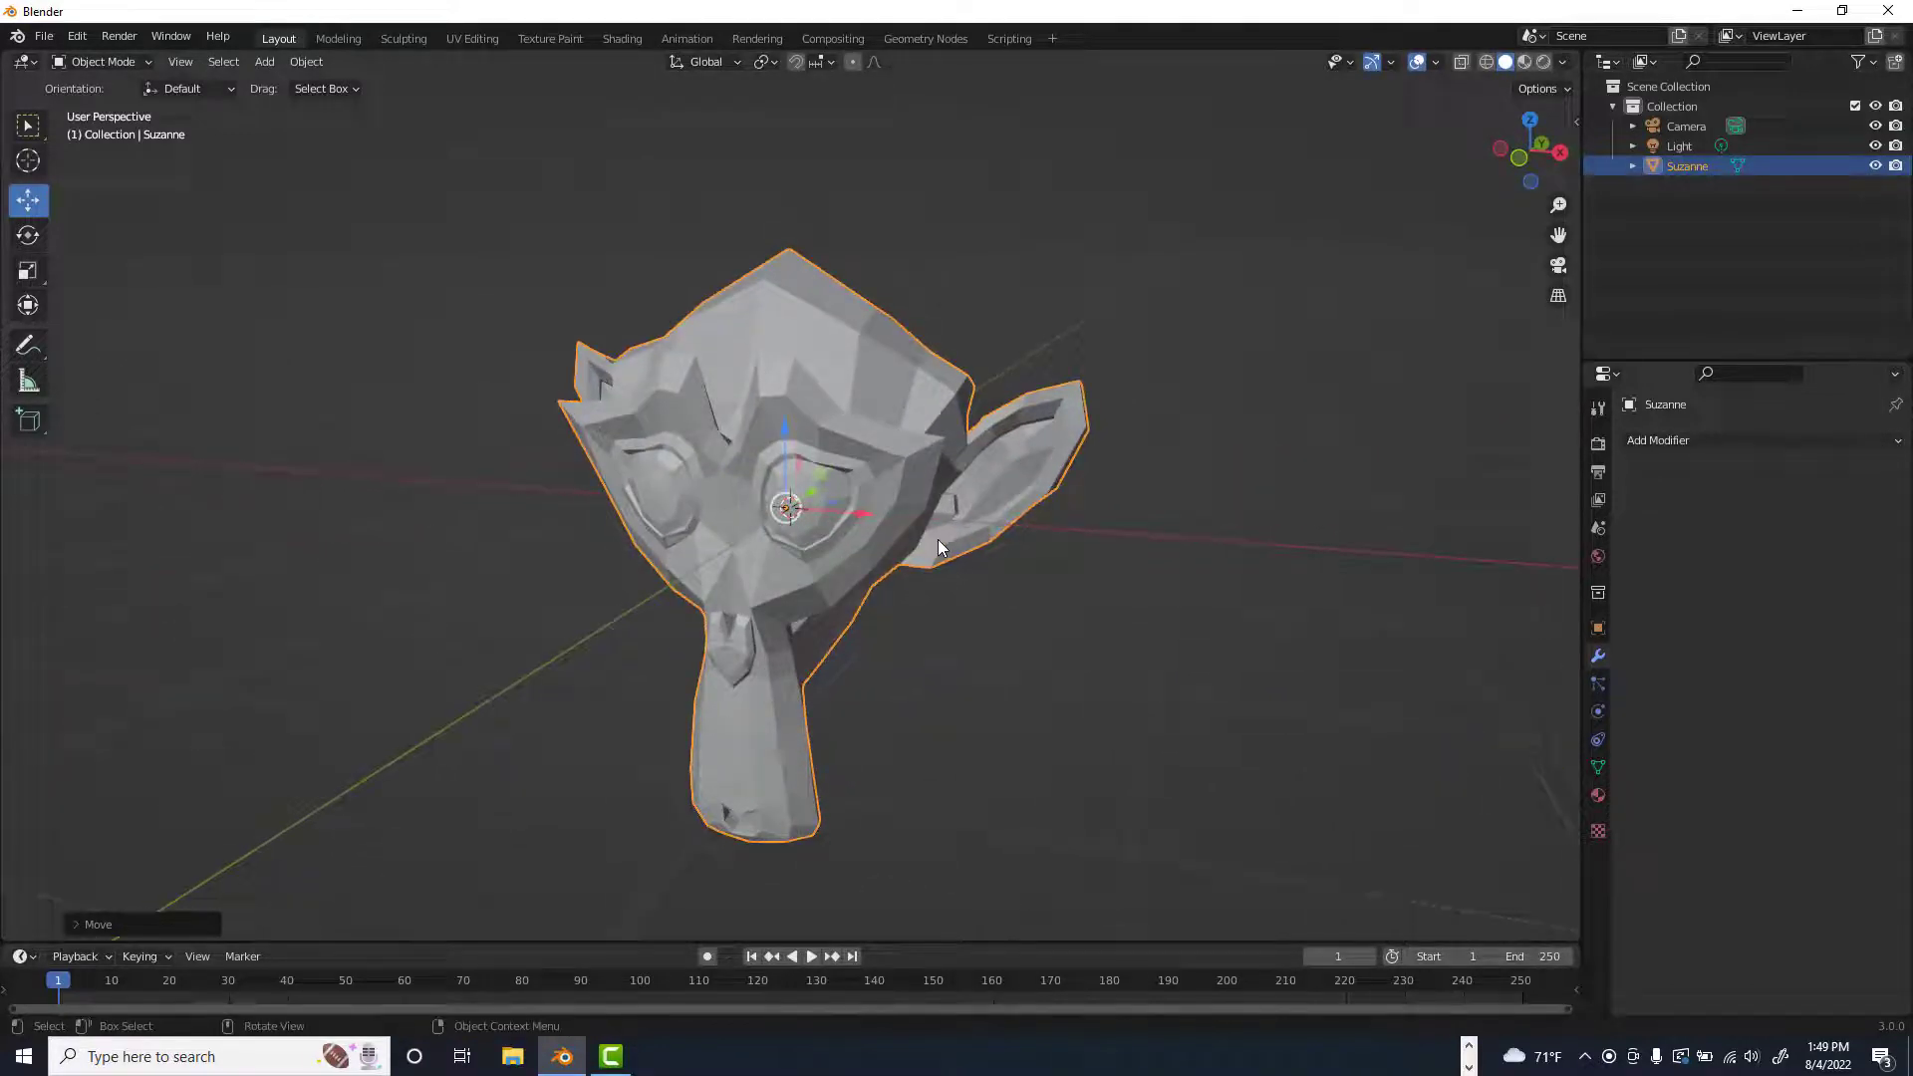